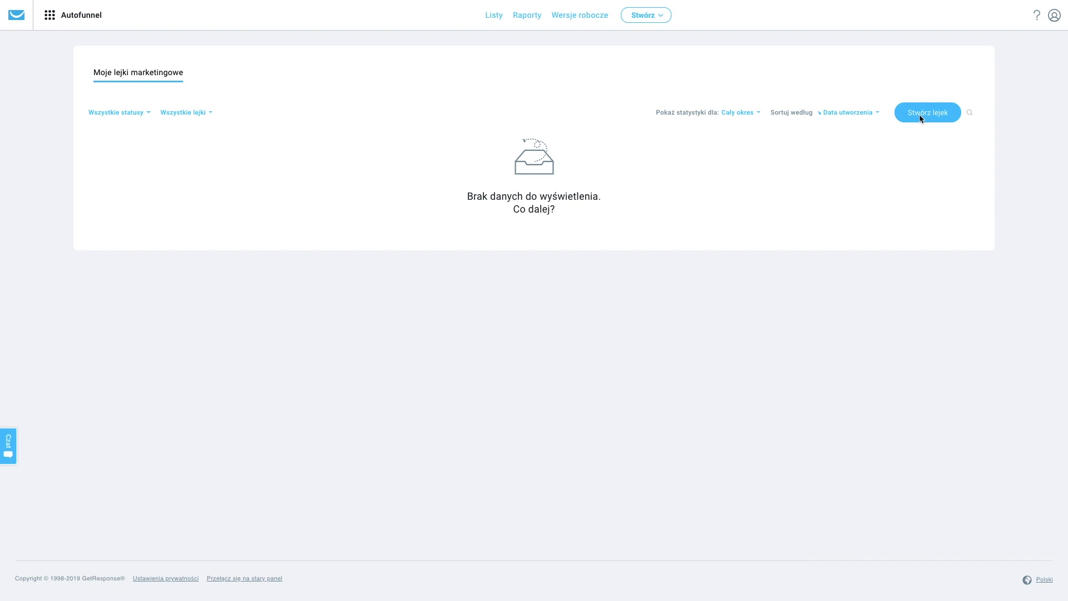
Create a marketing funnel named "sklep_online_fitness" with the Sprzedaż produktu goal and the Rozbudowany sales funnel type.
{"action": "left_click", "coordinate": [923, 112]}
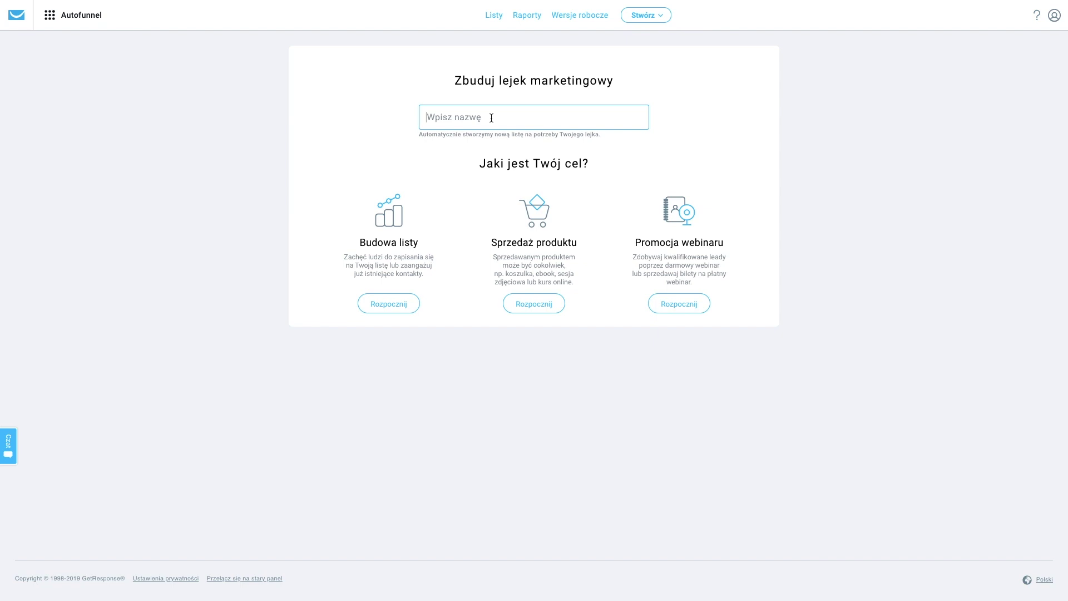
{"action": "type", "text": "sklep_online_fitness"}
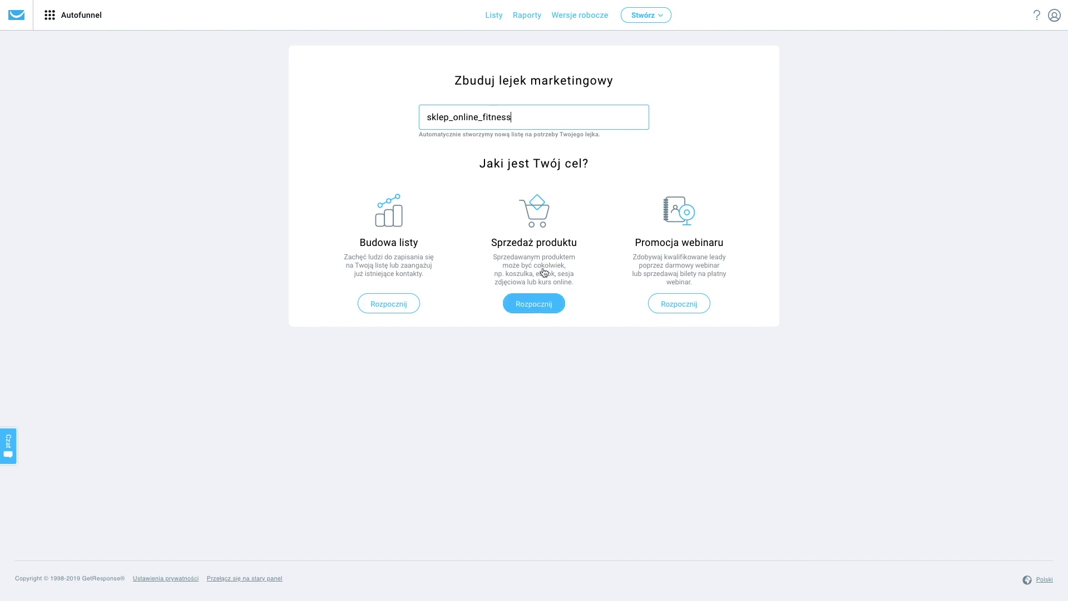
{"action": "left_click", "coordinate": [554, 304]}
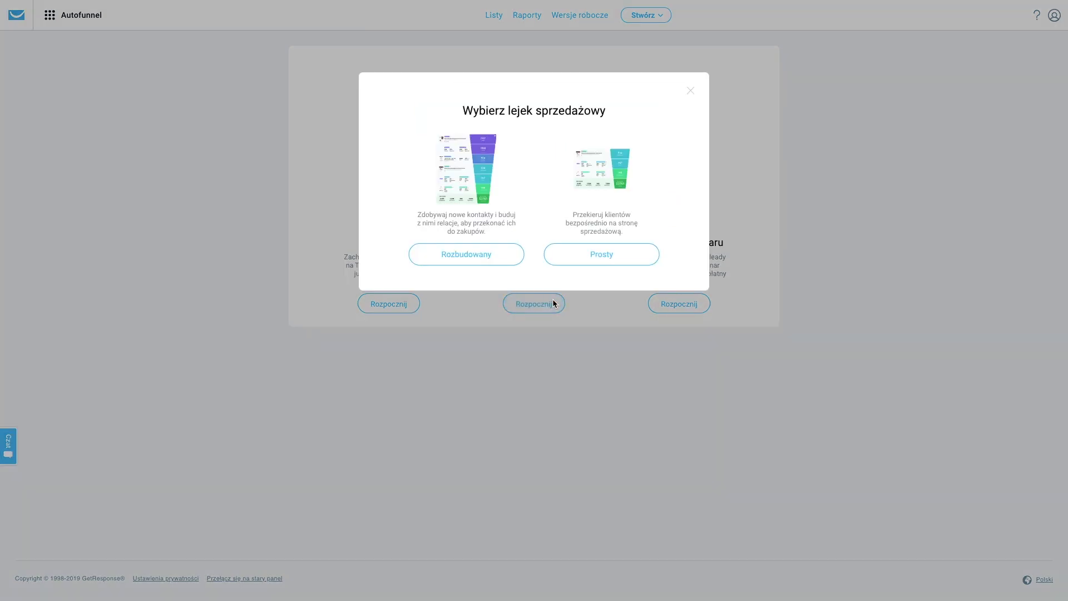
{"action": "left_click", "coordinate": [476, 261]}
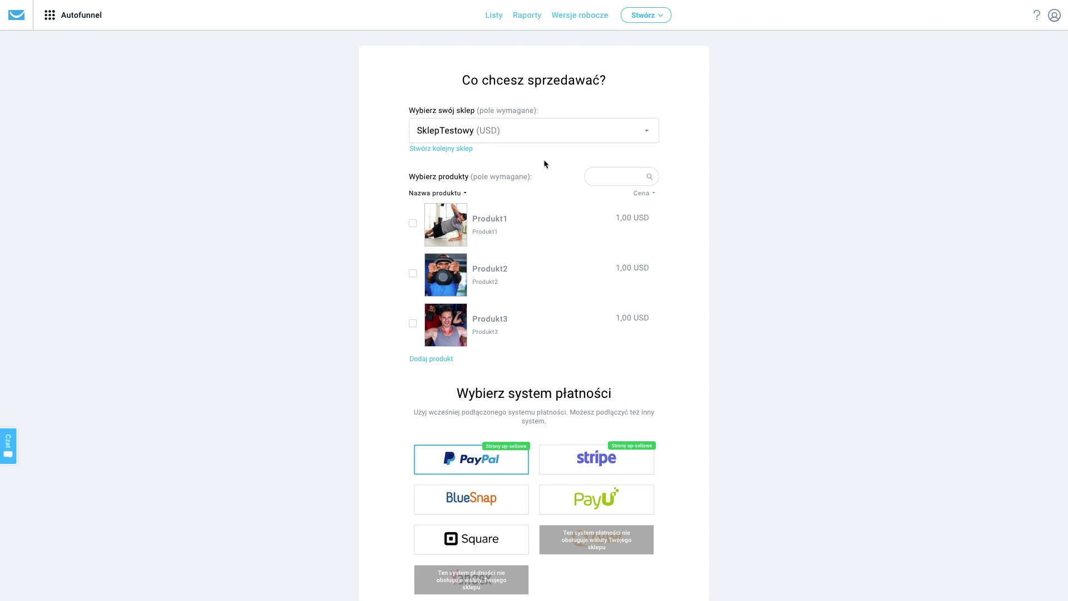
Start another store using the Stwórz sklep w GetResponse option and set its currency to PLN.
{"action": "left_click", "coordinate": [454, 149]}
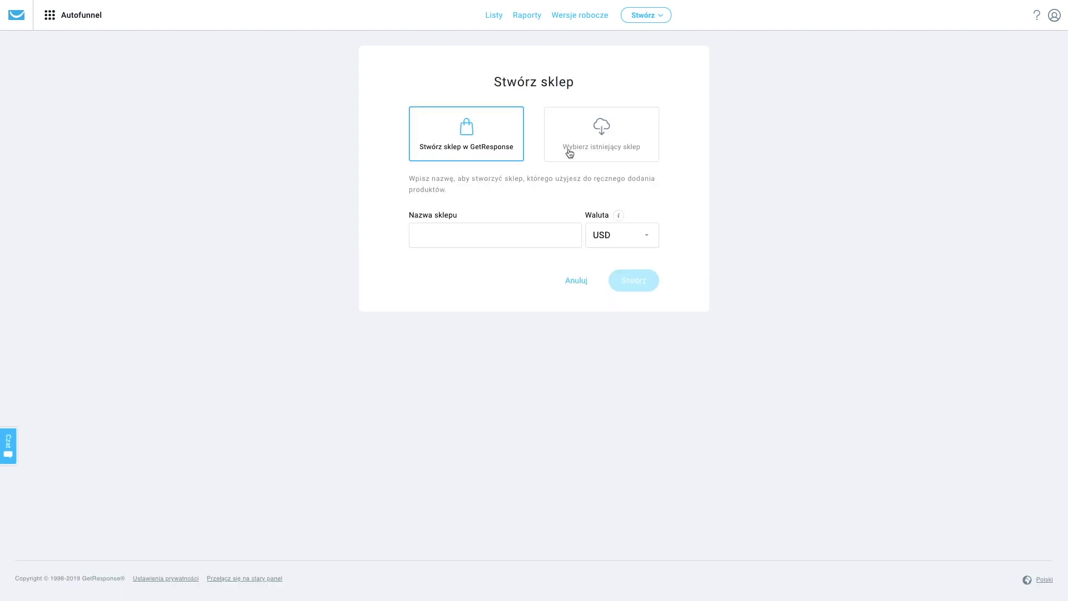
{"action": "left_click", "coordinate": [609, 147]}
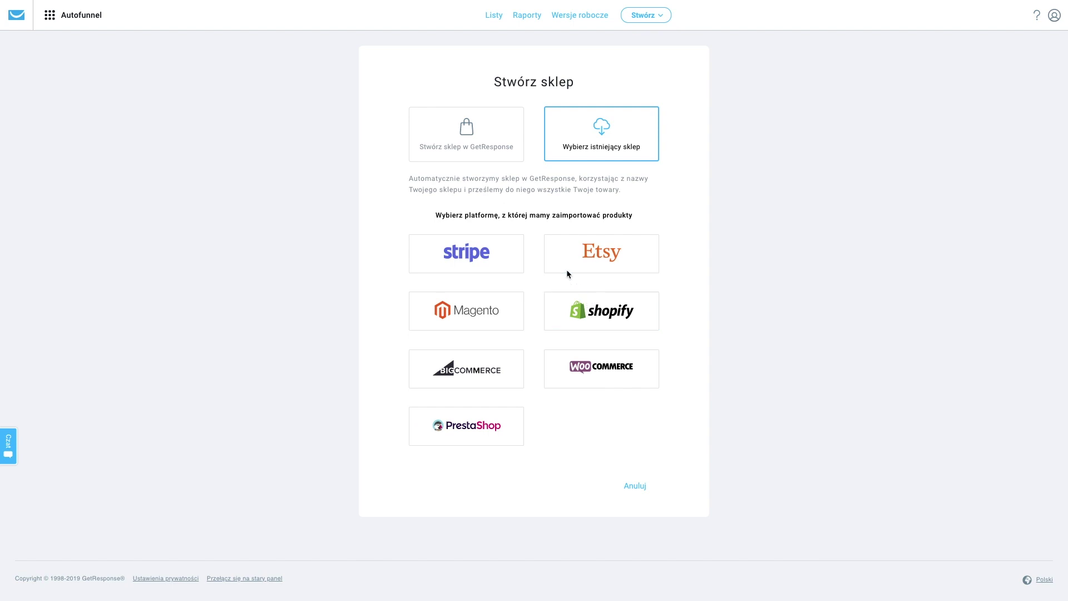
{"action": "left_click", "coordinate": [473, 148]}
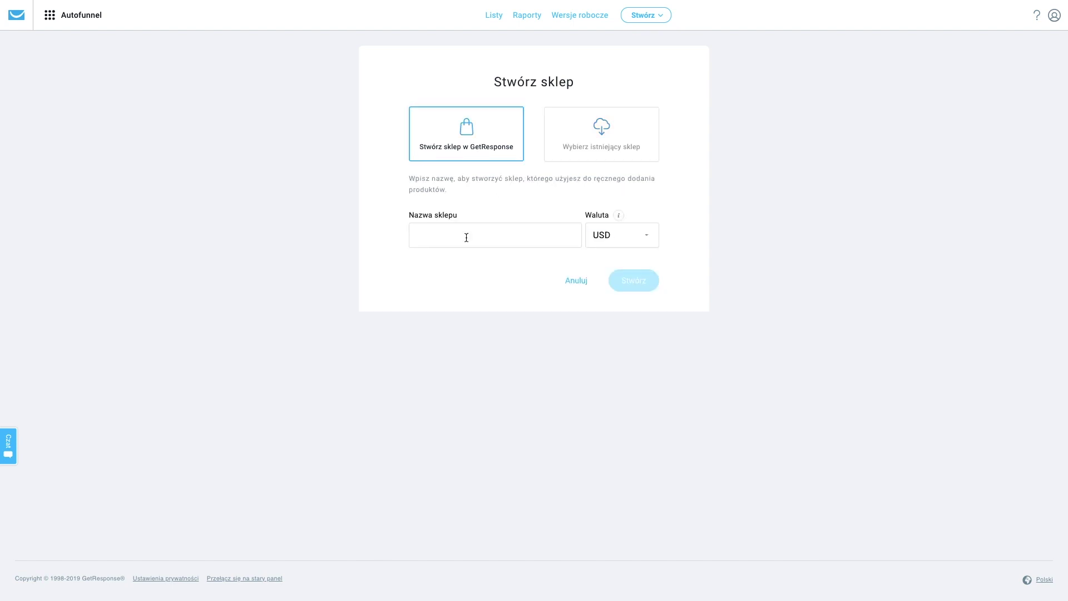
{"action": "left_click", "coordinate": [620, 232]}
{"action": "type", "text": "us"}
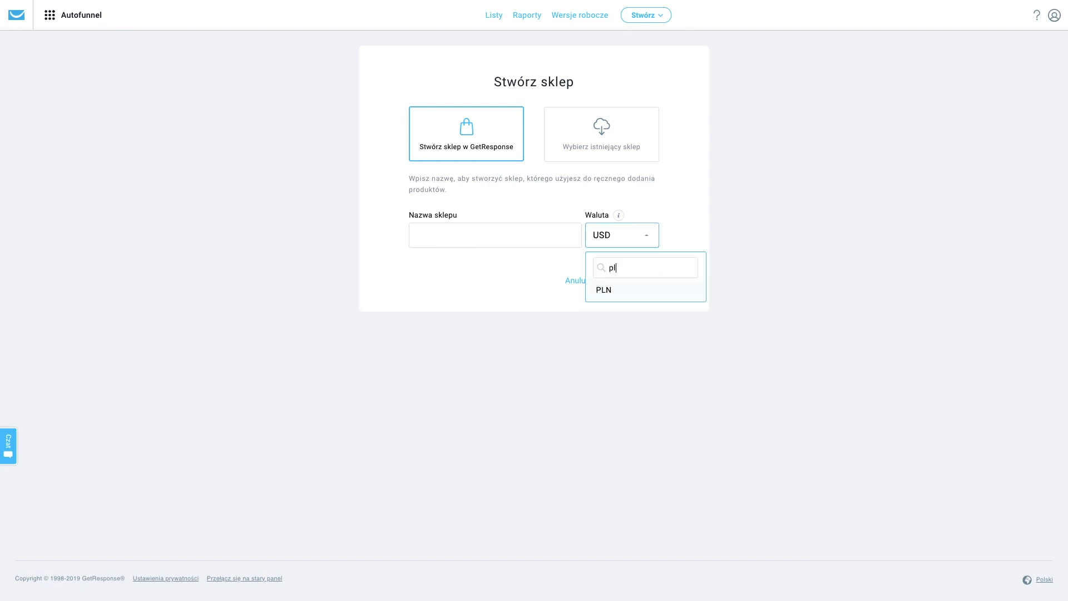
{"action": "left_click", "coordinate": [608, 286]}
{"action": "left_click", "coordinate": [656, 240]}
{"action": "type", "text": "pl"}
{"action": "left_click", "coordinate": [610, 292]}
Name the store "warsztat" and create it.
{"action": "left_click", "coordinate": [465, 230]}
{"action": "type", "text": "w"}
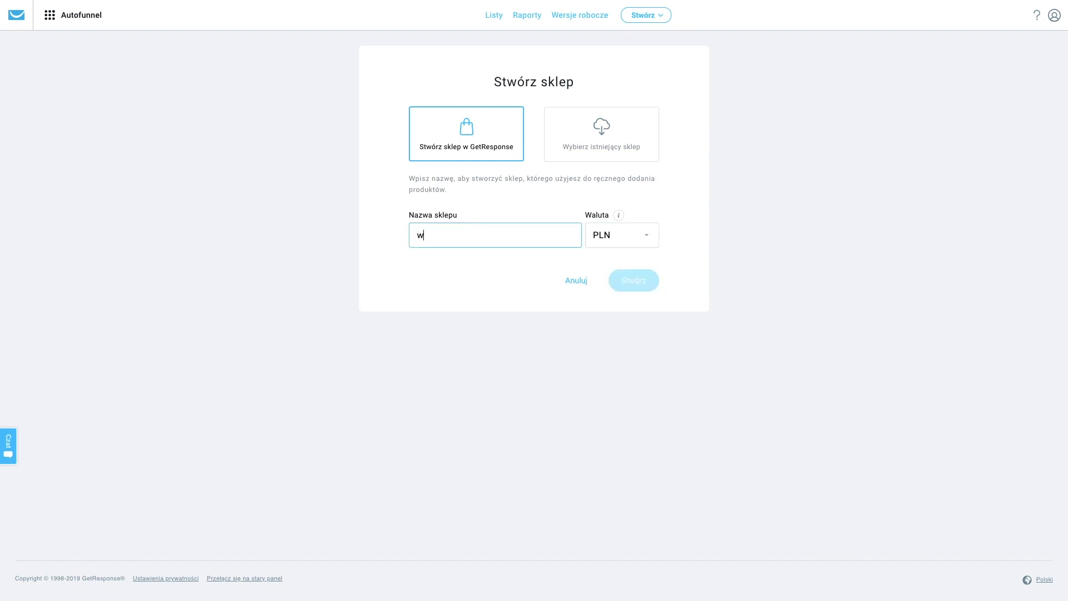
{"action": "type", "text": "arsztat"}
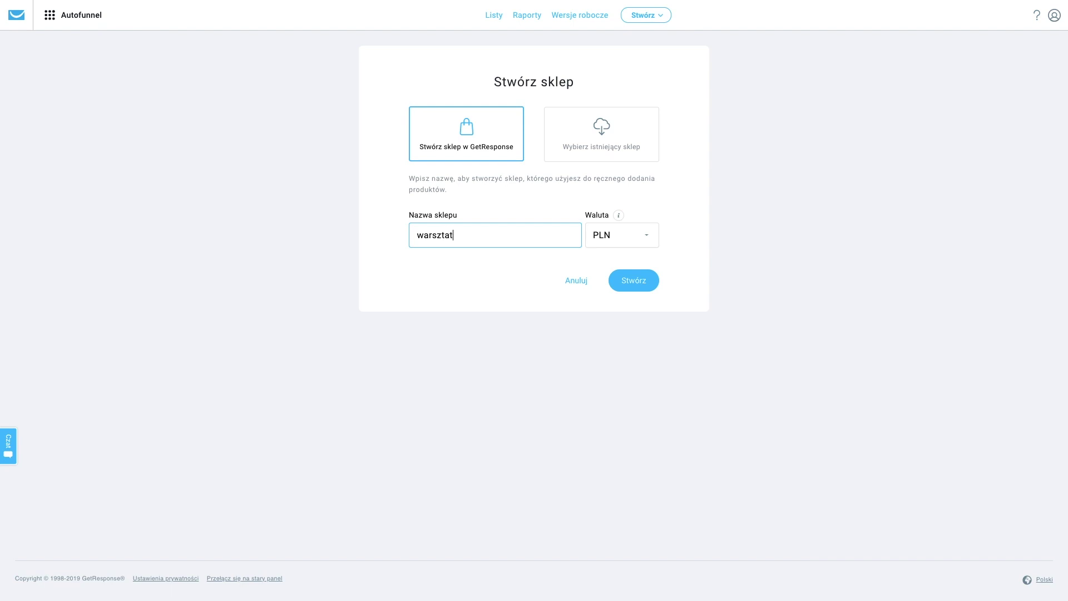
{"action": "left_click", "coordinate": [645, 286]}
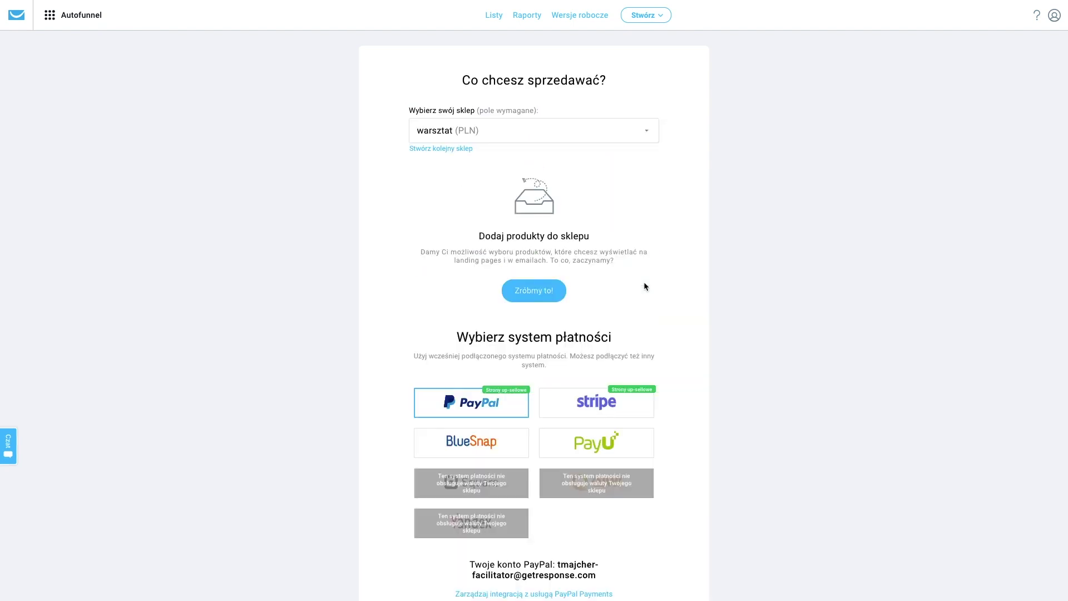
Start a Kurs online product for the store with the description "Ekskluzywne treści związane z branżą fitness".
{"action": "left_click", "coordinate": [535, 290]}
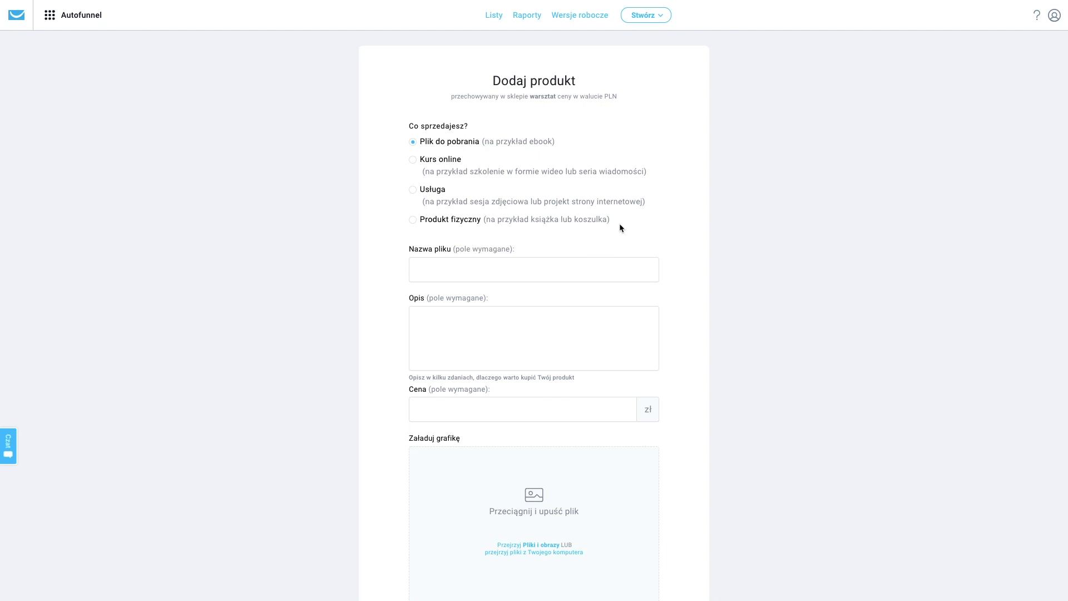
{"action": "left_click", "coordinate": [433, 169]}
{"action": "left_click", "coordinate": [493, 362]}
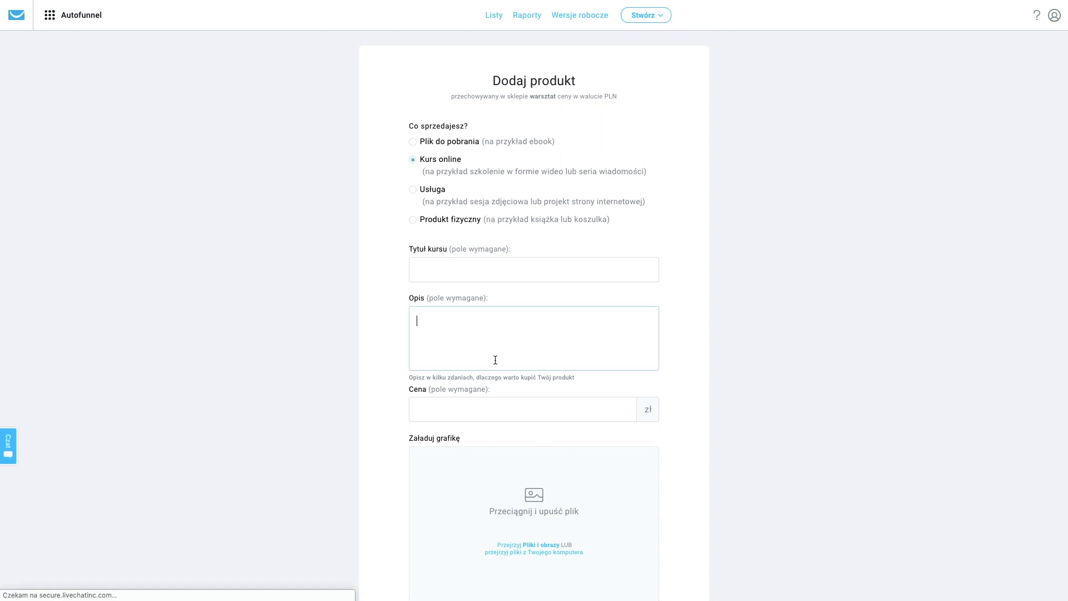
{"action": "type", "text": "Ekskluz"}
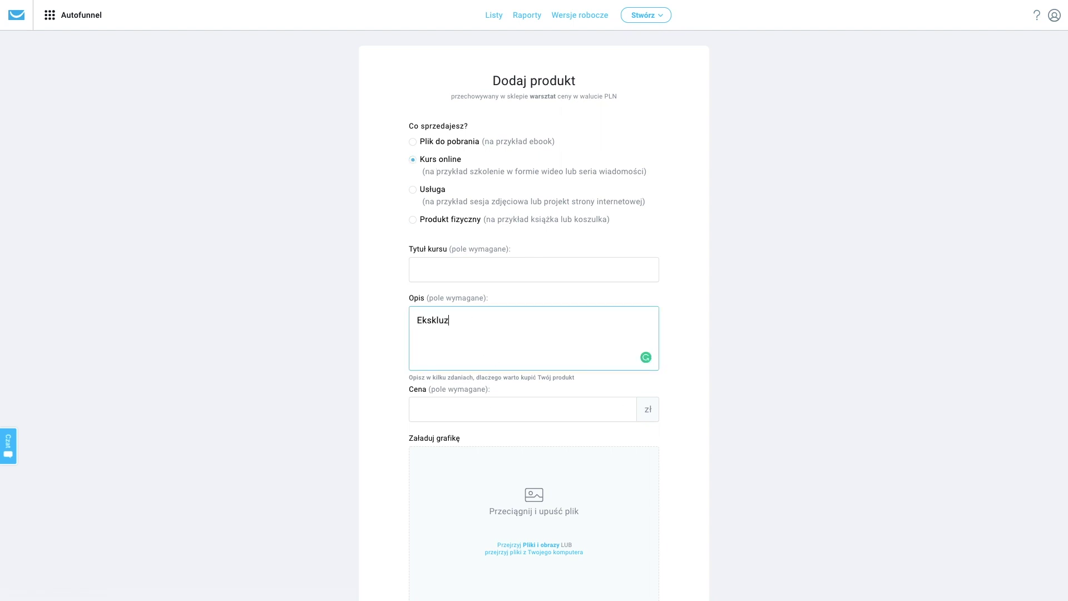
{"action": "type", "text": "ywne treści związane z branżą fitness"}
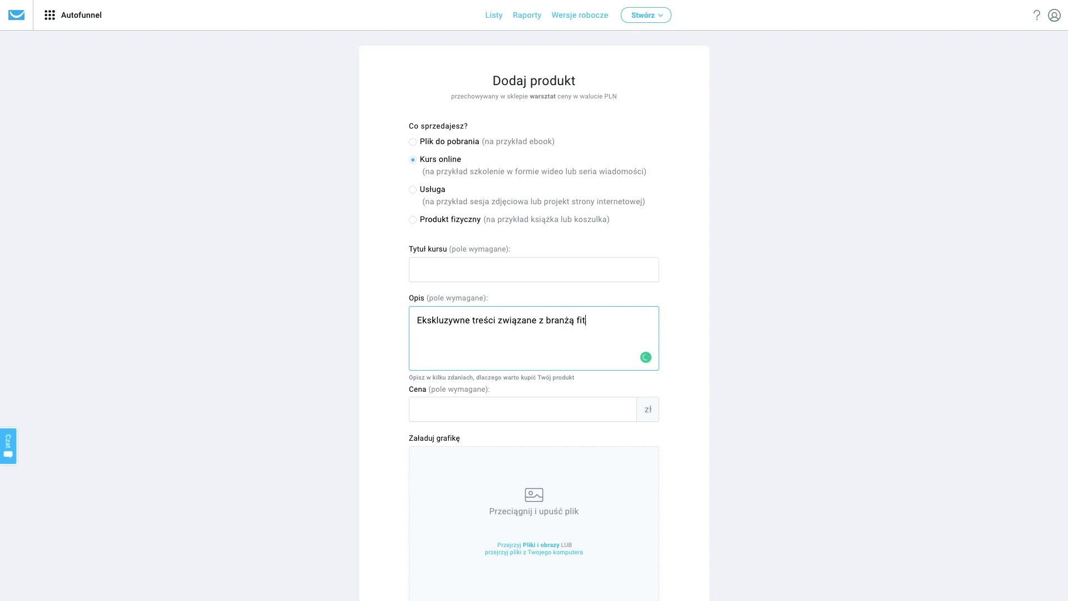
Title the course "30 dniowy warsztat" and end its description with a full stop.
{"action": "left_click", "coordinate": [466, 271]}
{"action": "type", "text": "30 dni"}
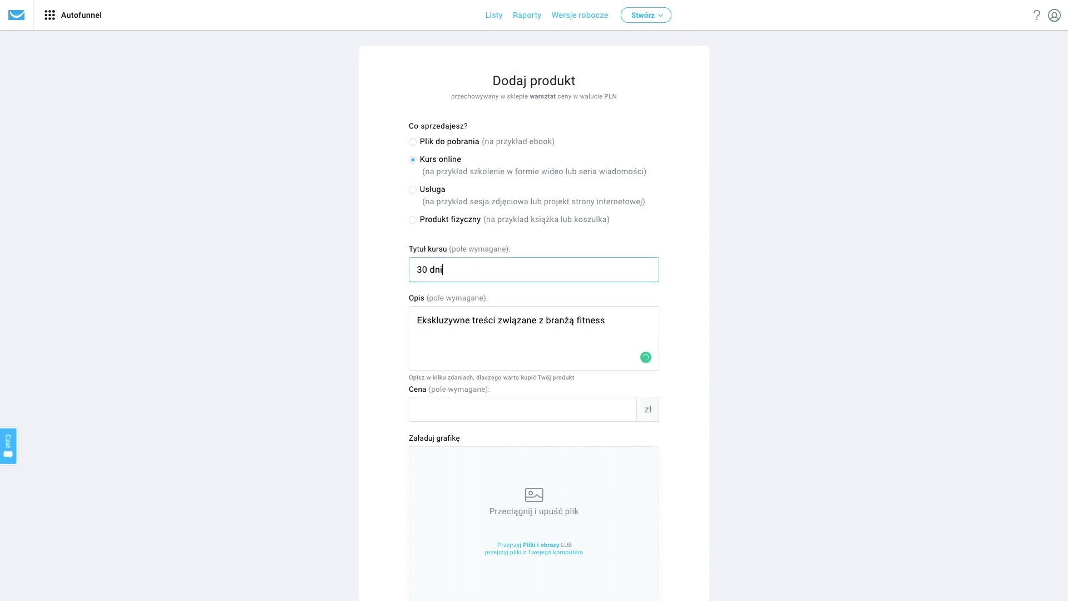
{"action": "type", "text": "owy warsztat"}
{"action": "left_click", "coordinate": [617, 324]}
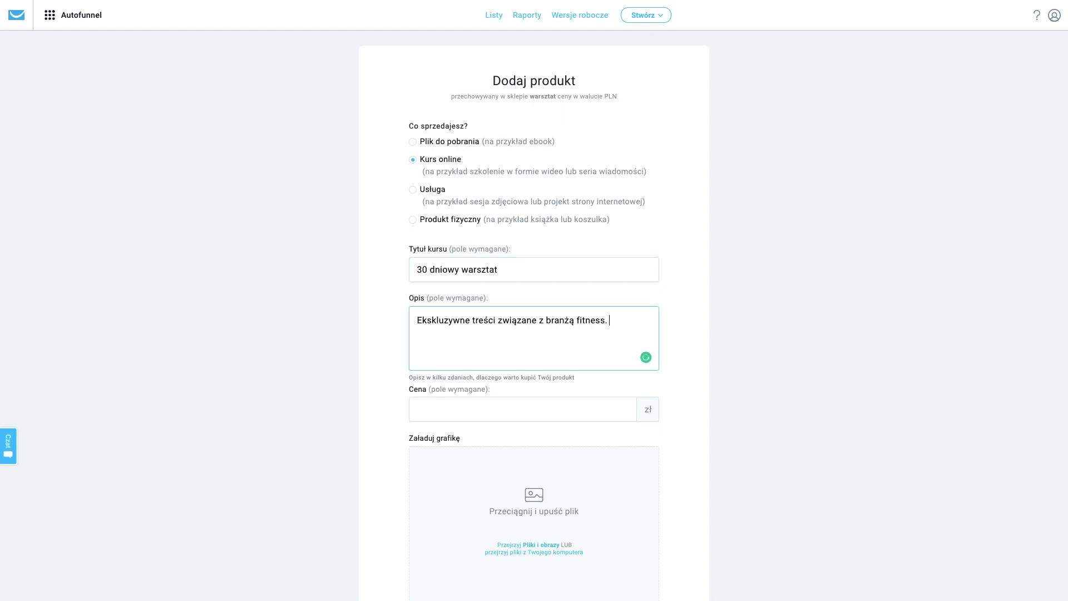
Set the course price to 37 zł.
{"action": "left_click", "coordinate": [510, 410]}
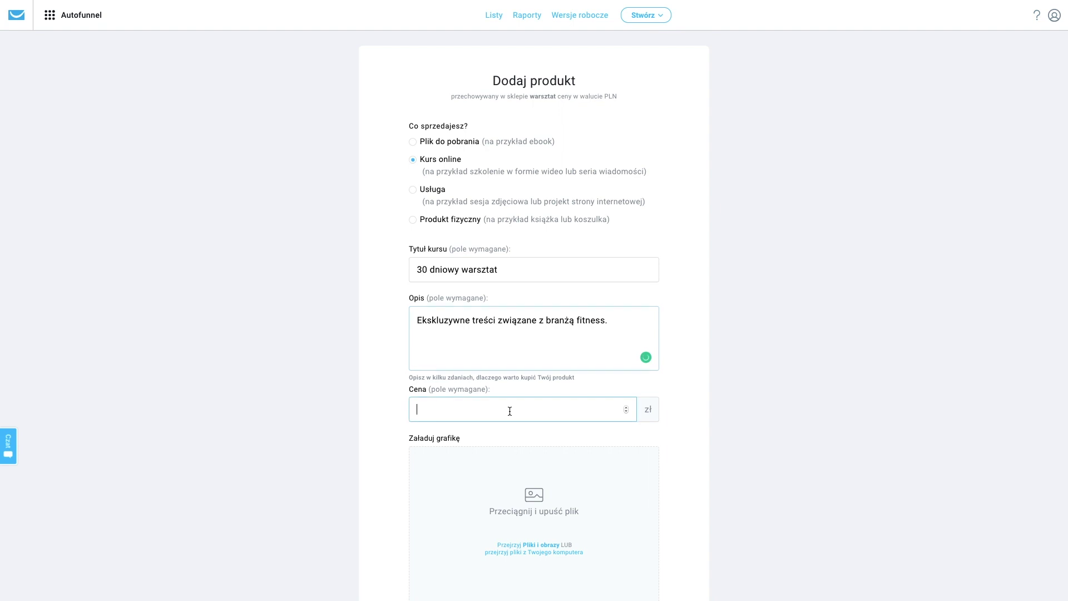
{"action": "left_click", "coordinate": [626, 407]}
{"action": "left_click", "coordinate": [626, 407]}
{"action": "left_click_drag", "start_coordinate": [626, 408], "coordinate": [626, 407]}
{"action": "left_click", "coordinate": [626, 408]}
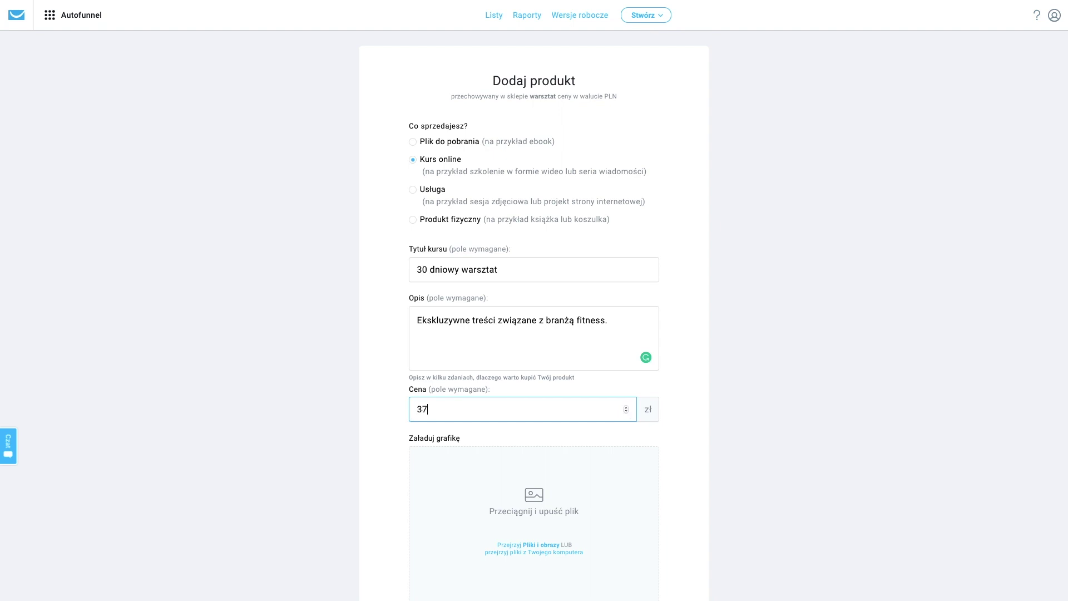
Use stored image 390474037 of the seated woman with dumbbells as the product graphic and zoom it out in the crop frame.
{"action": "scroll", "coordinate": [617, 462], "scroll_direction": "down", "scroll_amount": 2}
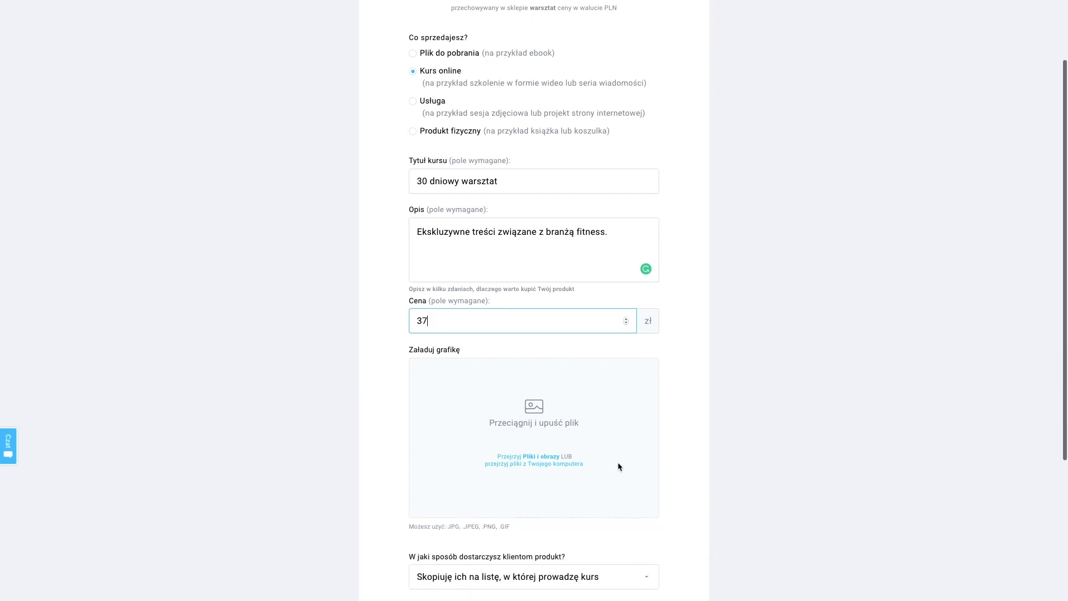
{"action": "scroll", "coordinate": [726, 341], "scroll_direction": "down", "scroll_amount": 1}
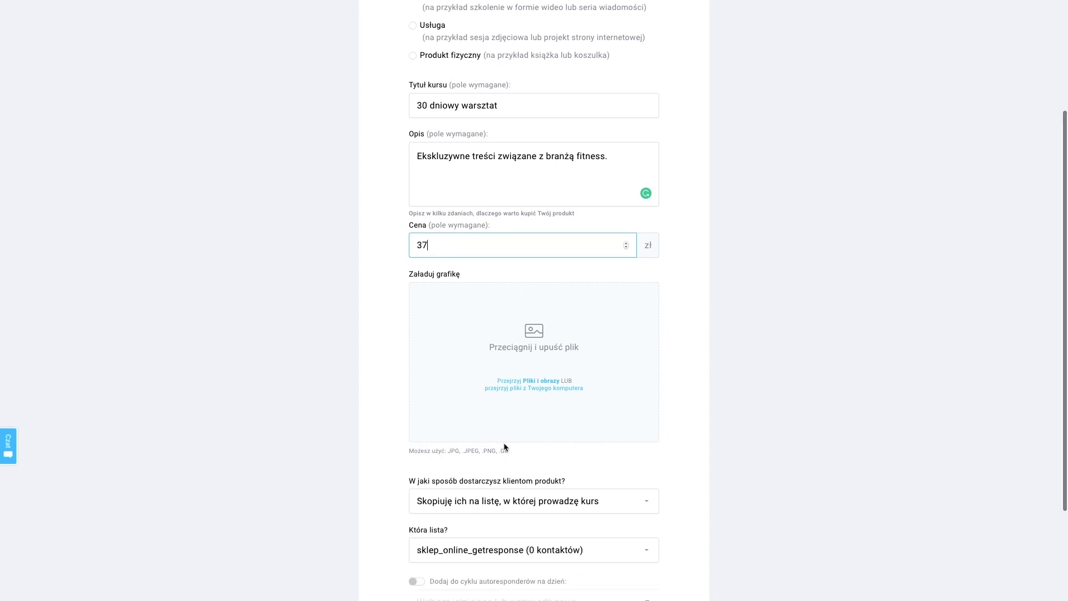
{"action": "left_click", "coordinate": [545, 382]}
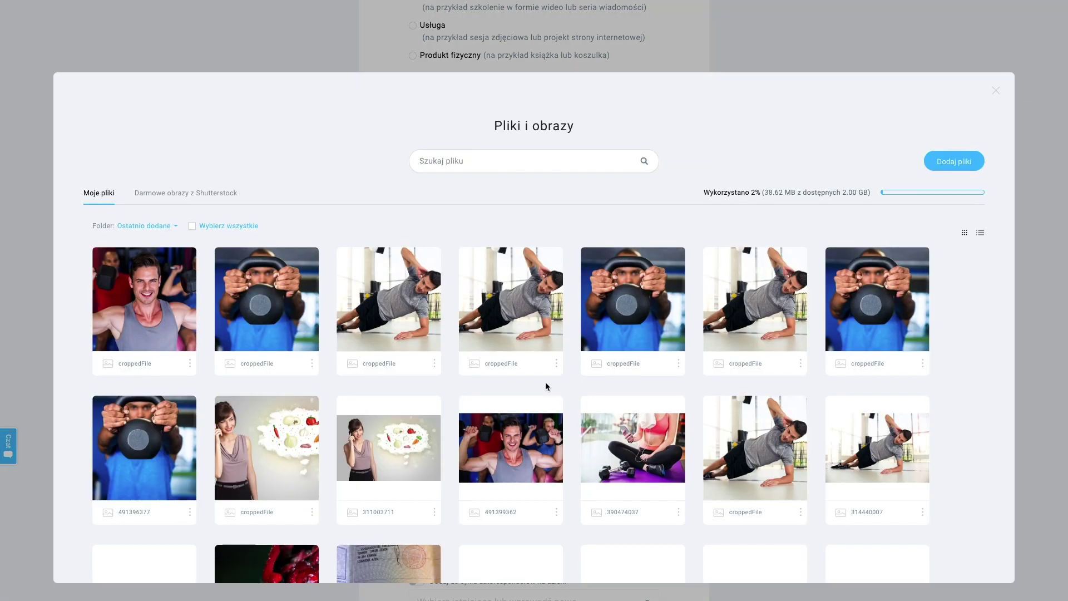
{"action": "mouse_move", "coordinate": [631, 452]}
{"action": "left_click", "coordinate": [632, 448]}
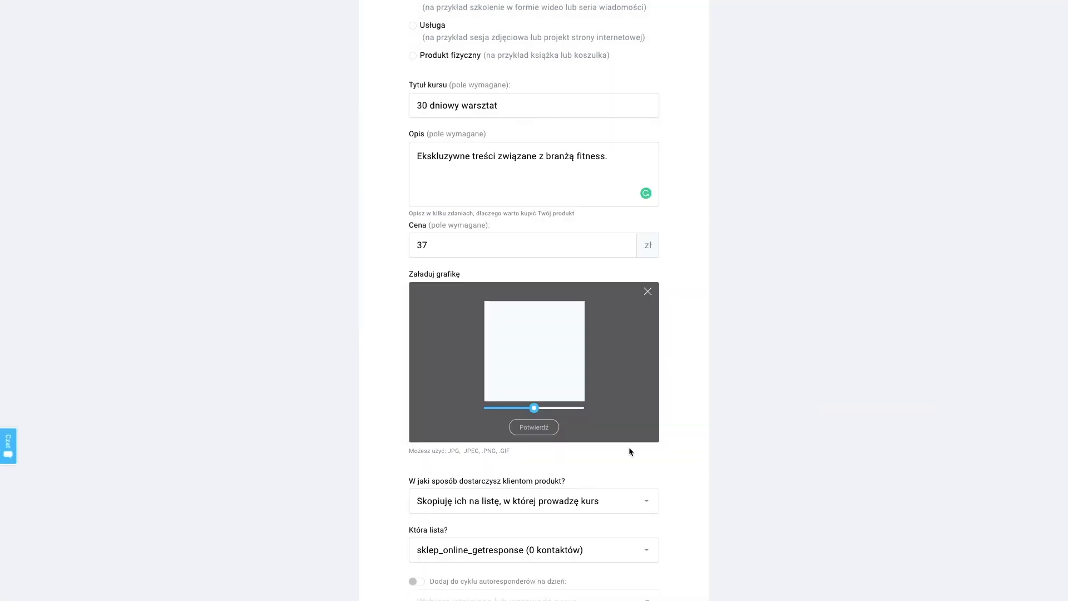
{"action": "left_click_drag", "start_coordinate": [533, 408], "coordinate": [518, 409]}
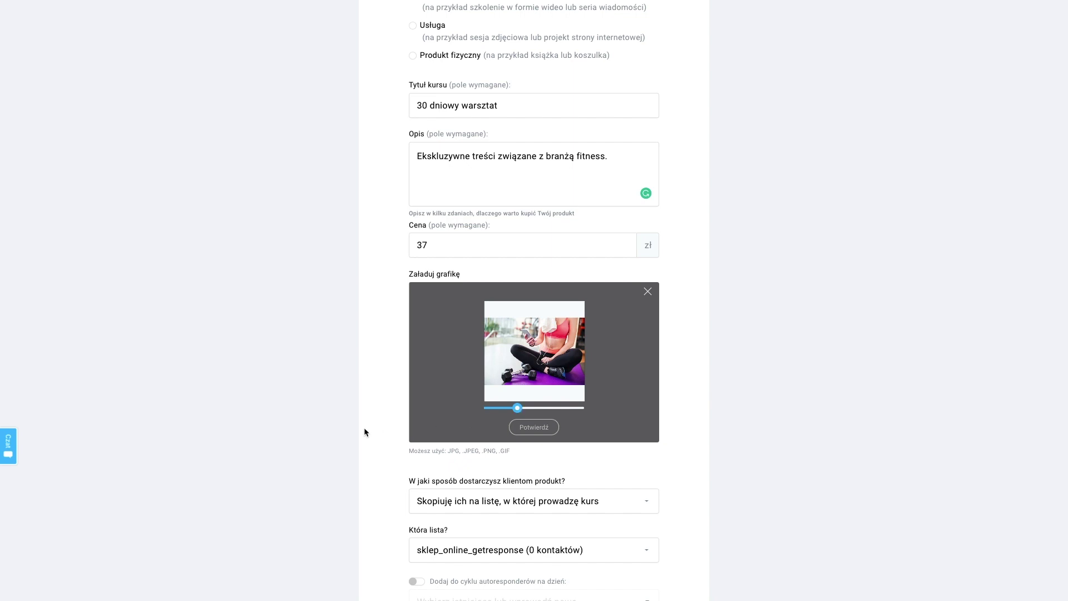
Set the product delivery to "Przekieruję ich na stronę z kursem" and enter "Twoja strona z treściami" as the course URL.
{"action": "scroll", "coordinate": [357, 362], "scroll_direction": "down", "scroll_amount": 3}
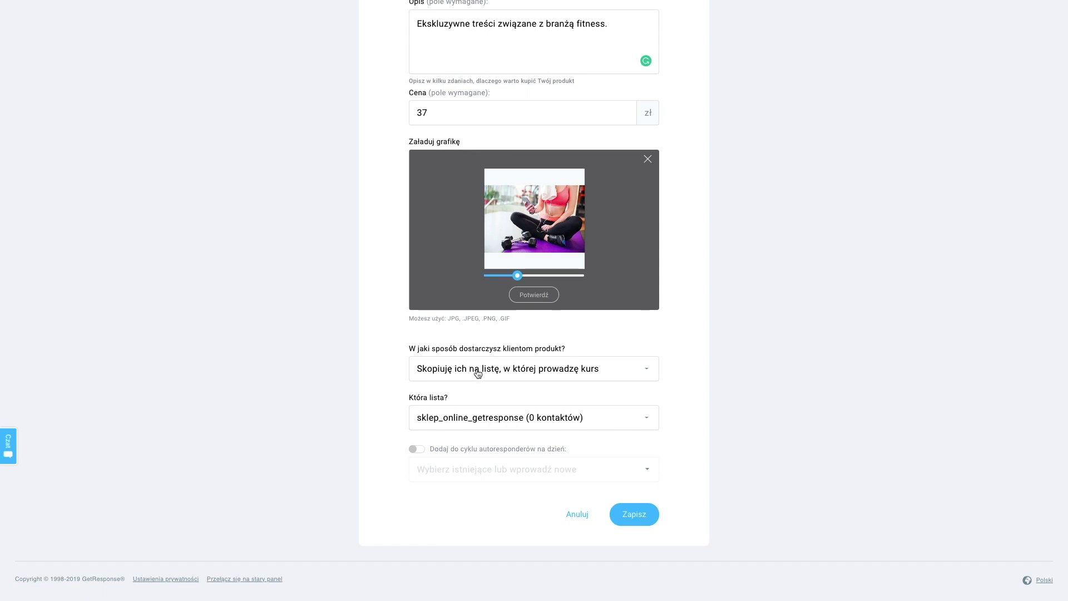
{"action": "left_click", "coordinate": [616, 375]}
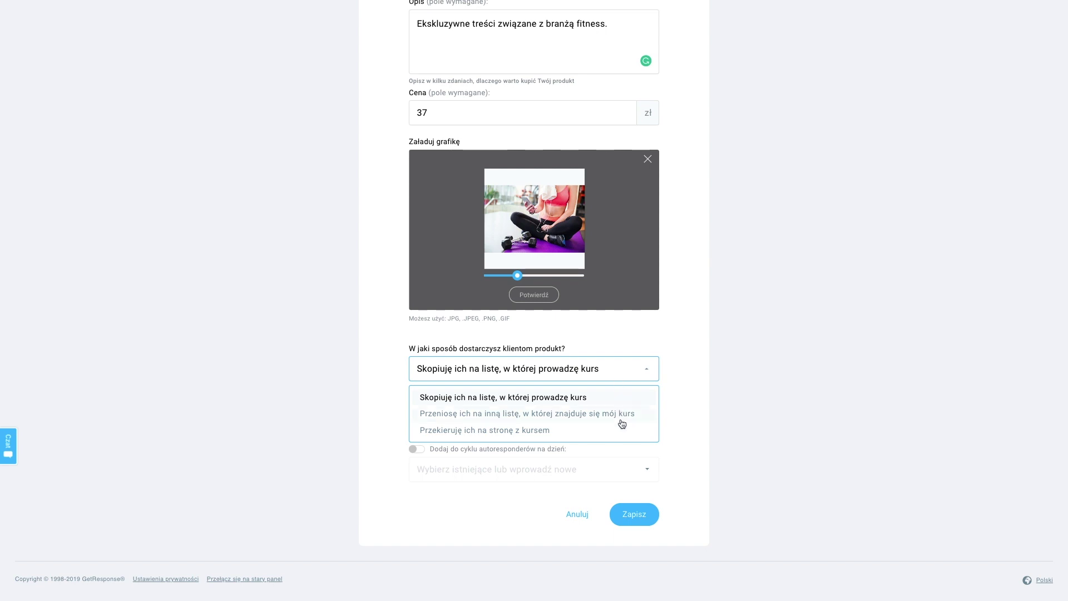
{"action": "left_click", "coordinate": [539, 428]}
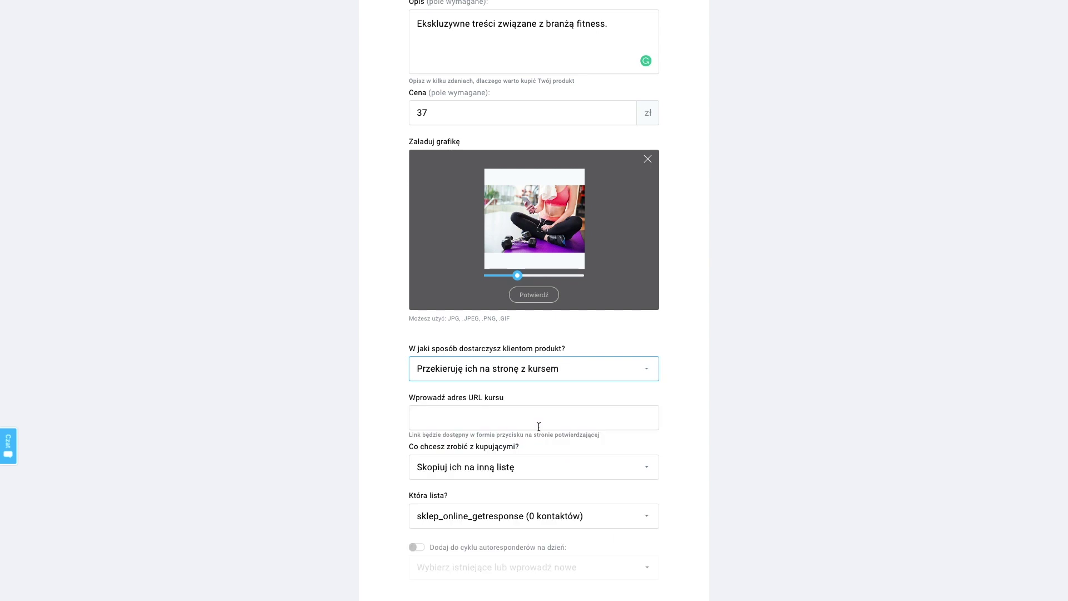
{"action": "scroll", "coordinate": [537, 427], "scroll_direction": "down", "scroll_amount": 1}
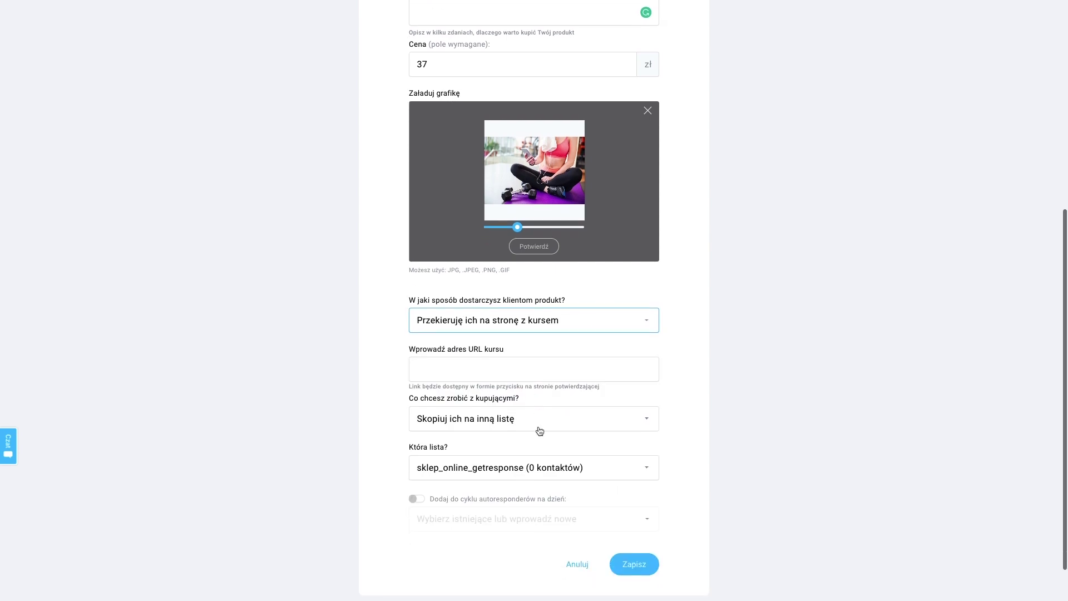
{"action": "left_click", "coordinate": [509, 361]}
{"action": "left_click", "coordinate": [399, 336]}
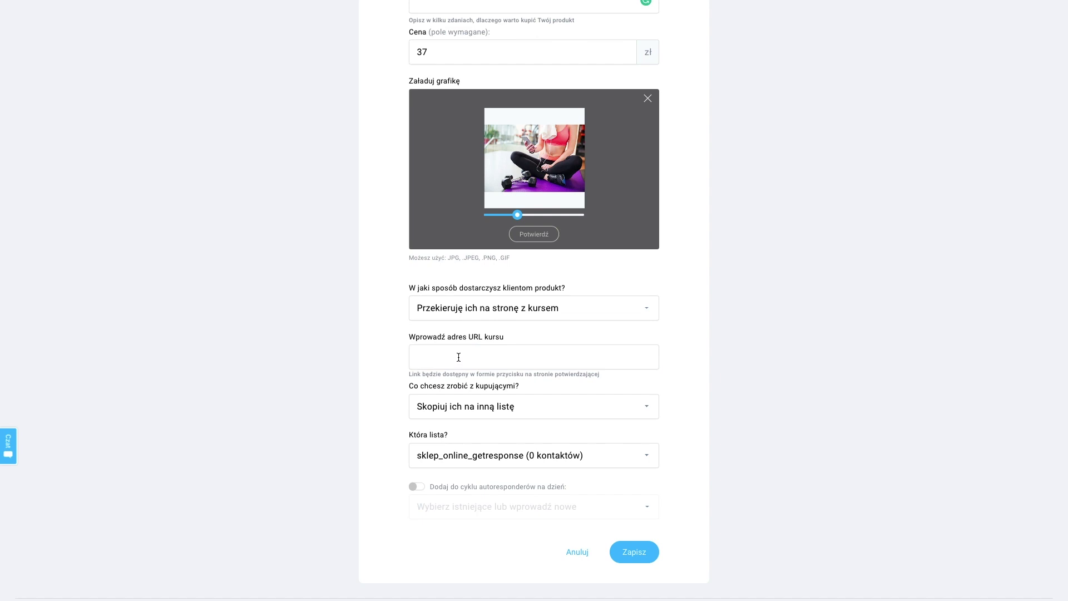
{"action": "left_click", "coordinate": [457, 357]}
{"action": "type", "text": "T"}
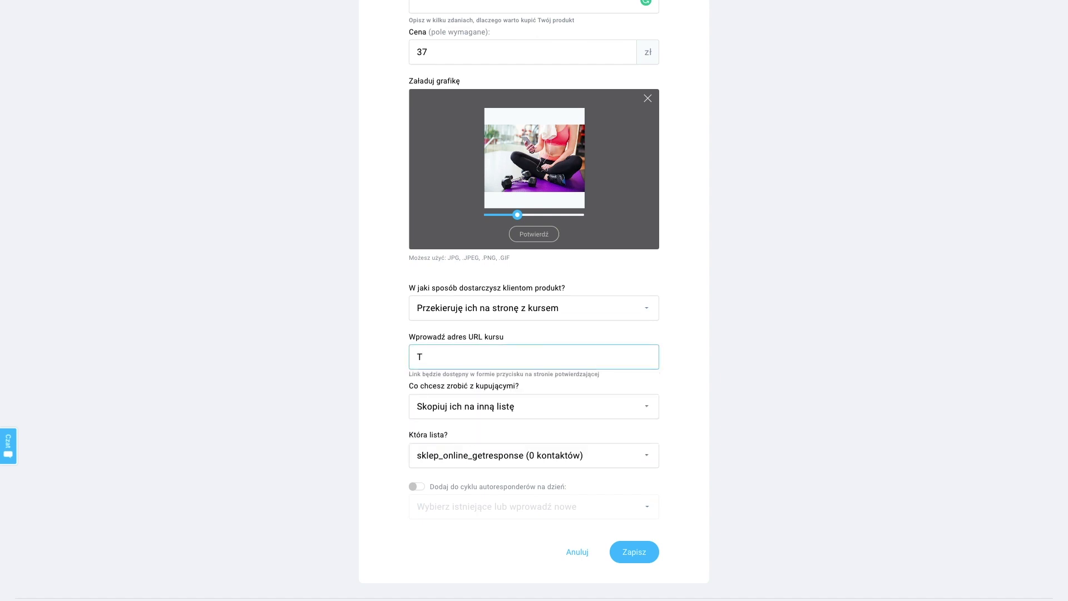
{"action": "type", "text": "woja strona z treściami"}
Enable adding buyers to the autoresponder cycle and choose day 209 (twozeronine).
{"action": "scroll", "coordinate": [361, 369], "scroll_direction": "down", "scroll_amount": 1}
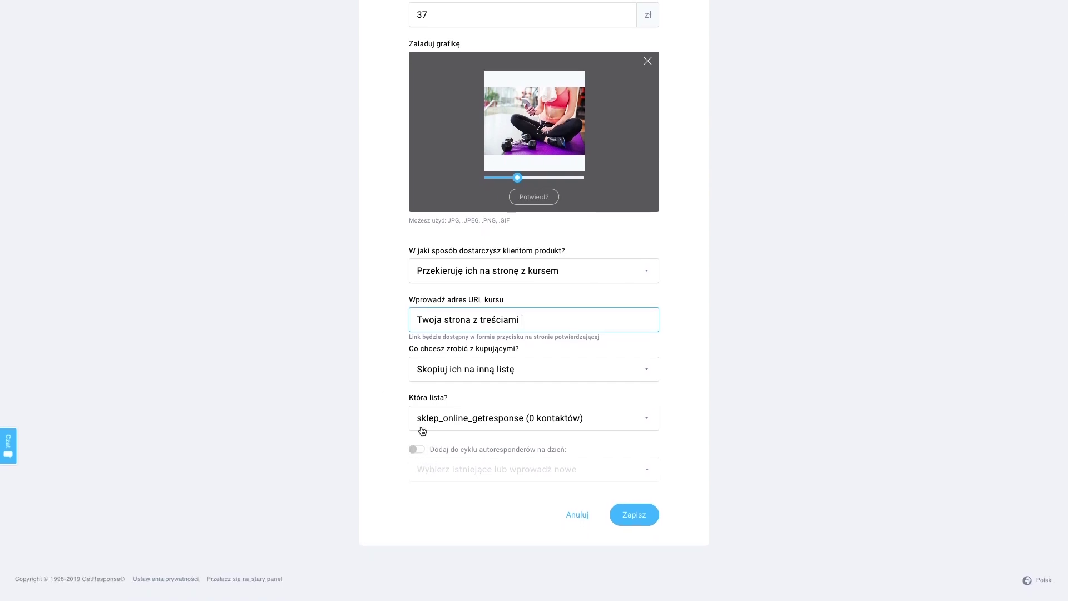
{"action": "left_click", "coordinate": [417, 449]}
{"action": "left_click", "coordinate": [446, 469]}
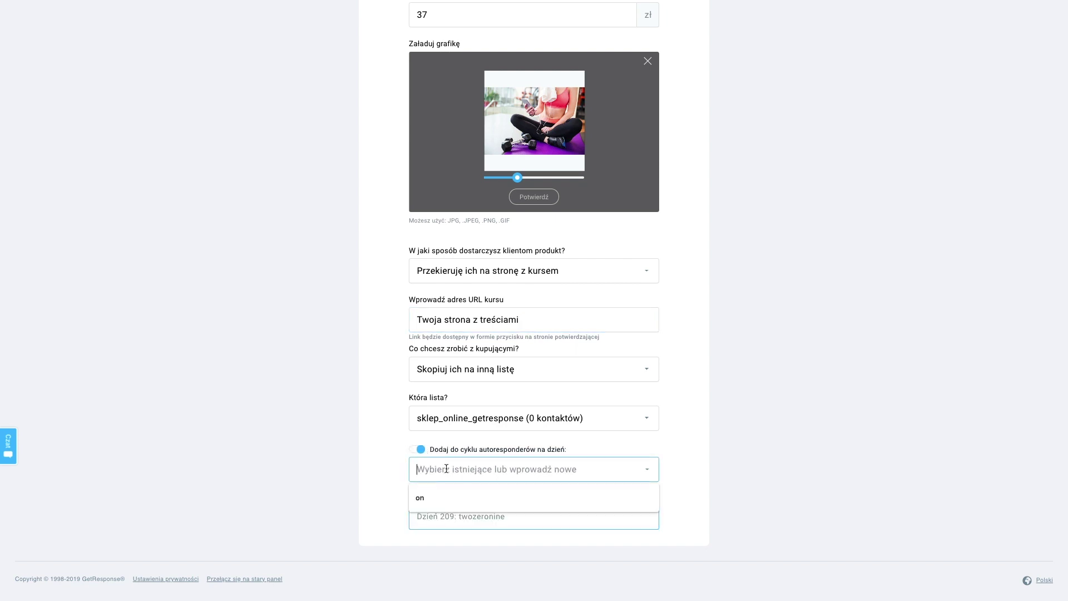
{"action": "left_click", "coordinate": [391, 472]}
{"action": "left_click", "coordinate": [450, 469]}
{"action": "left_click", "coordinate": [704, 472]}
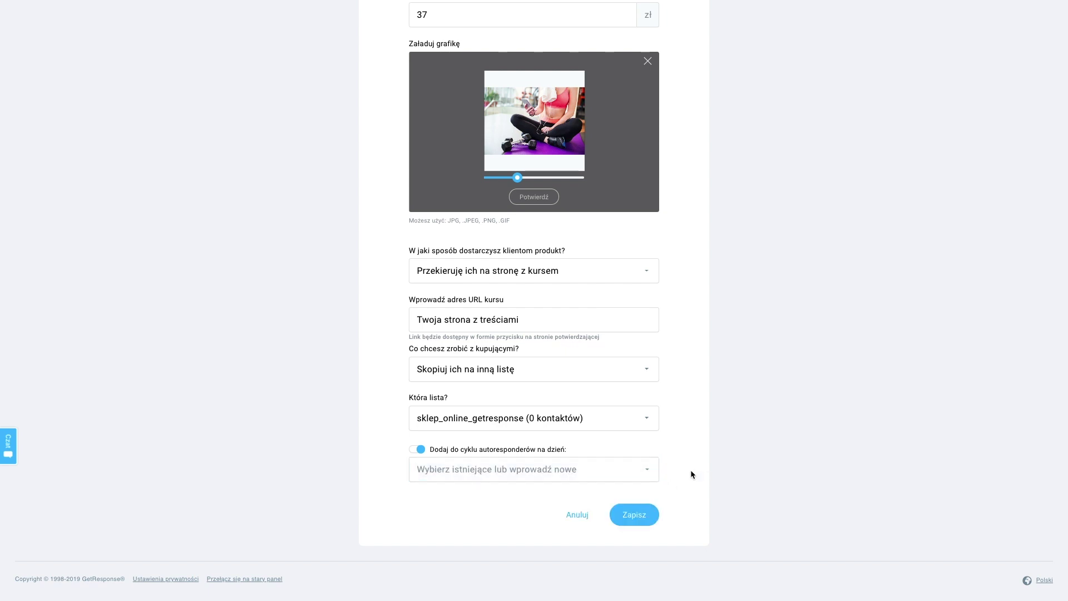
{"action": "left_click", "coordinate": [652, 472]}
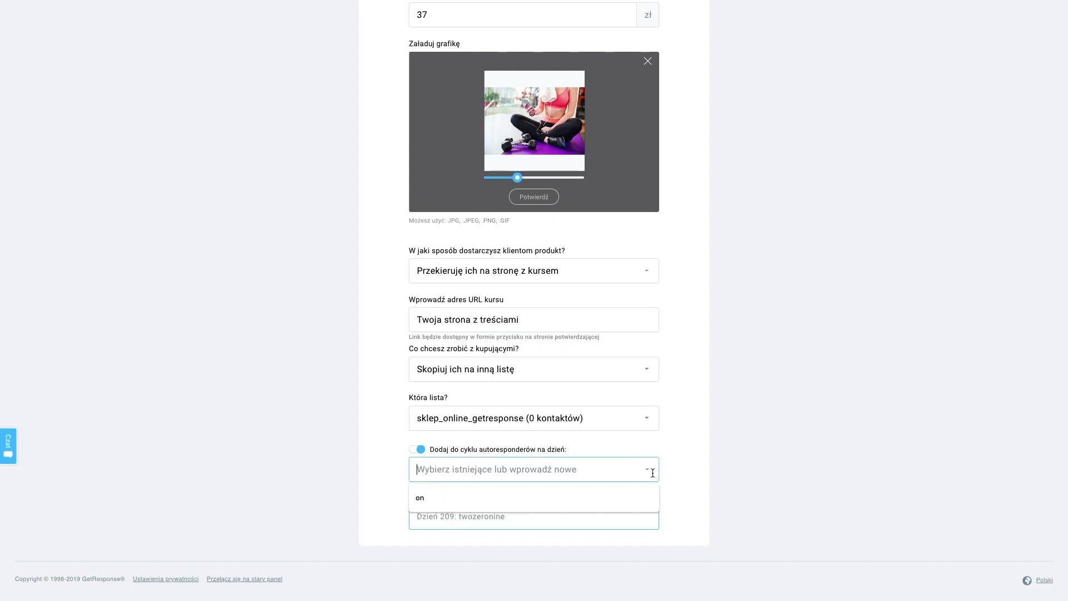
{"action": "left_click", "coordinate": [512, 522]}
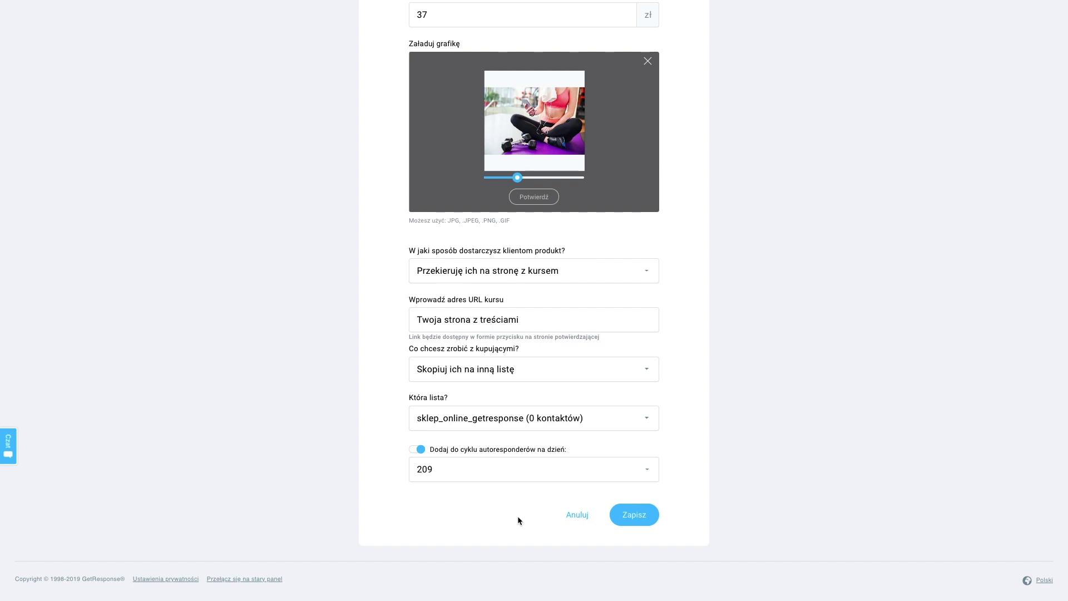
Change the autoresponder cycle day for buyers to 1 (rach ciach ciach) and save the product.
{"action": "left_click", "coordinate": [648, 472]}
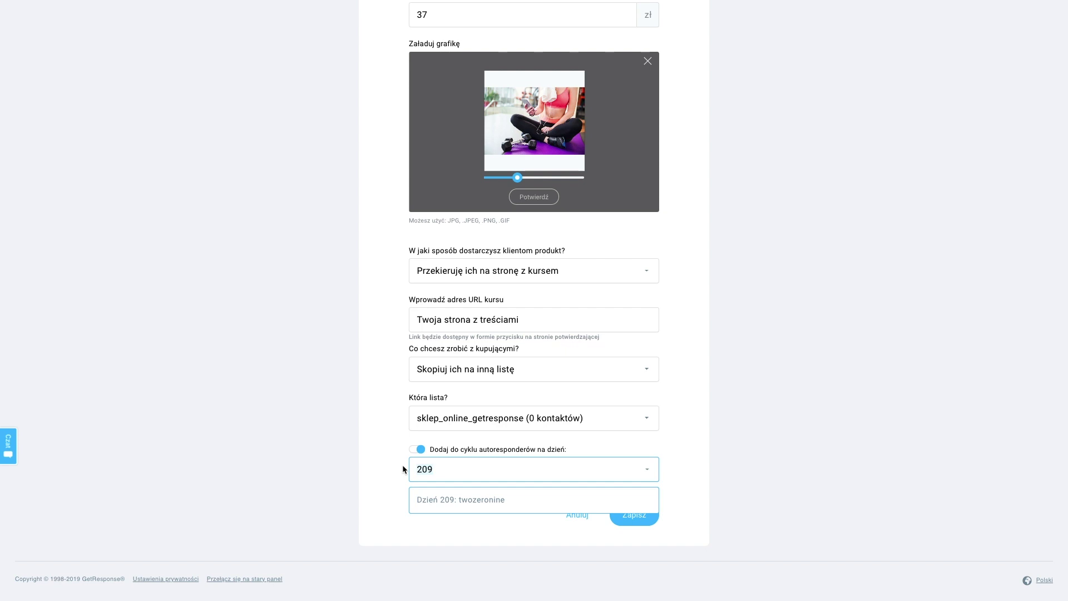
{"action": "key", "text": "BackSpace"}
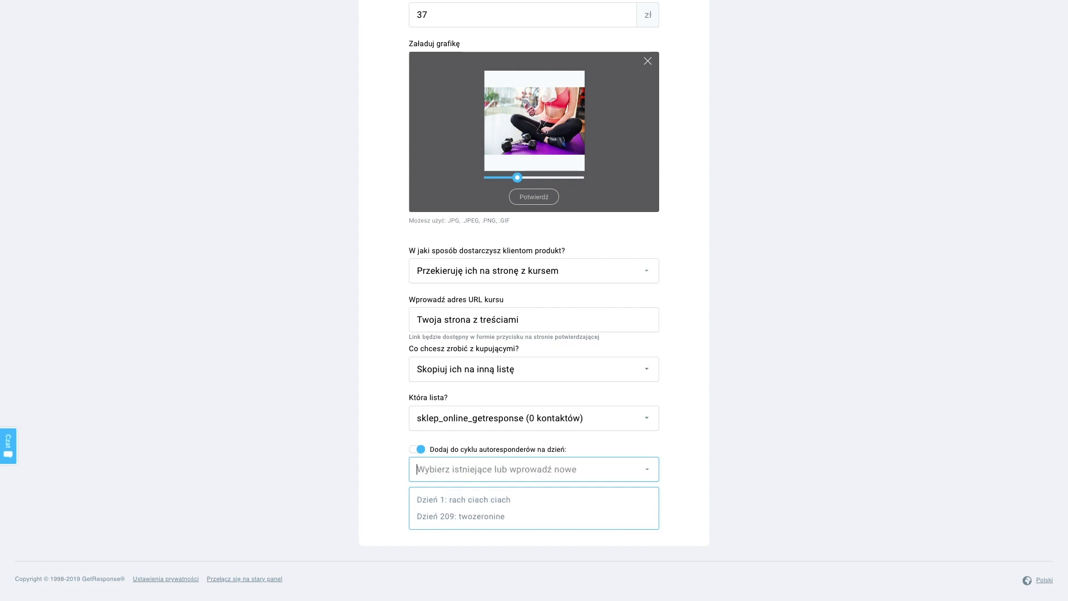
{"action": "left_click", "coordinate": [456, 499]}
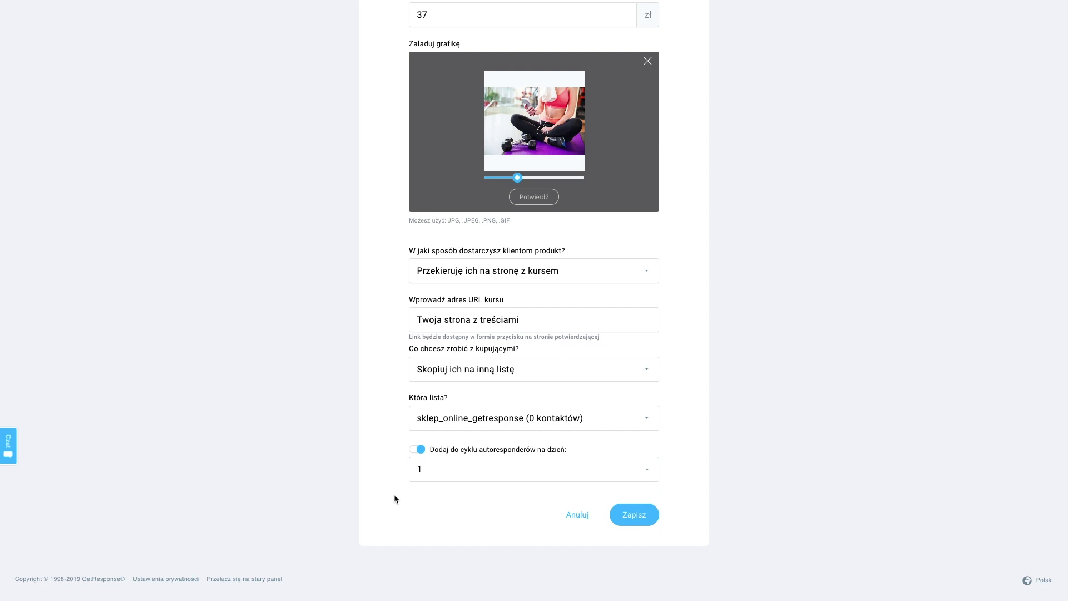
{"action": "left_click", "coordinate": [638, 512]}
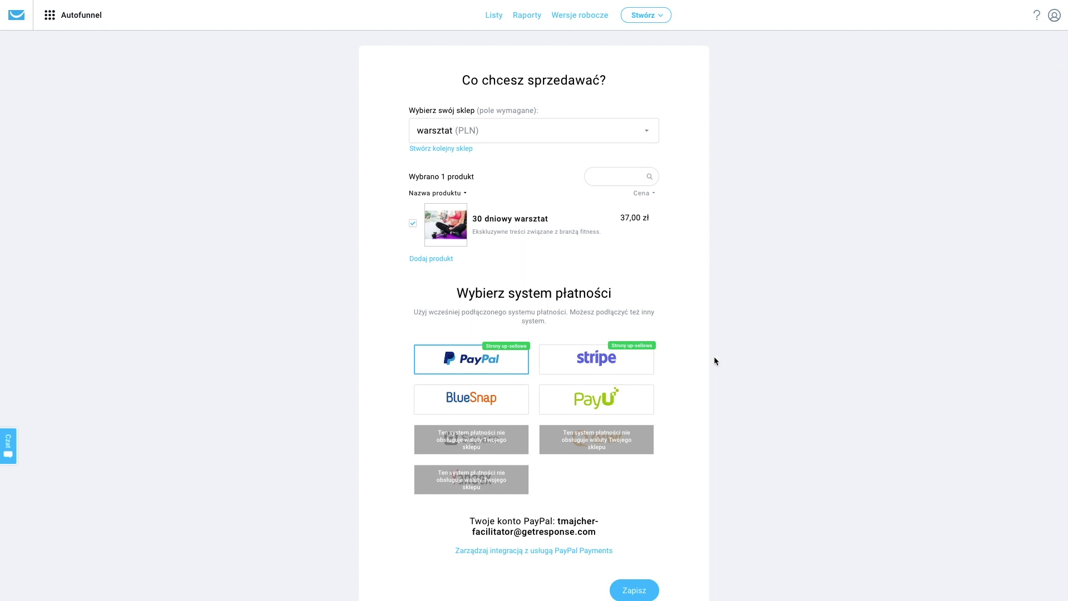
Review the selected "30 dniowy warsztat" product and save the sales settings with PayPal as the payment system.
{"action": "scroll", "coordinate": [708, 359], "scroll_direction": "down", "scroll_amount": 2}
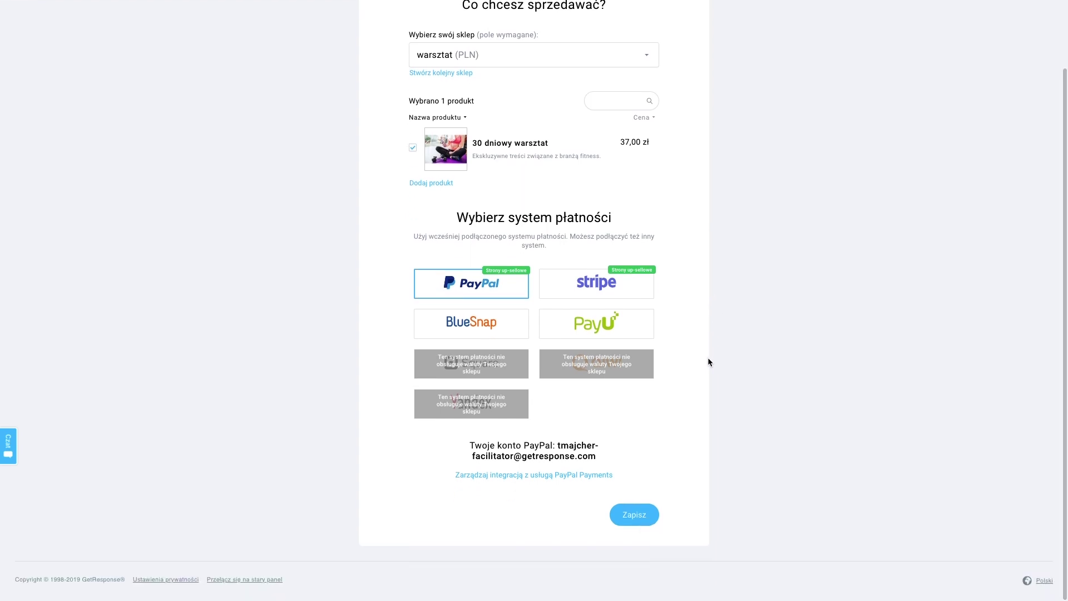
{"action": "scroll", "coordinate": [707, 358], "scroll_direction": "up", "scroll_amount": 2}
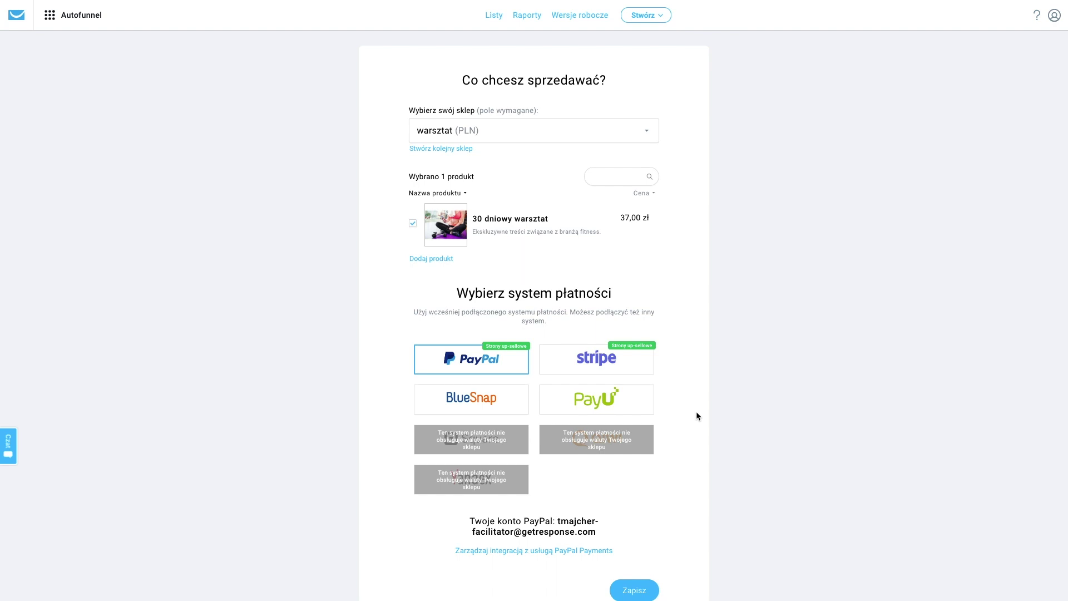
{"action": "left_click", "coordinate": [644, 590]}
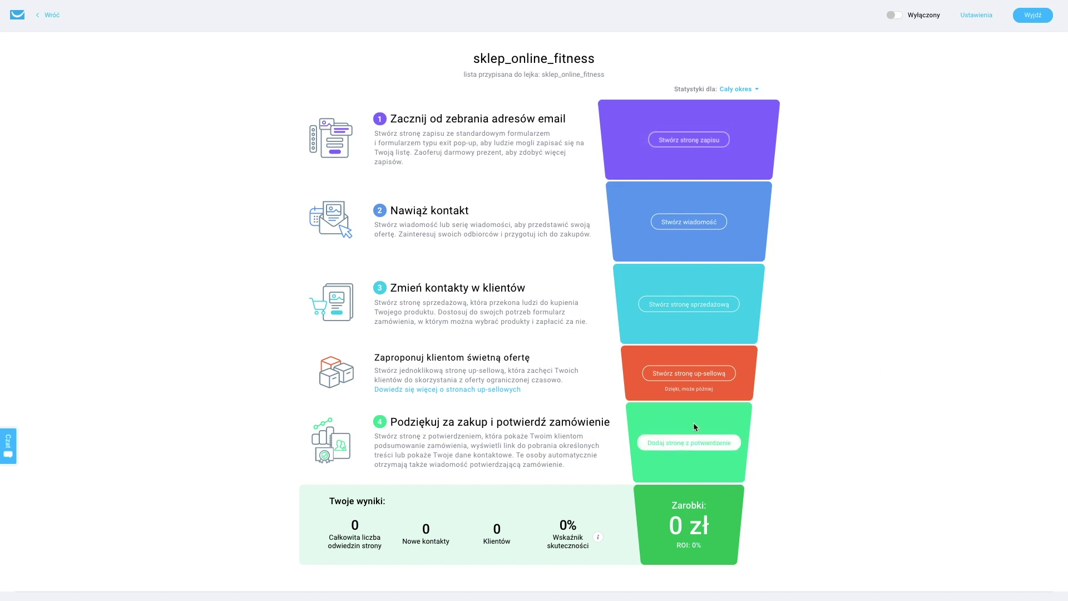
Start creating the funnel's sign-up page and choose the "Fitness program" template from the gallery.
{"action": "left_click", "coordinate": [711, 141]}
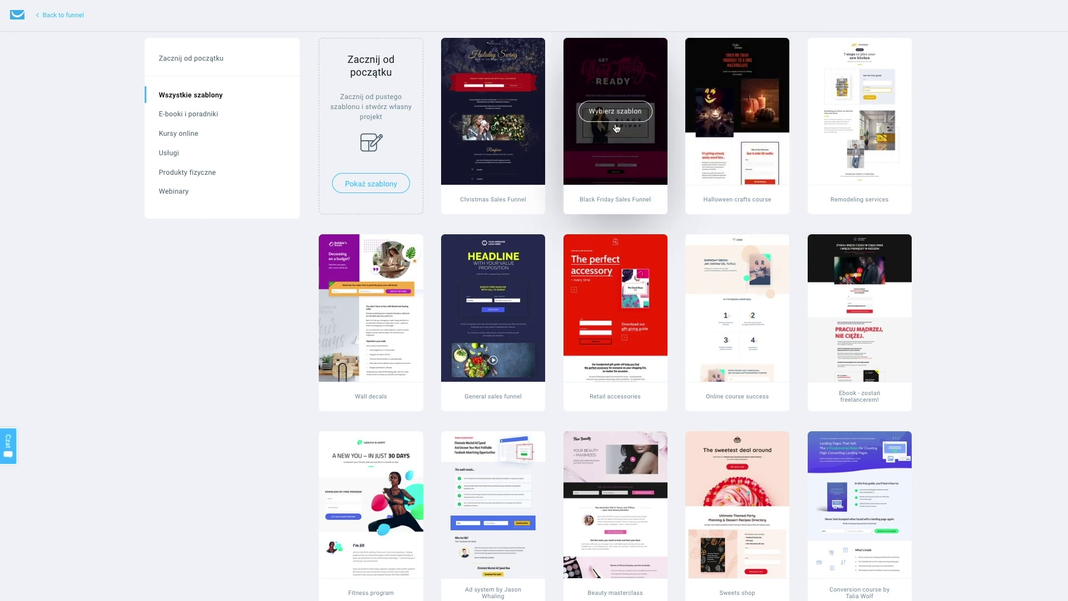
{"action": "scroll", "coordinate": [500, 127], "scroll_direction": "down", "scroll_amount": 3}
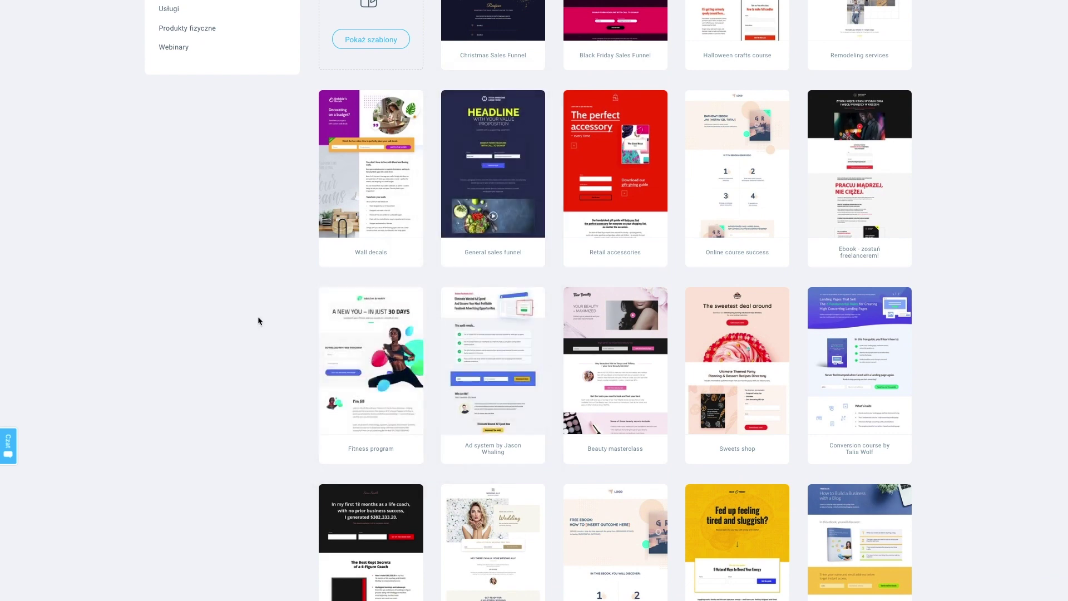
{"action": "scroll", "coordinate": [258, 318], "scroll_direction": "down", "scroll_amount": 3}
{"action": "scroll", "coordinate": [258, 315], "scroll_direction": "down", "scroll_amount": 3}
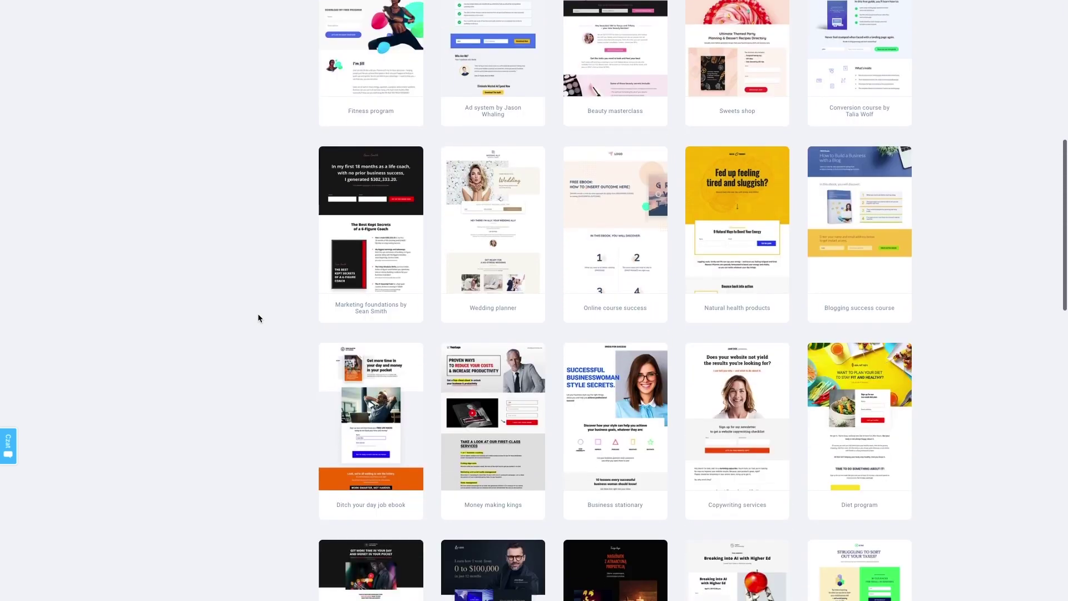
{"action": "scroll", "coordinate": [258, 315], "scroll_direction": "down", "scroll_amount": 3}
{"action": "scroll", "coordinate": [258, 318], "scroll_direction": "up", "scroll_amount": 10}
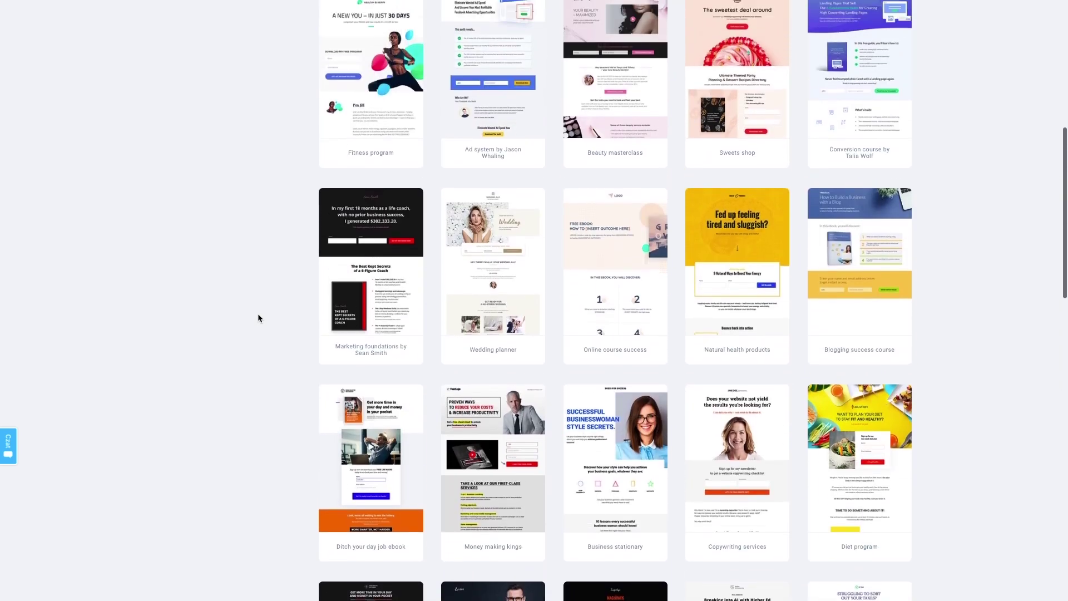
{"action": "scroll", "coordinate": [258, 316], "scroll_direction": "up", "scroll_amount": 1}
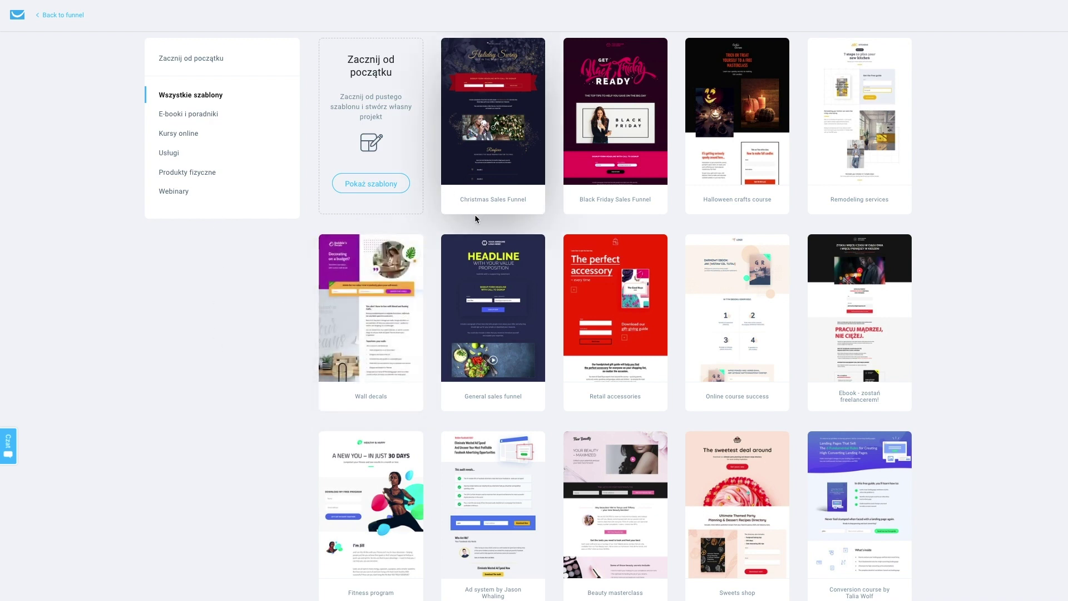
{"action": "scroll", "coordinate": [372, 445], "scroll_direction": "down", "scroll_amount": 1}
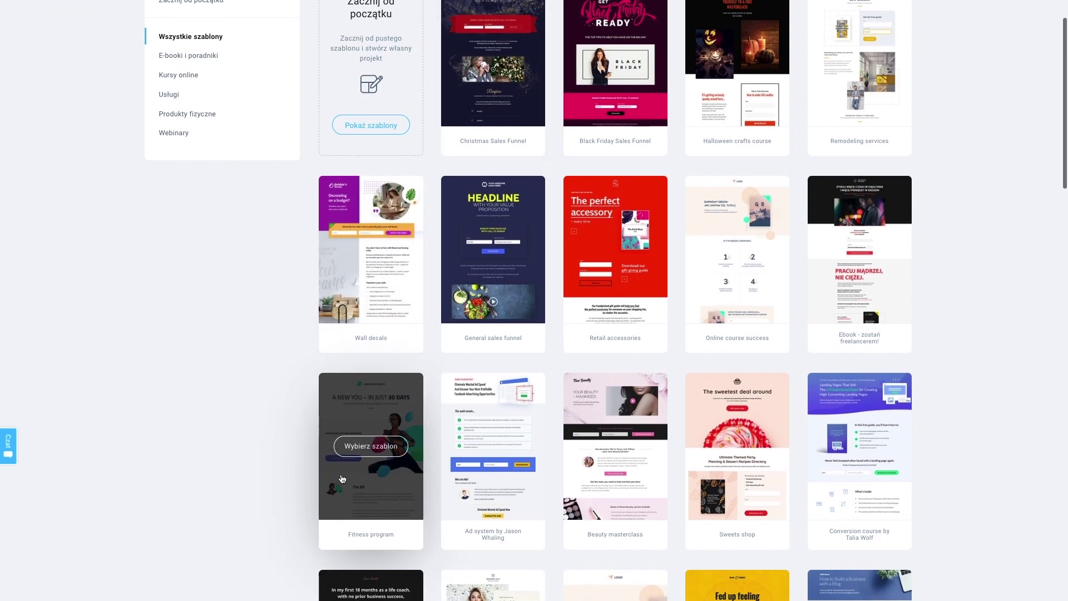
{"action": "left_click", "coordinate": [375, 447]}
Name the sign-up page "Pobierz plan treningowy za darmo" and use the template.
{"action": "type", "text": "PObie"}
{"action": "key", "text": "BackSpace"}
{"action": "key", "text": "BackSpace"}
{"action": "key", "text": "BackSpace"}
{"action": "key", "text": "BackSpace"}
{"action": "type", "text": "obierz la"}
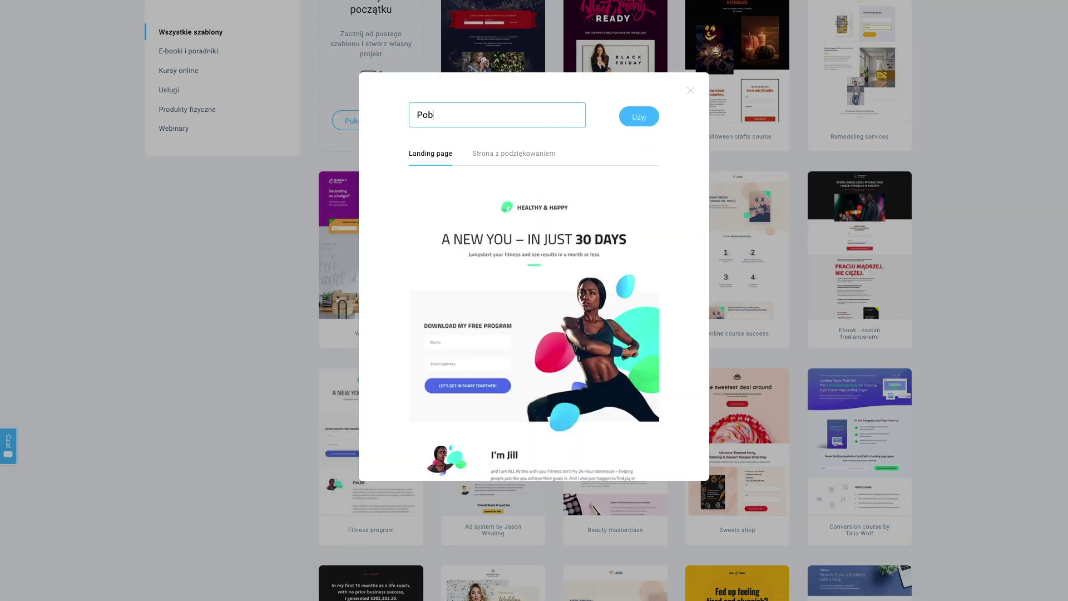
{"action": "key", "text": "BackSpace"}
{"action": "key", "text": "BackSpace"}
{"action": "type", "text": "plan tere"}
{"action": "key", "text": "BackSpace"}
{"action": "key", "text": "BackSpace"}
{"action": "key", "text": "BackSpace"}
{"action": "type", "text": "reningowy za darmo"}
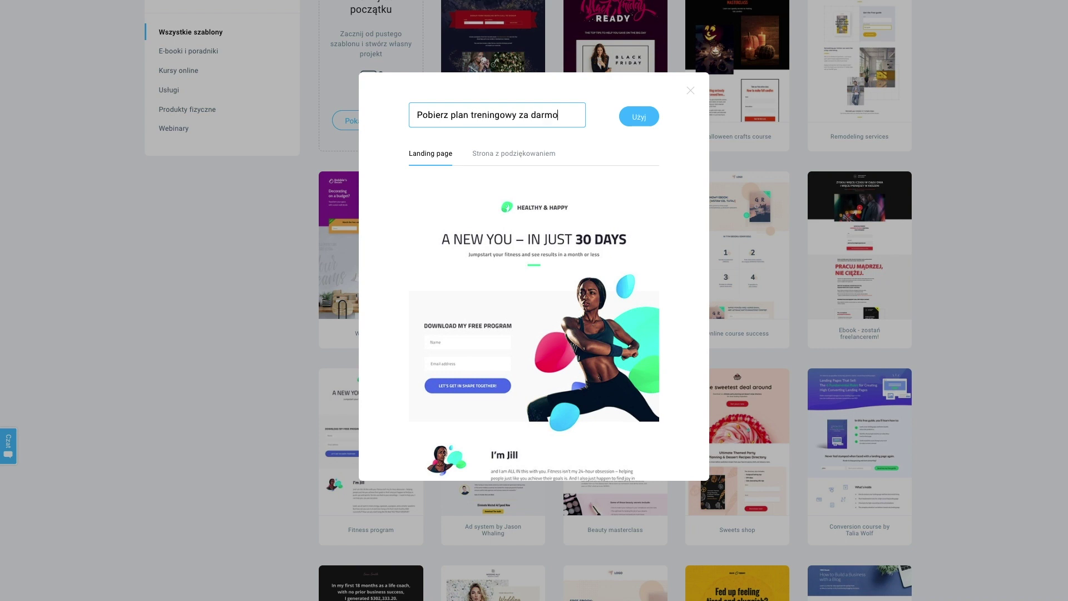
{"action": "left_click", "coordinate": [640, 118]}
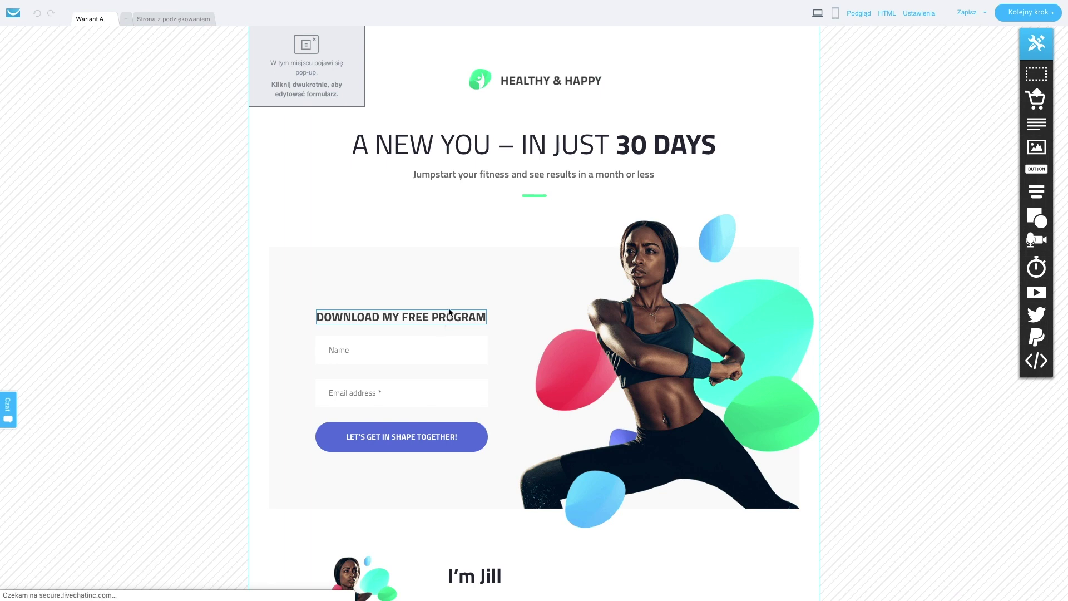
Examine the landing page template's sections from the sign-up form down to the numbered benefits.
{"action": "scroll", "coordinate": [449, 311], "scroll_direction": "down", "scroll_amount": 3}
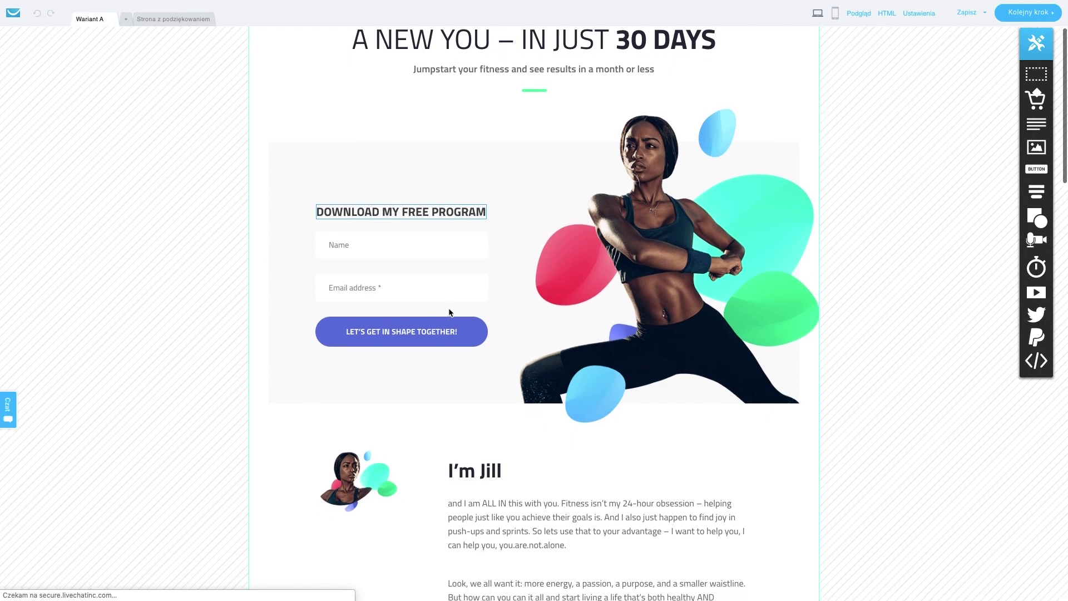
{"action": "scroll", "coordinate": [449, 312], "scroll_direction": "down", "scroll_amount": 4}
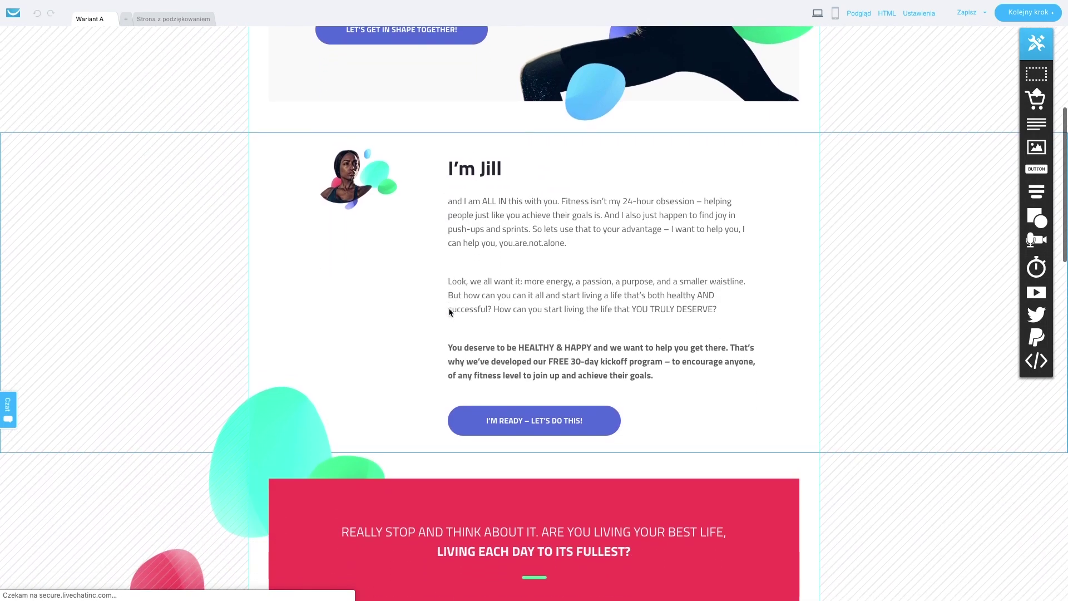
{"action": "scroll", "coordinate": [449, 312], "scroll_direction": "down", "scroll_amount": 5}
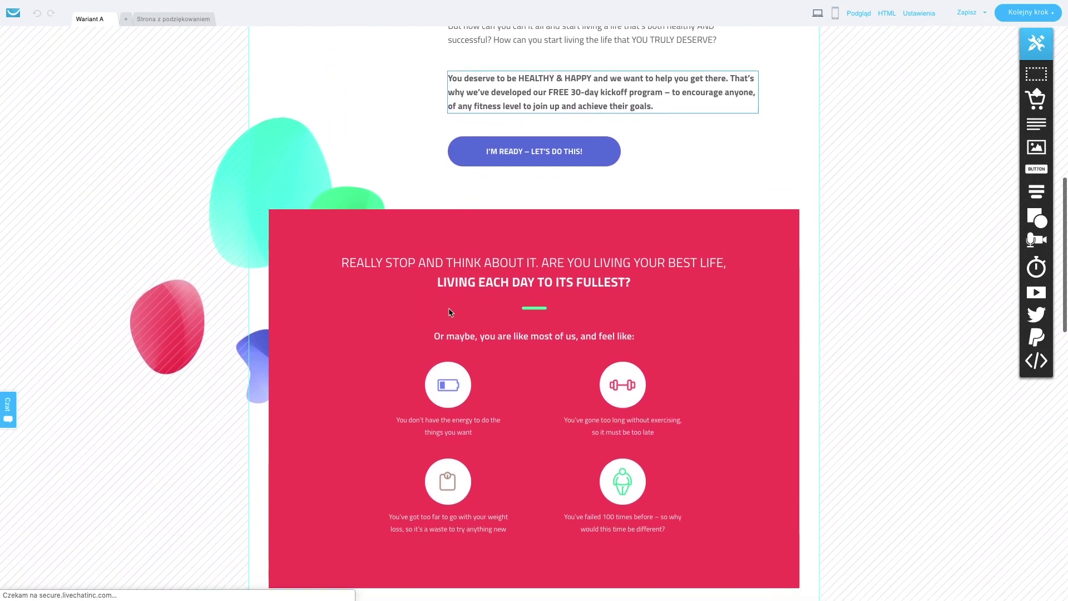
{"action": "scroll", "coordinate": [449, 312], "scroll_direction": "down", "scroll_amount": 4}
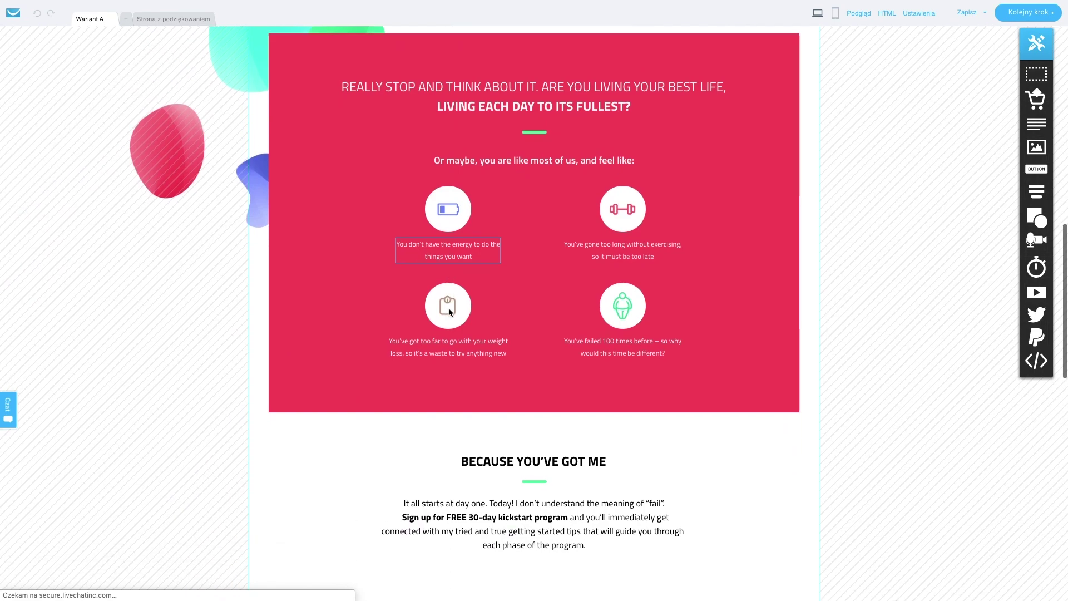
{"action": "scroll", "coordinate": [449, 312], "scroll_direction": "down", "scroll_amount": 4}
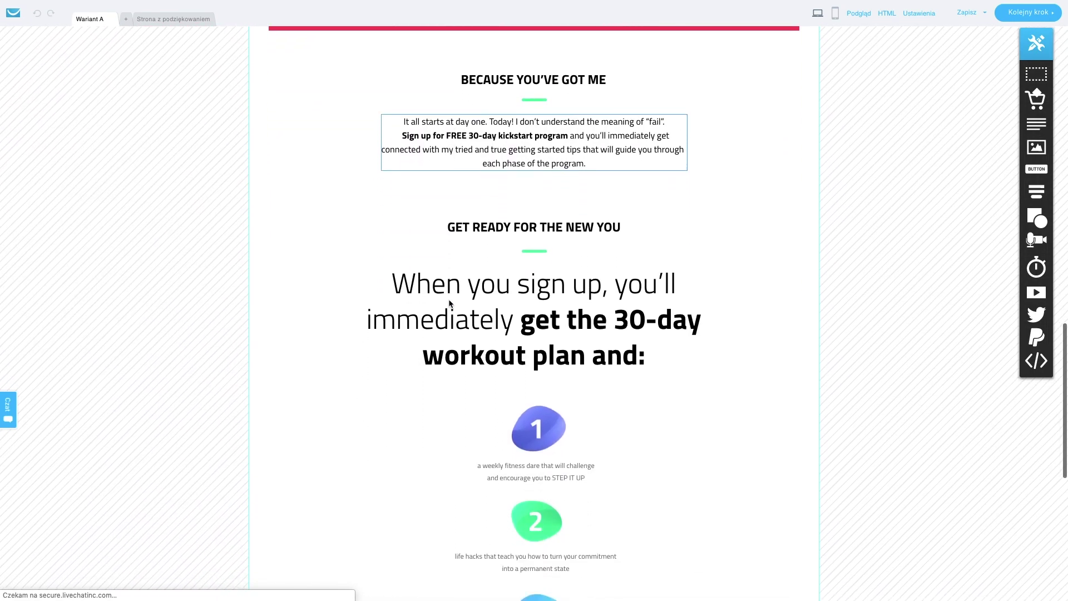
{"action": "scroll", "coordinate": [449, 302], "scroll_direction": "up", "scroll_amount": 15}
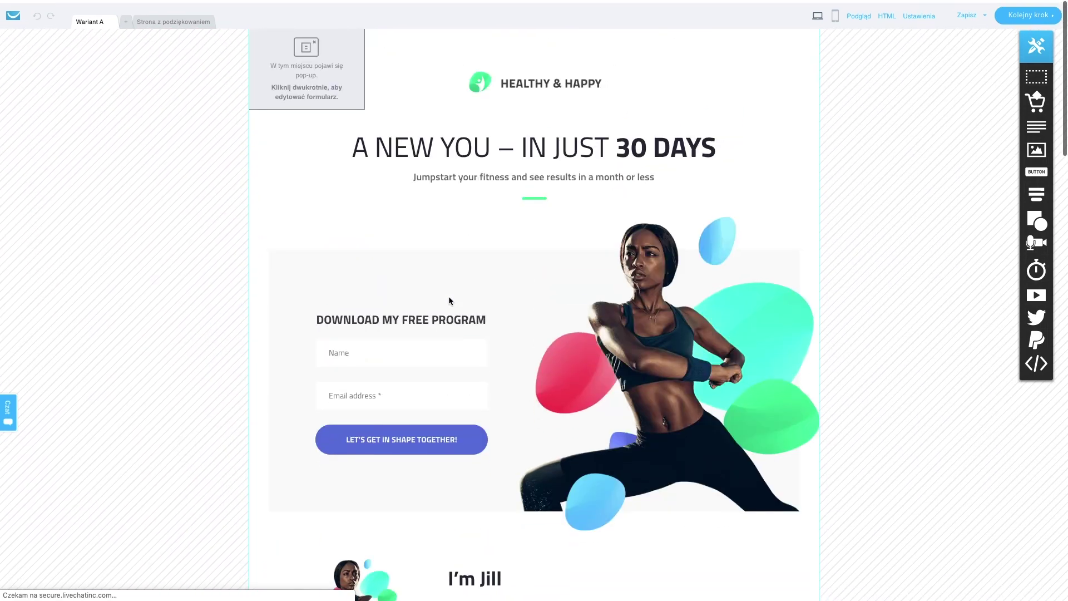
Inspect the editable "DOWNLOAD MY FREE PROGRAM" heading and the sign-up form's field options, then close the field selection.
{"action": "left_click", "coordinate": [433, 318]}
{"action": "double_click", "coordinate": [433, 317]}
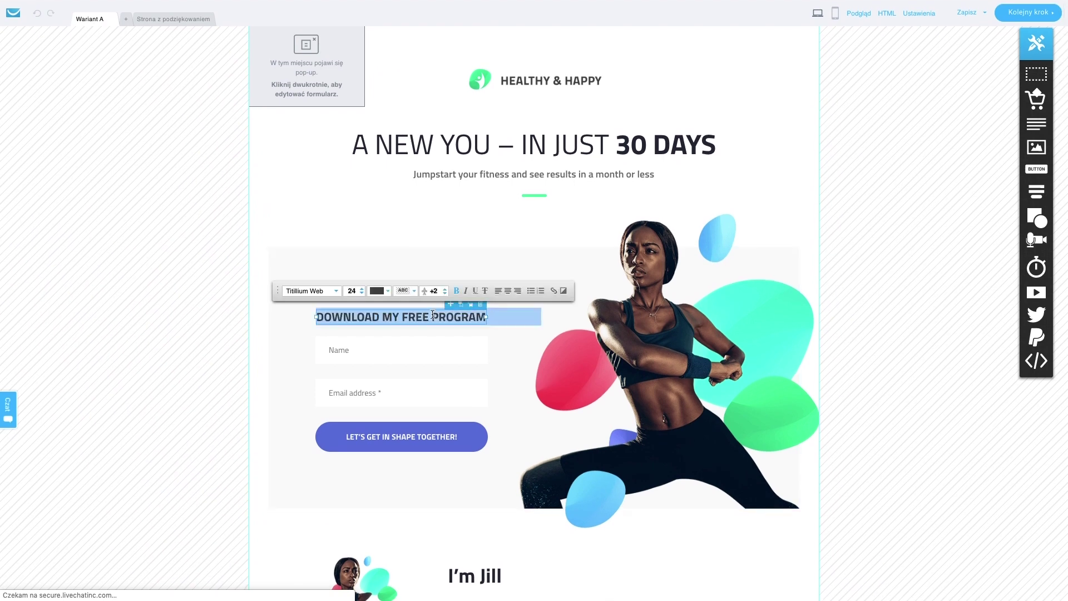
{"action": "left_click", "coordinate": [360, 211]}
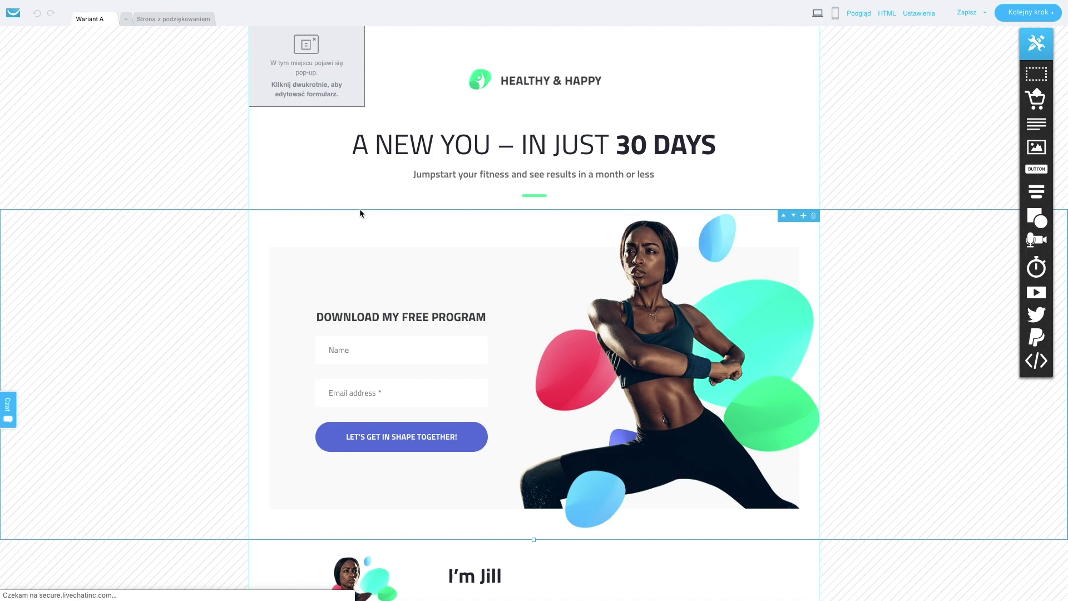
{"action": "left_click", "coordinate": [420, 368]}
{"action": "left_click", "coordinate": [334, 318]}
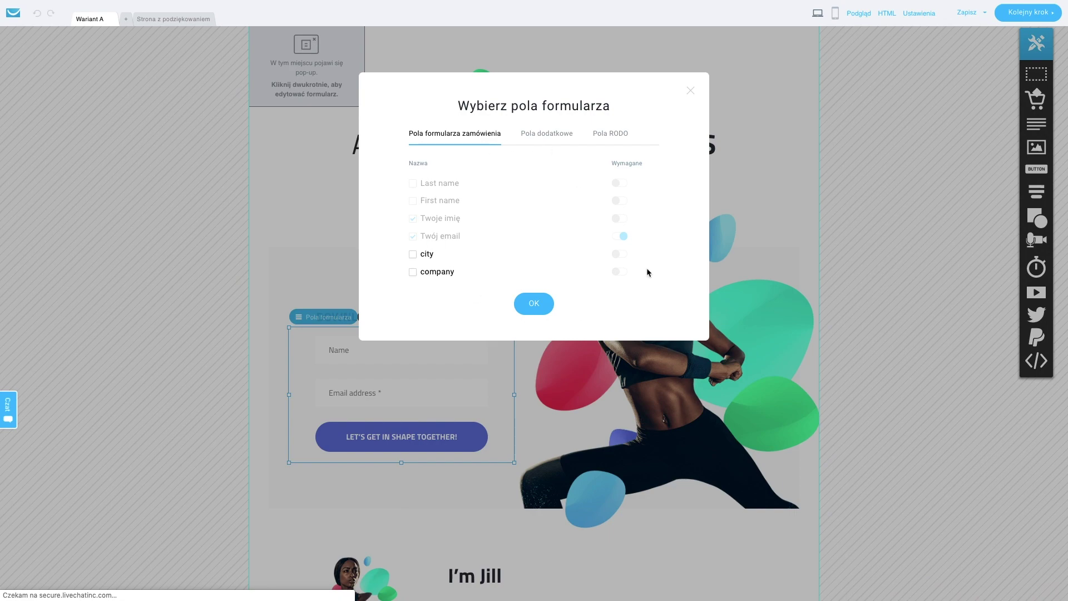
{"action": "left_click", "coordinate": [690, 90]}
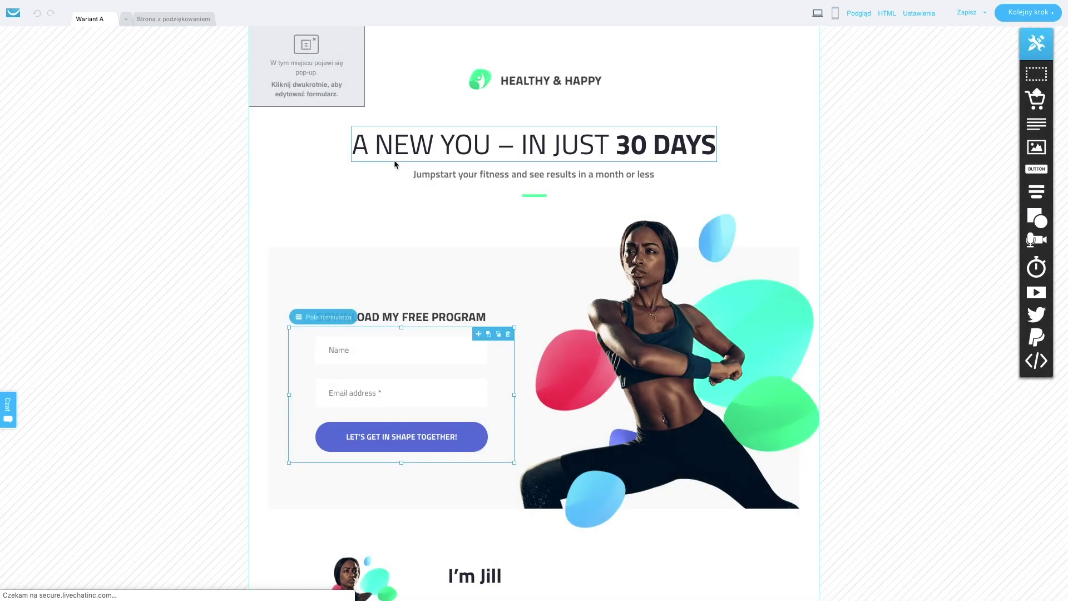
Open the exit pop-up for editing, check its display and background graphic settings, and close the editor.
{"action": "left_click", "coordinate": [366, 40]}
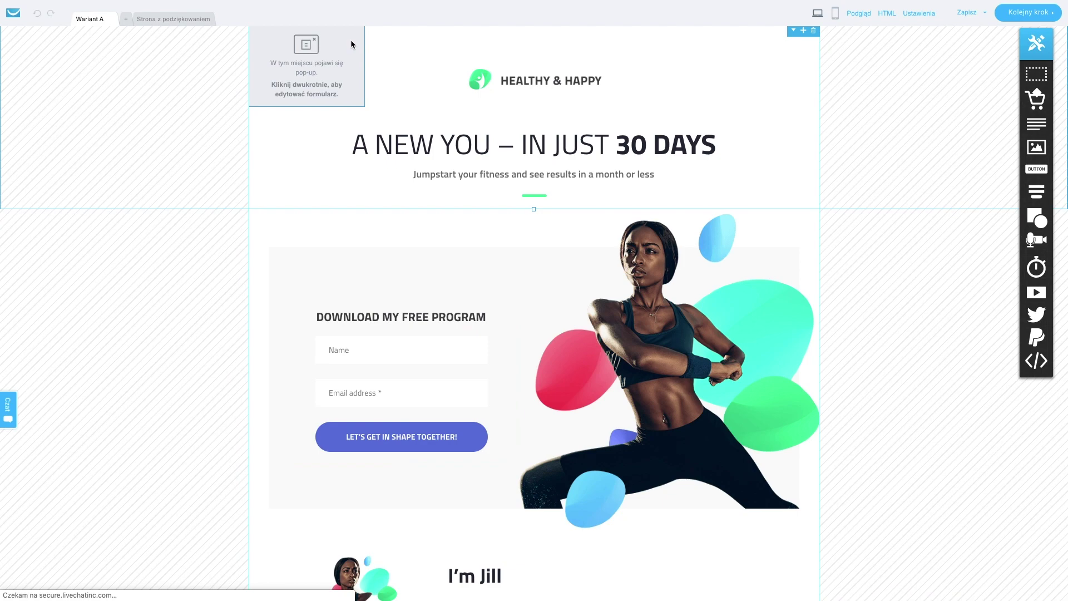
{"action": "double_click", "coordinate": [351, 44]}
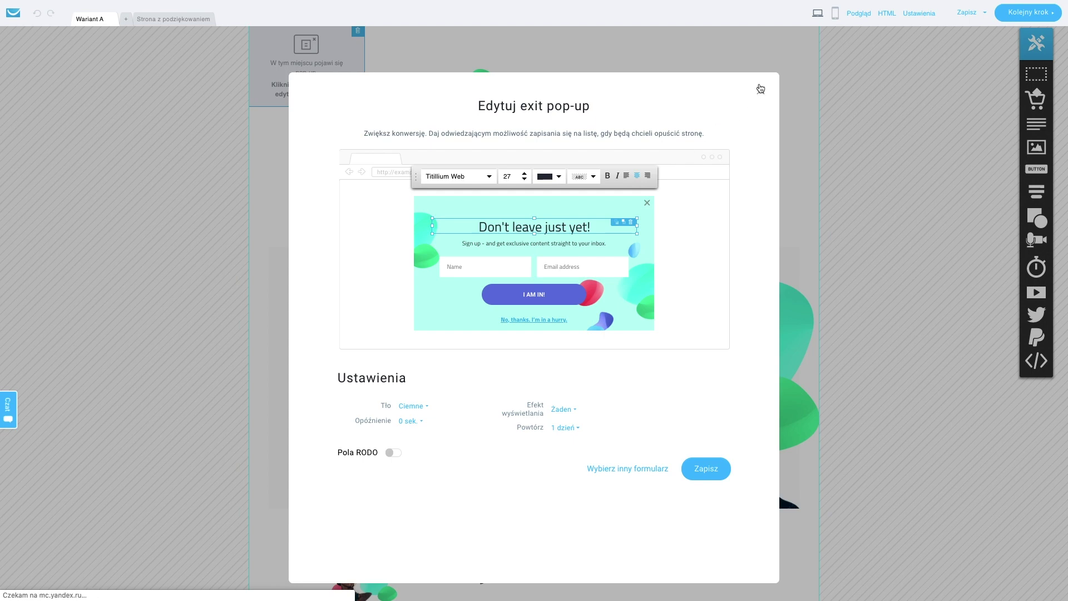
{"action": "left_click", "coordinate": [631, 299]}
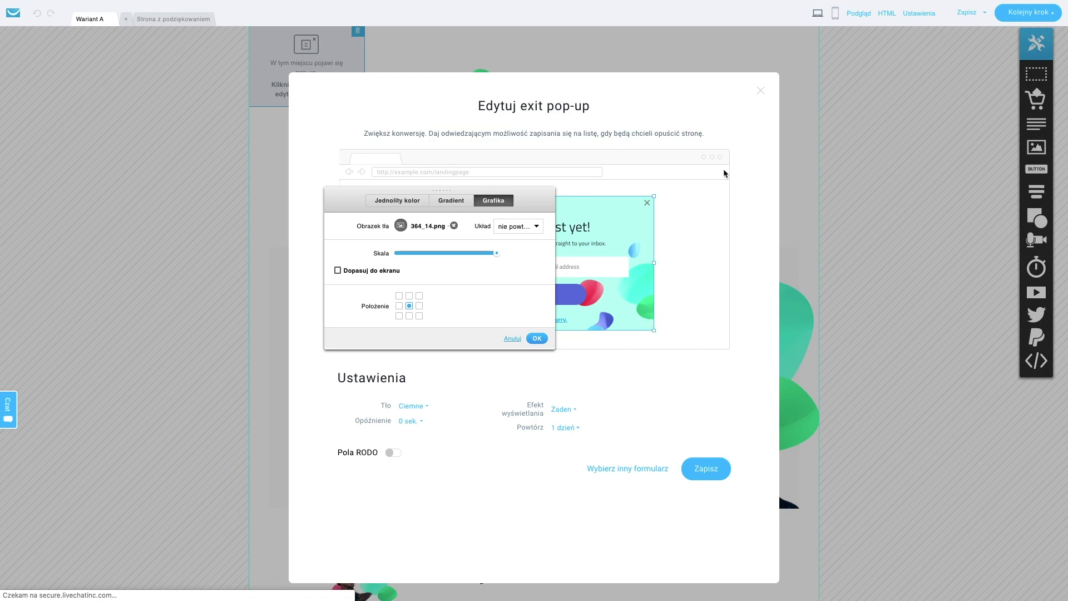
{"action": "left_click", "coordinate": [760, 90]}
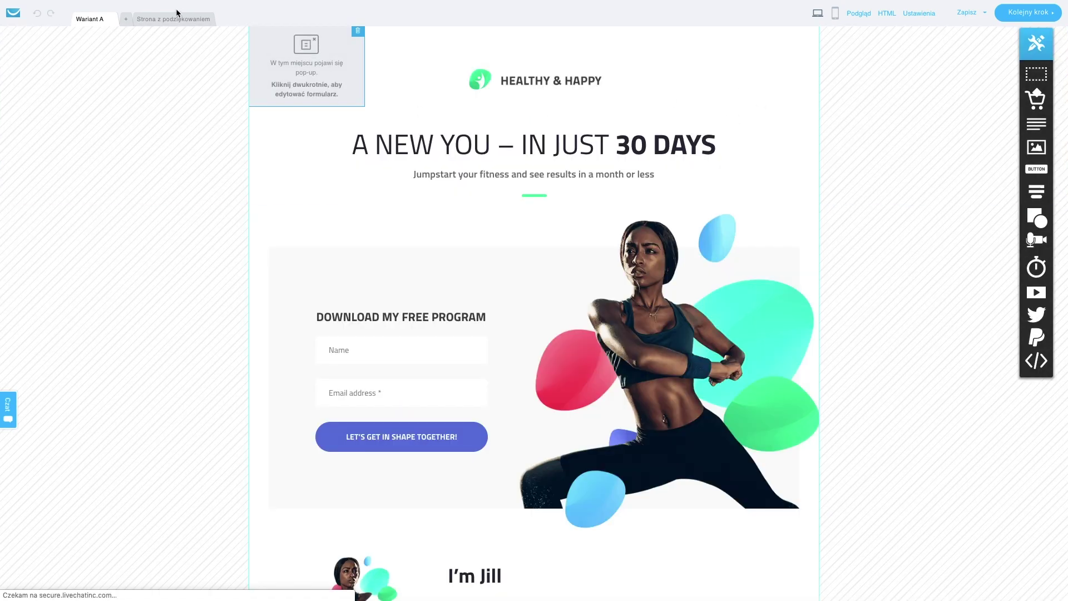
Examine the thank-you page (Strona z podziękowaniem), including its content box, logo image and section background options.
{"action": "left_click", "coordinate": [166, 22]}
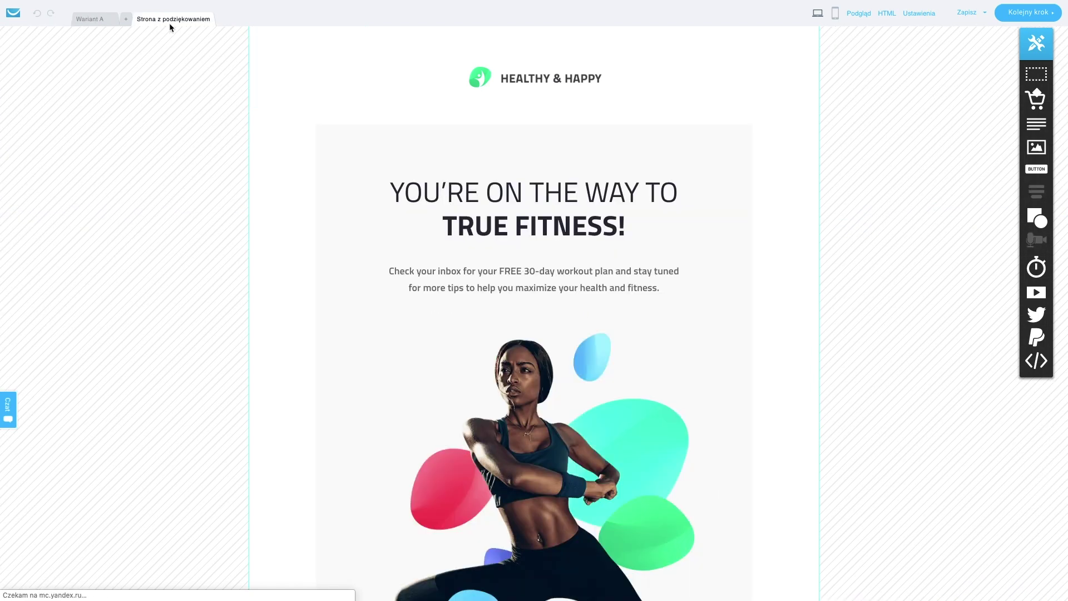
{"action": "scroll", "coordinate": [285, 201], "scroll_direction": "down", "scroll_amount": 2}
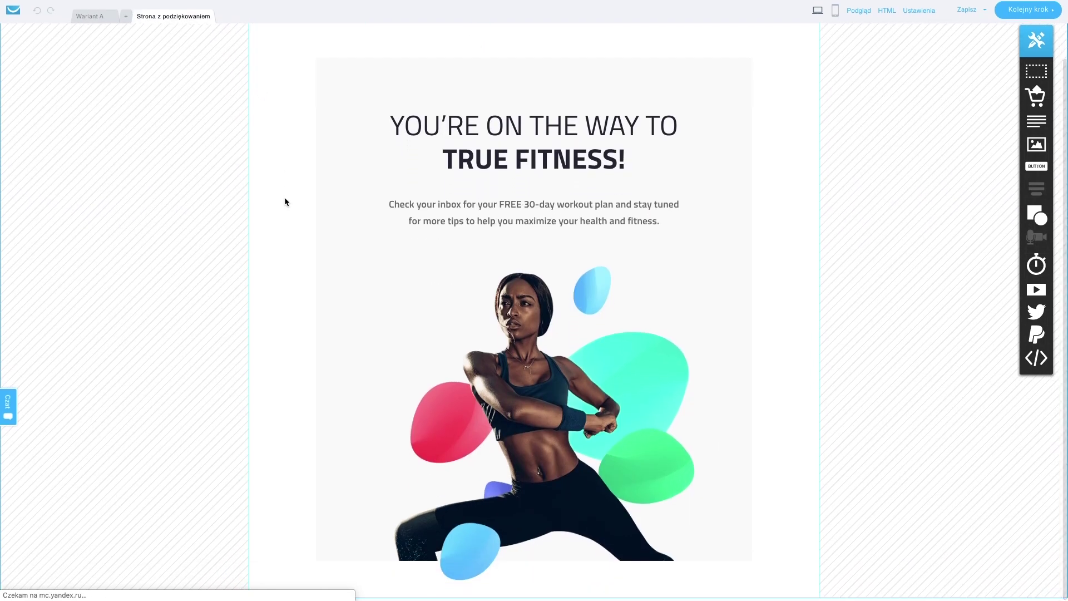
{"action": "scroll", "coordinate": [285, 202], "scroll_direction": "up", "scroll_amount": 2}
{"action": "left_click", "coordinate": [454, 146]}
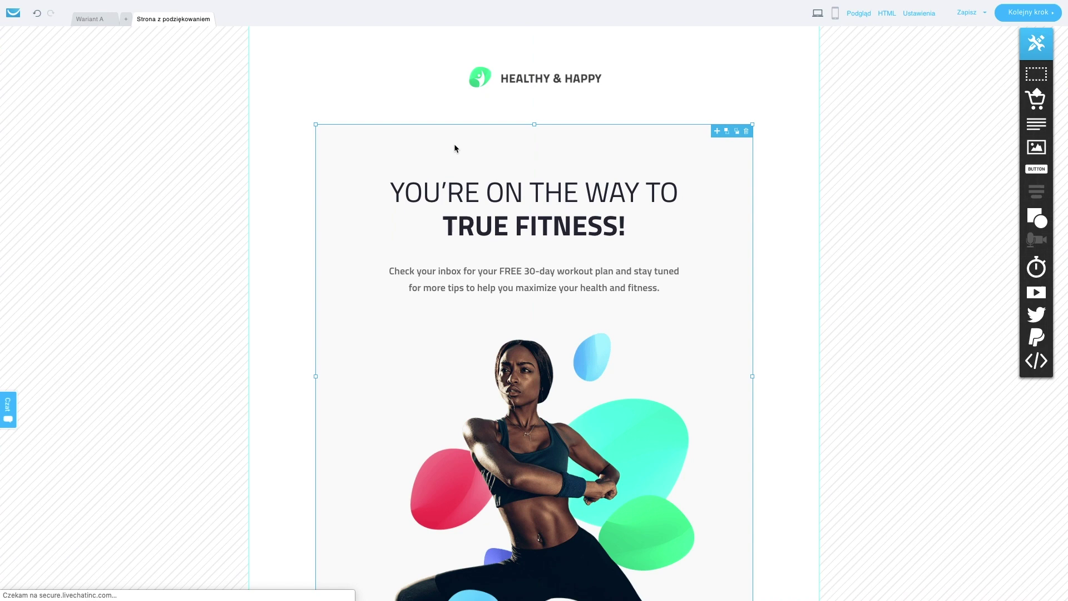
{"action": "left_click", "coordinate": [472, 83]}
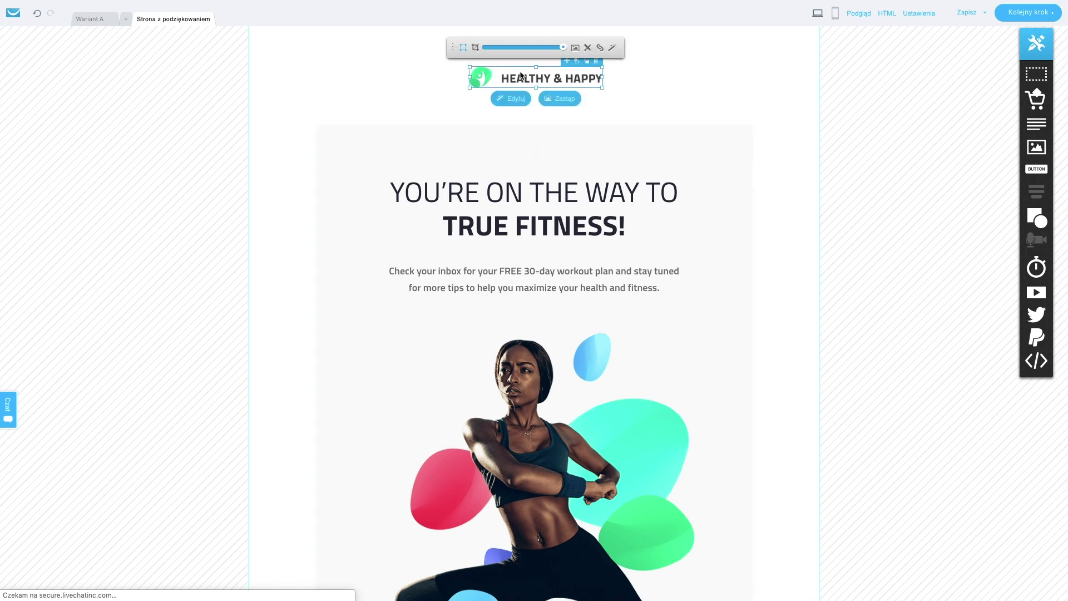
{"action": "left_click", "coordinate": [699, 100]}
{"action": "left_click", "coordinate": [710, 92]}
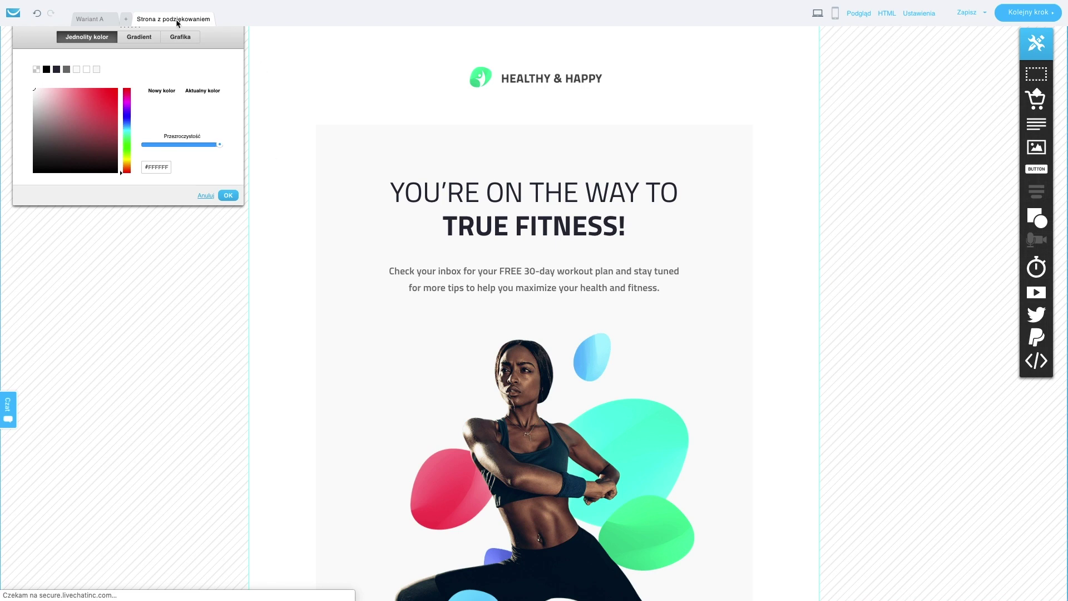
Proceed to the sign-up page settings and enter the SEO description "Pobierz nasz darmowy plan treningowy".
{"action": "left_click", "coordinate": [232, 195]}
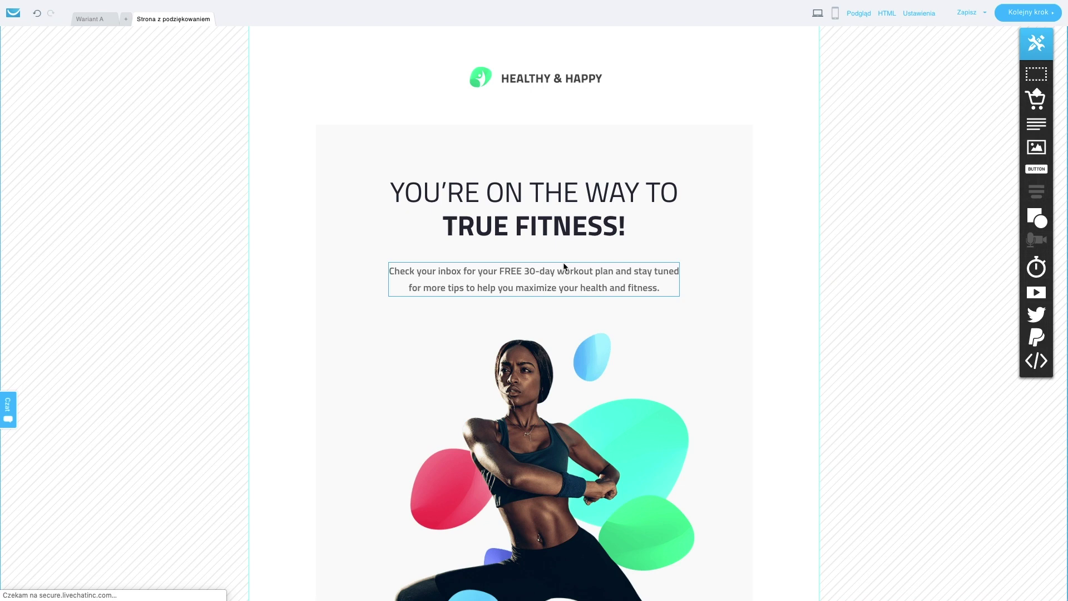
{"action": "left_click", "coordinate": [1028, 14]}
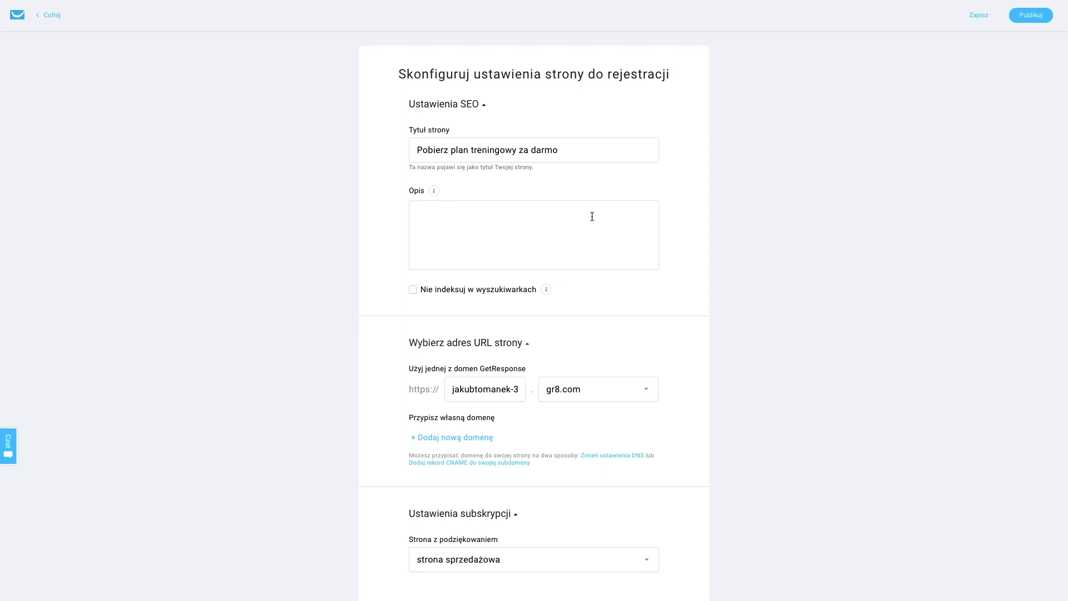
{"action": "left_click", "coordinate": [621, 215]}
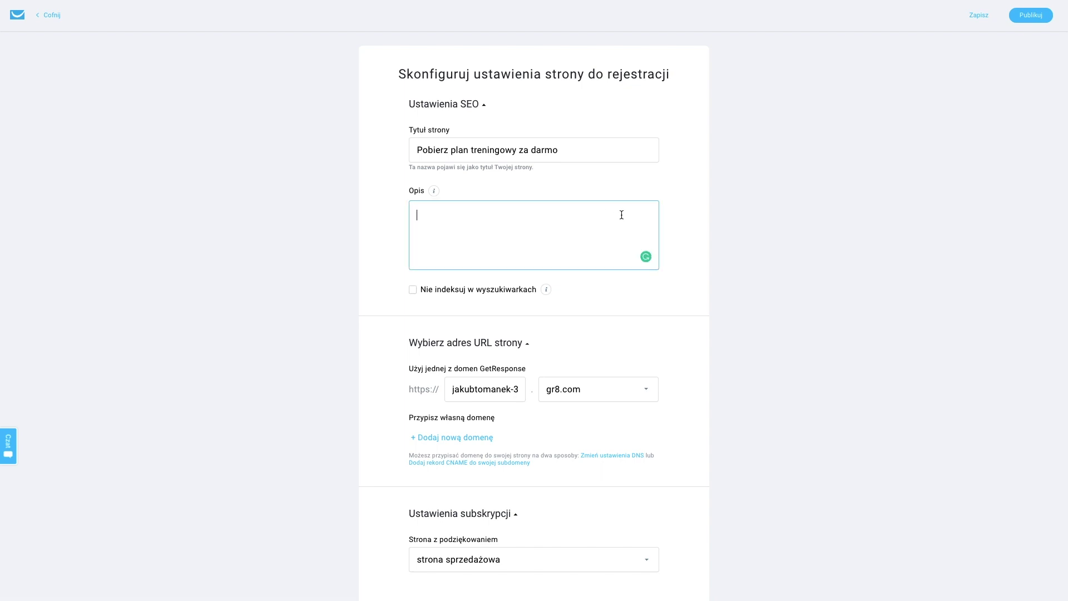
{"action": "type", "text": "Pobierz nasz darmowy plan treningow"}
{"action": "key", "text": "BackSpace"}
{"action": "key", "text": "BackSpace"}
{"action": "type", "text": "l"}
{"action": "key", "text": "BackSpace"}
{"action": "type", "text": "owy"}
Set the sign-up page's GetResponse subdomain to "demo-fitness".
{"action": "scroll", "coordinate": [732, 359], "scroll_direction": "down", "scroll_amount": 2}
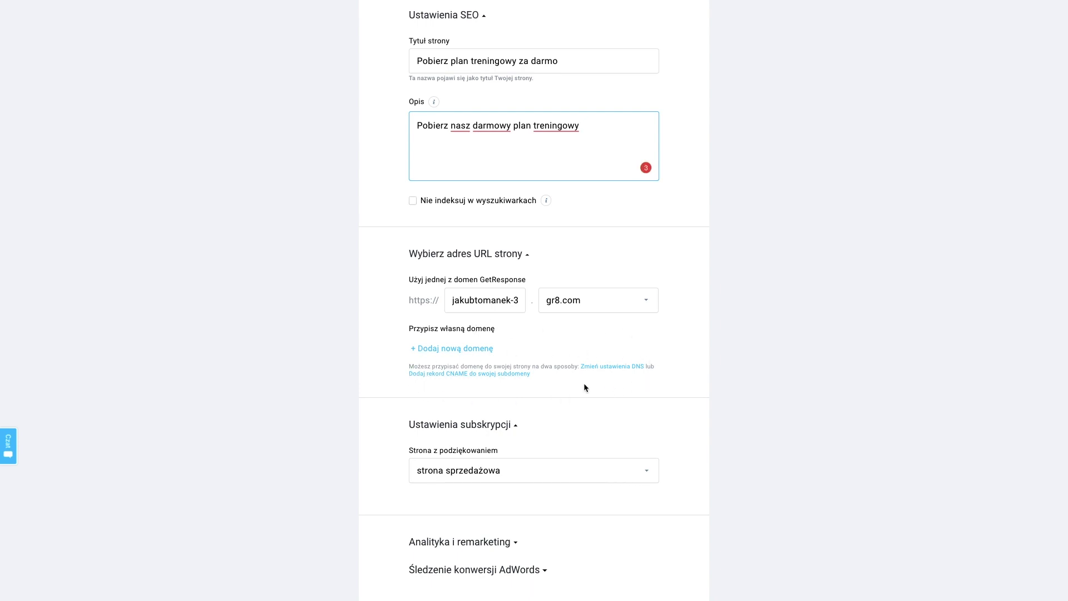
{"action": "left_click", "coordinate": [511, 301]}
{"action": "key", "text": "ctrl+a"}
{"action": "type", "text": "domea"}
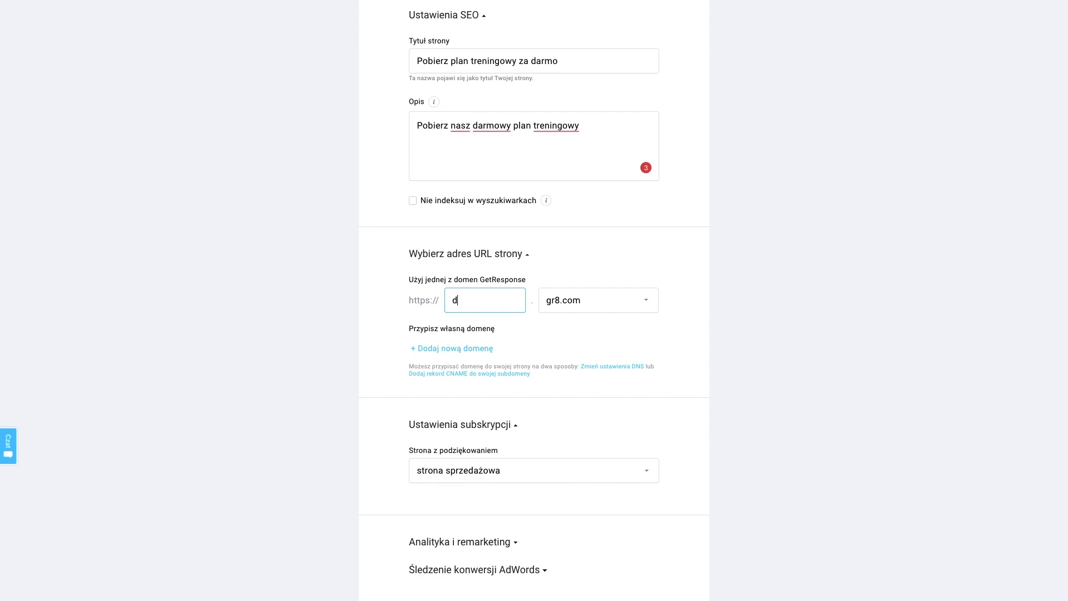
{"action": "key", "text": "BackSpace"}
{"action": "key", "text": "BackSpace"}
{"action": "key", "text": "BackSpace"}
{"action": "key", "text": "BackSpace"}
{"action": "type", "text": "emo-fitness"}
Inspect the form for adding a custom domain and close it without adding one.
{"action": "scroll", "coordinate": [790, 383], "scroll_direction": "down", "scroll_amount": 1}
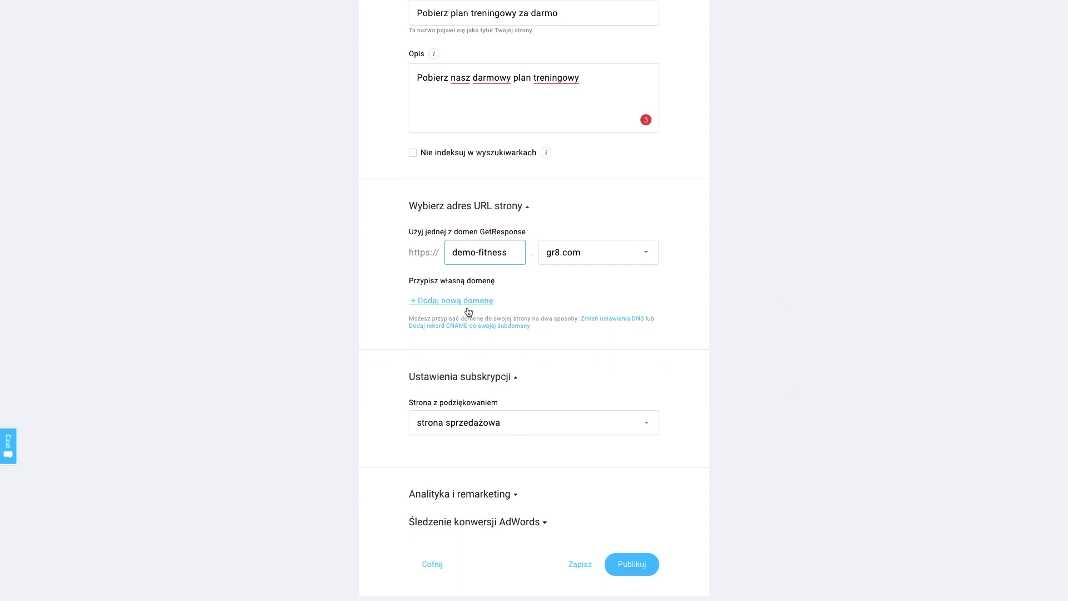
{"action": "left_click", "coordinate": [468, 304]}
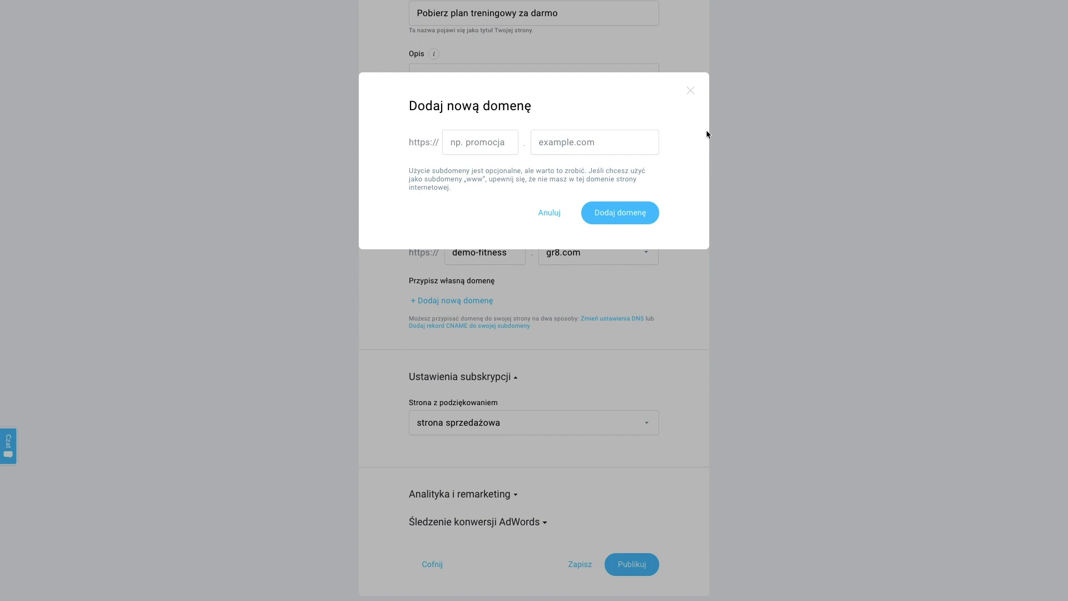
{"action": "left_click", "coordinate": [691, 95]}
Set the thank-you page option to "Domyślna strona z podziękowaniem" and publish the sign-up page.
{"action": "scroll", "coordinate": [546, 372], "scroll_direction": "down", "scroll_amount": 1}
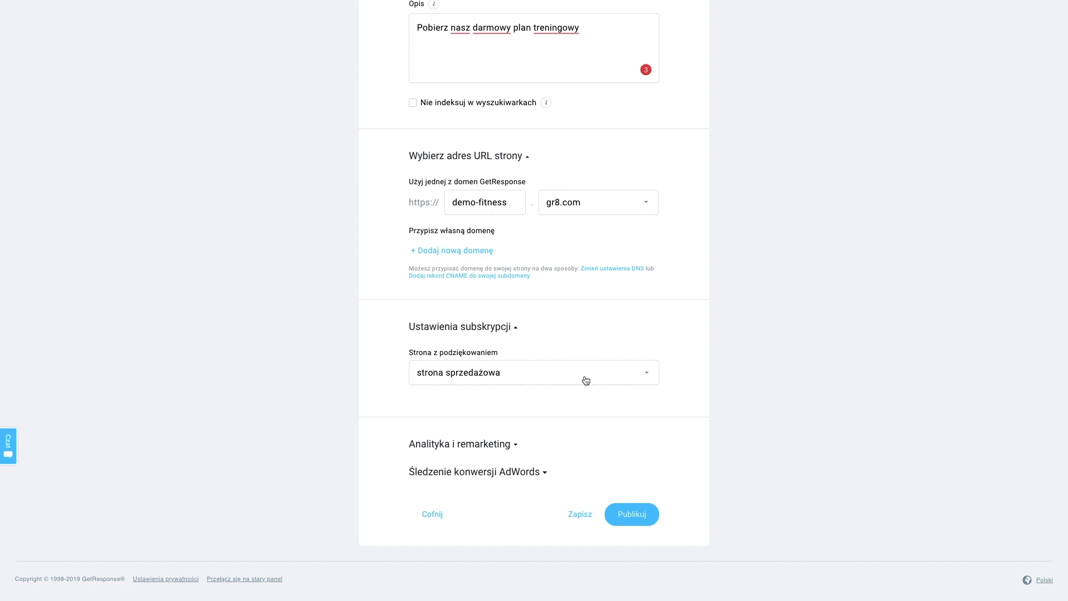
{"action": "left_click", "coordinate": [586, 380]}
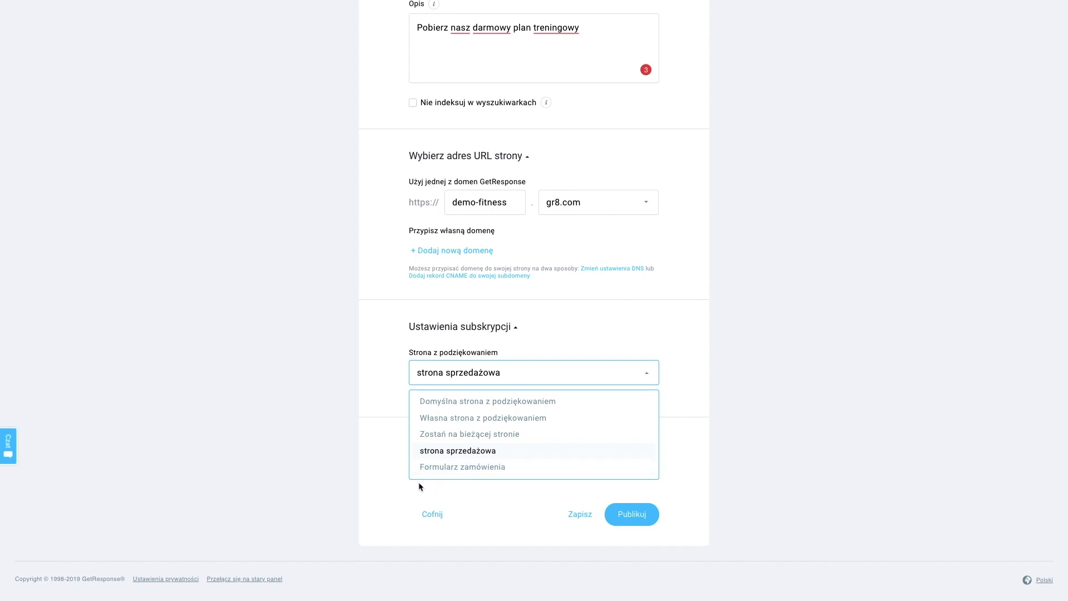
{"action": "left_click", "coordinate": [462, 402]}
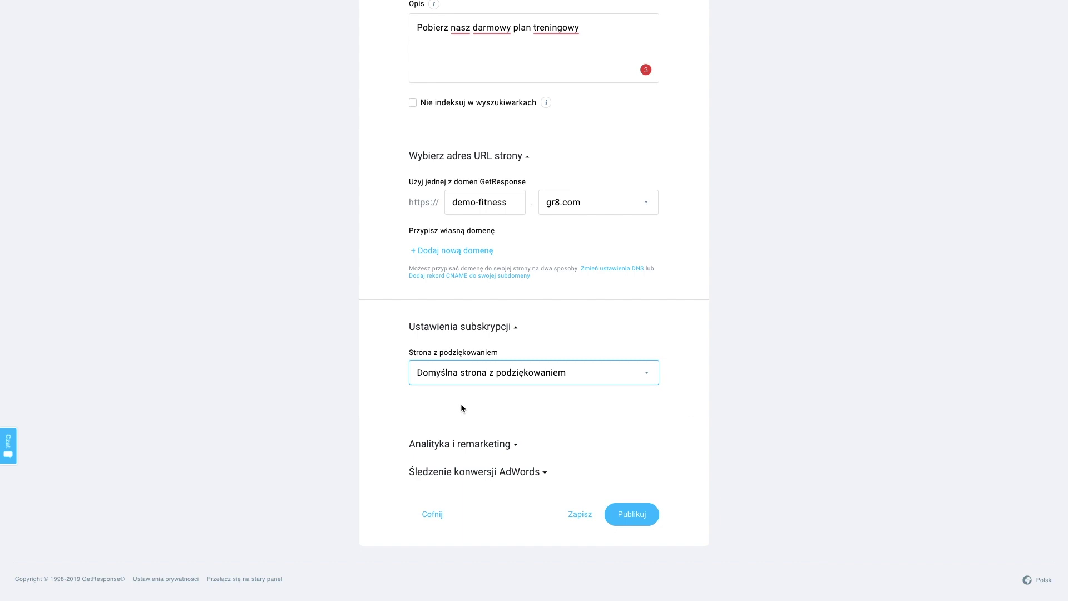
{"action": "left_click", "coordinate": [630, 514]}
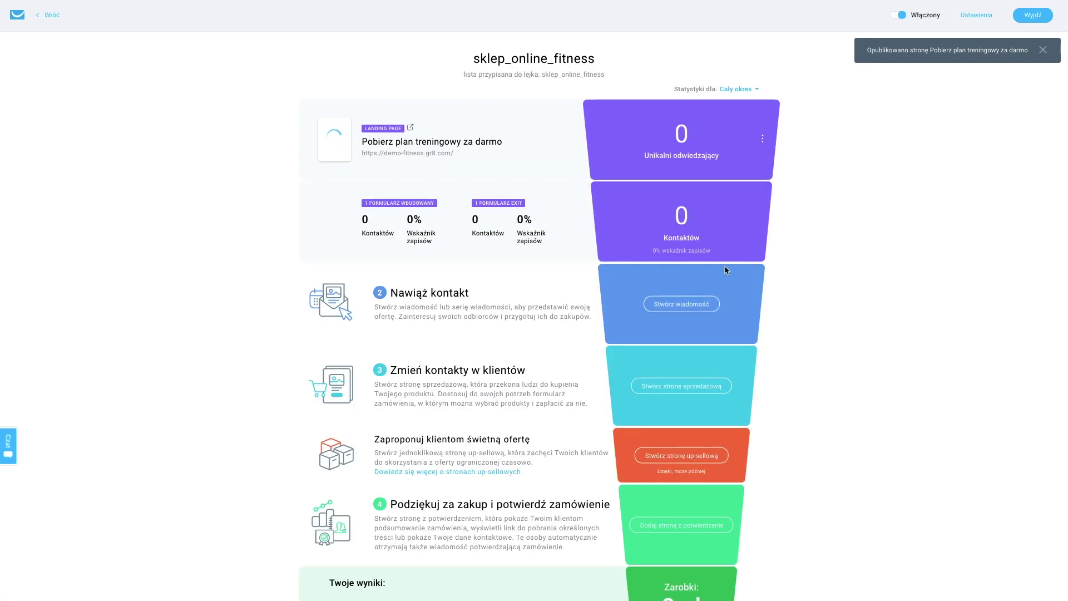
Create the funnel's contact message named "Dzięki za zapis" with the subject "Witaj na kursie" and continue to template selection.
{"action": "scroll", "coordinate": [725, 271], "scroll_direction": "down", "scroll_amount": 2}
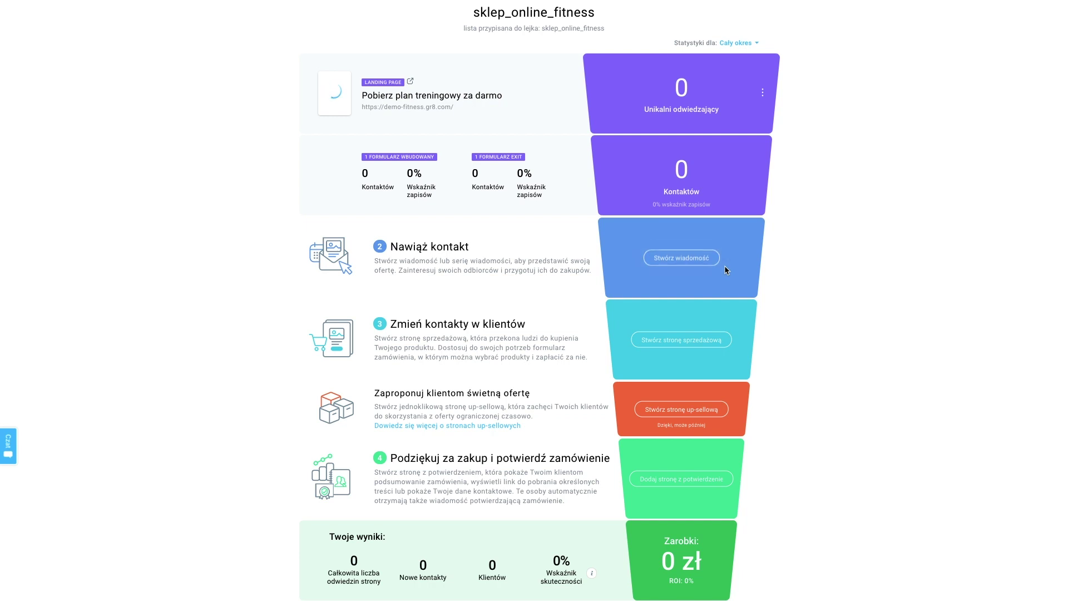
{"action": "left_click", "coordinate": [693, 258]}
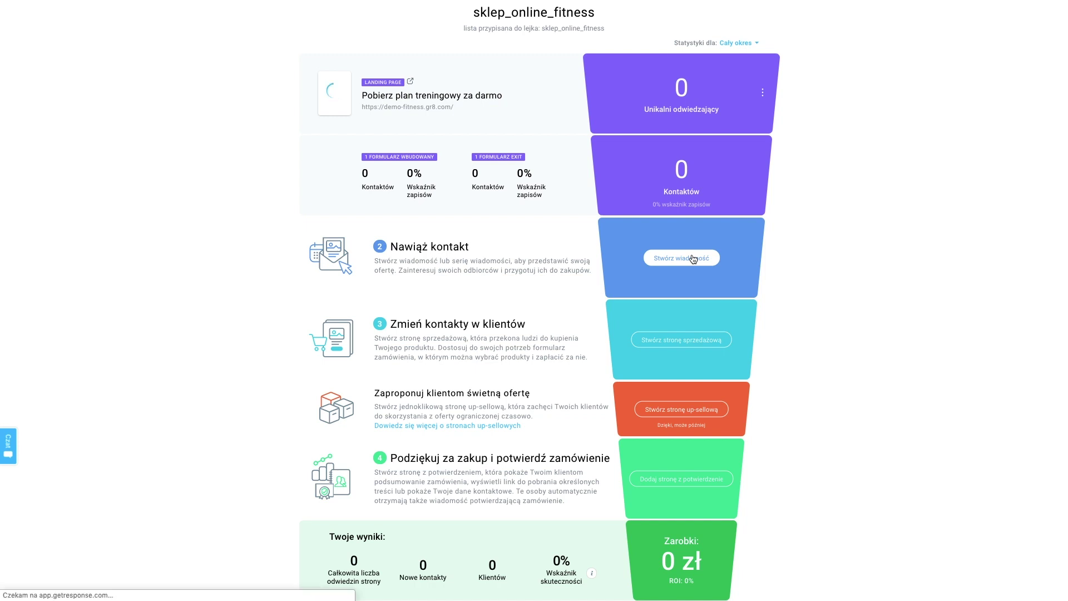
{"action": "left_click", "coordinate": [494, 138]}
{"action": "type", "text": "Dzięki za zapis"}
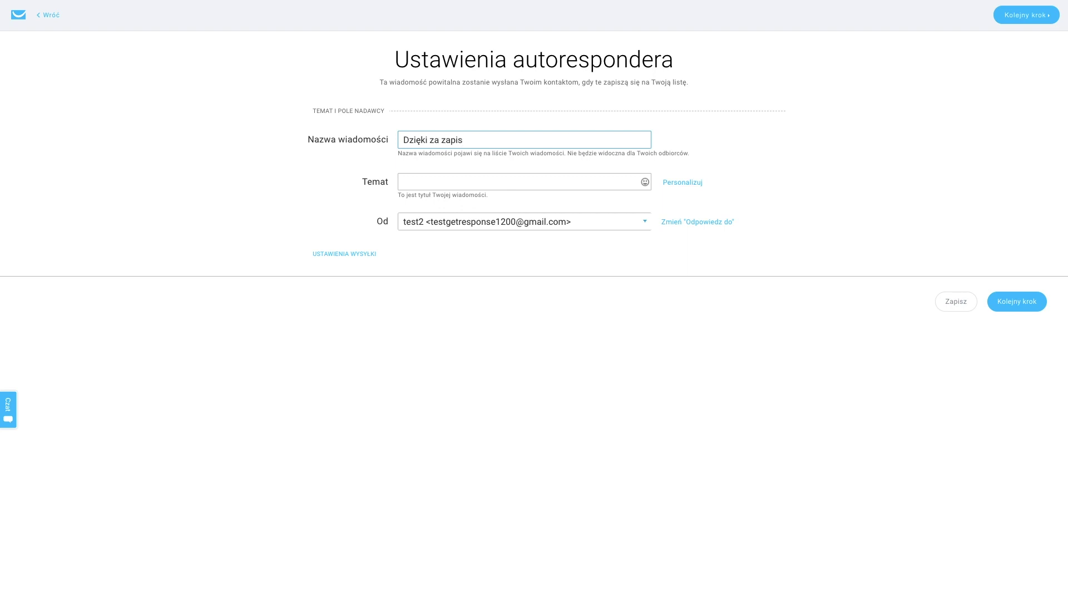
{"action": "left_click", "coordinate": [404, 182]}
{"action": "type", "text": "Witaj na kursie"}
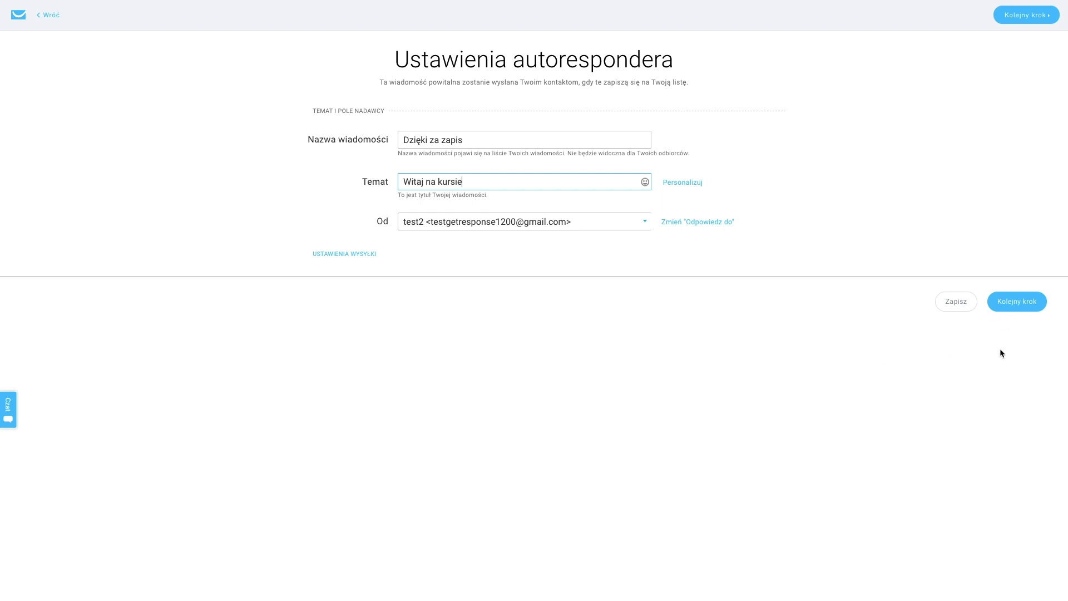
{"action": "left_click", "coordinate": [1028, 301]}
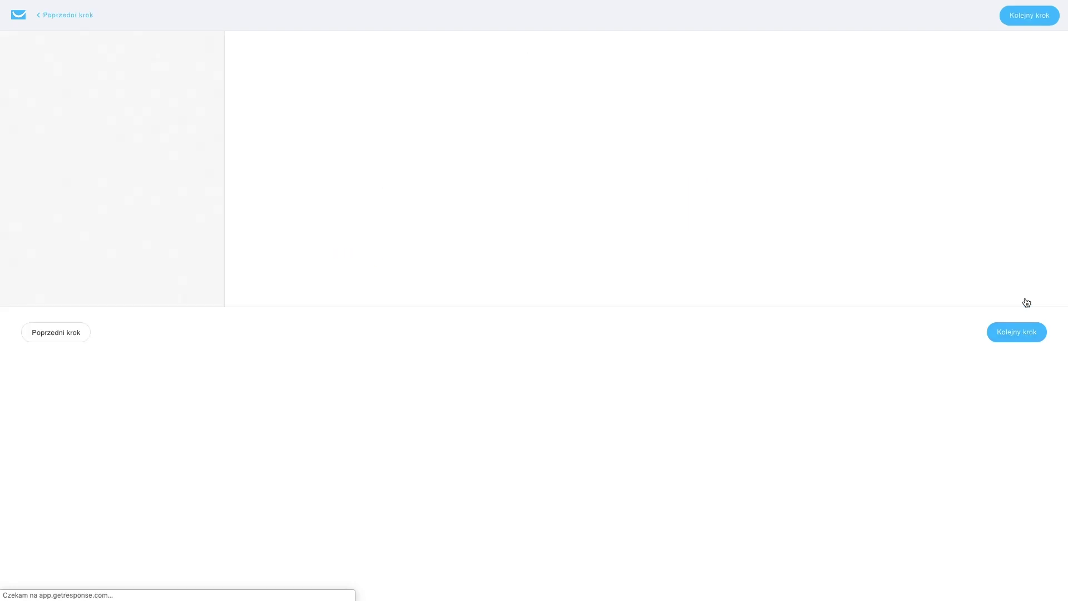
Use the "Fitness program" message template and replace its banner heading with "Zachęcamy do lektury naszego darmowego pliku".
{"action": "mouse_move", "coordinate": [858, 302]}
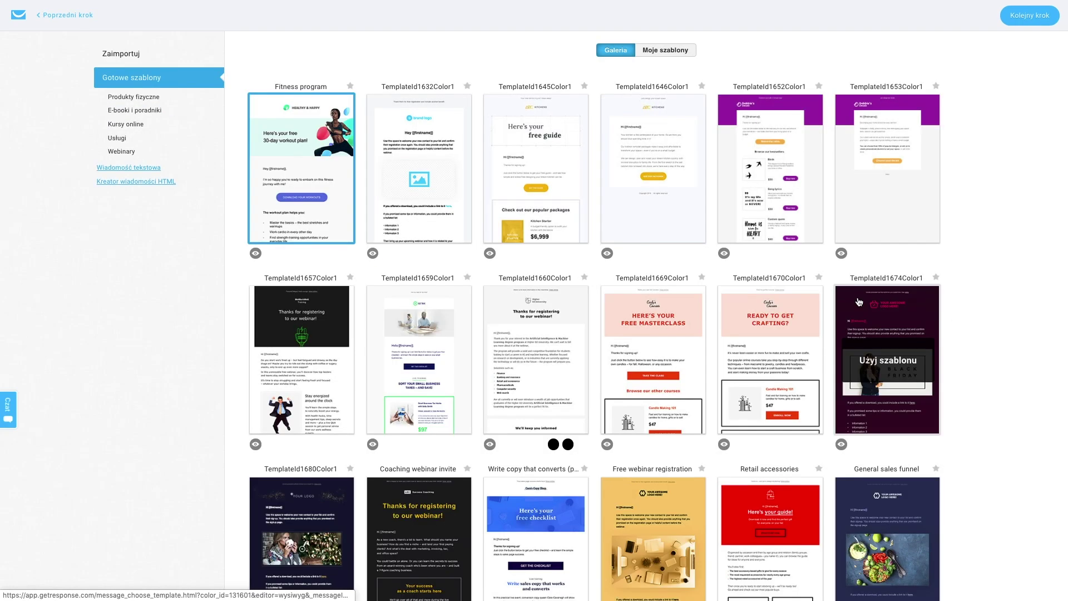
{"action": "left_click", "coordinate": [305, 170]}
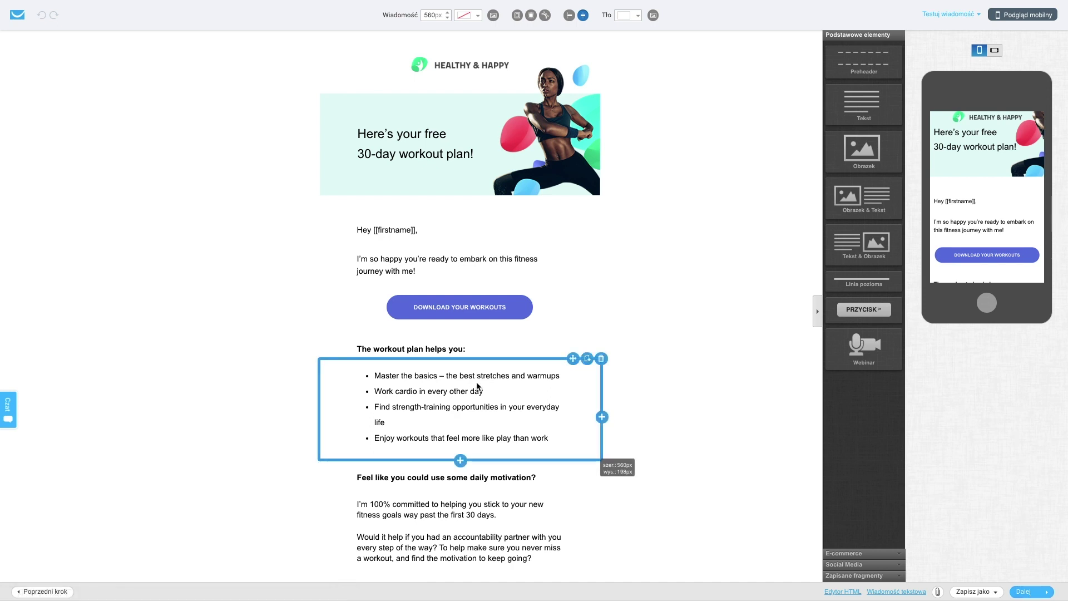
{"action": "double_click", "coordinate": [400, 136]}
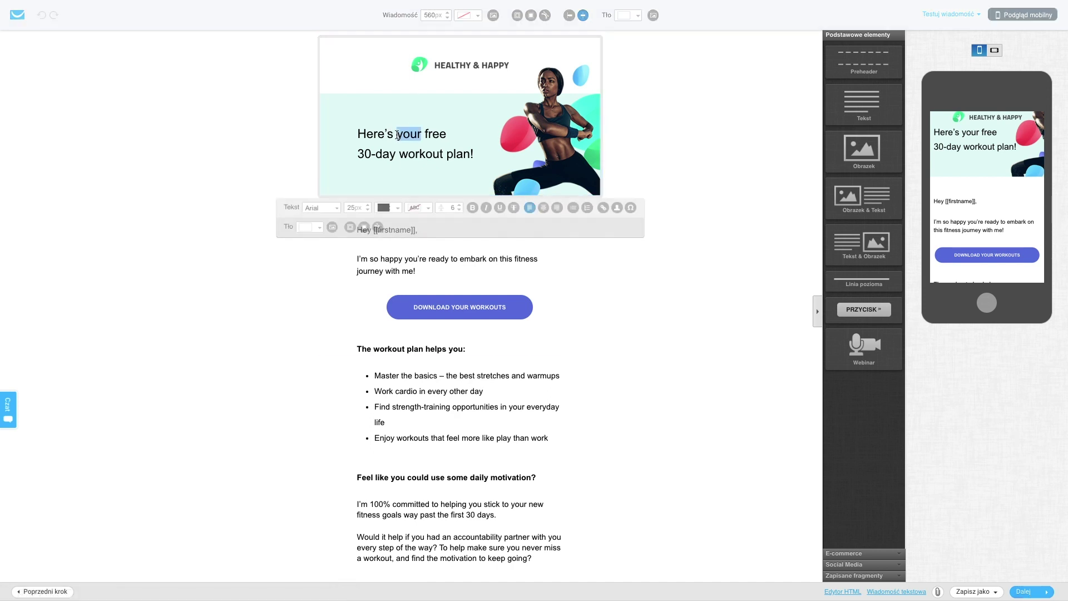
{"action": "left_click", "coordinate": [357, 133]}
{"action": "left_click_drag", "start_coordinate": [358, 134], "coordinate": [484, 158]}
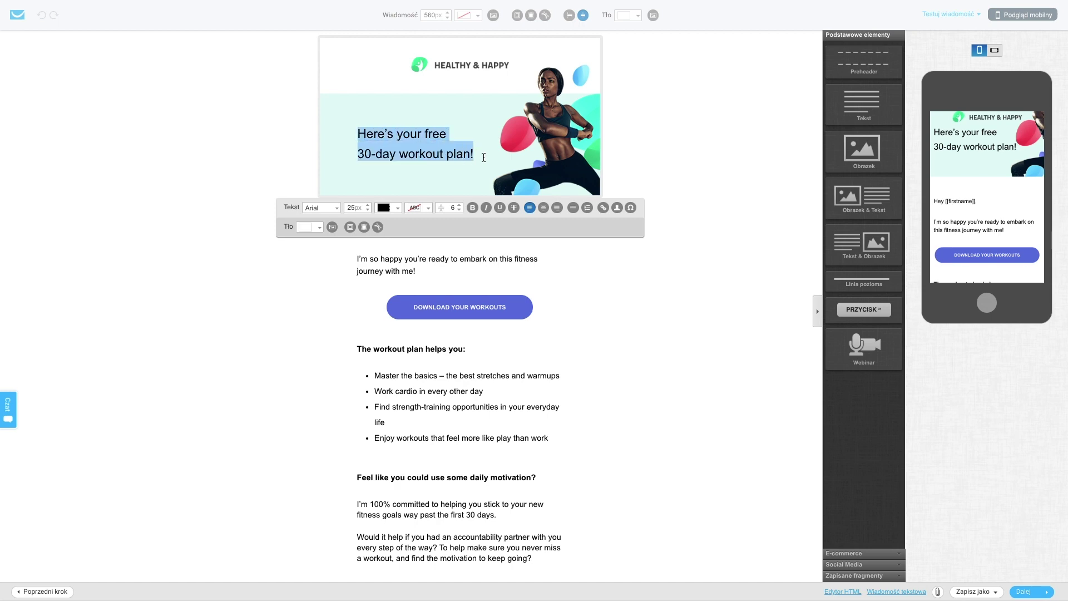
{"action": "type", "text": "Zachęcamy d"}
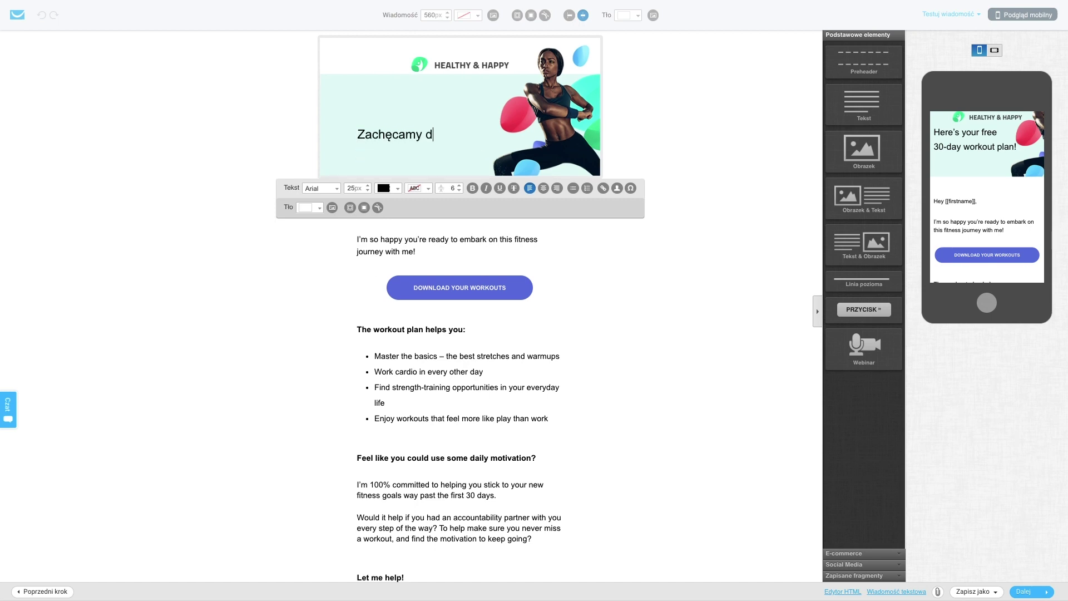
{"action": "type", "text": "o lektury naszego d"}
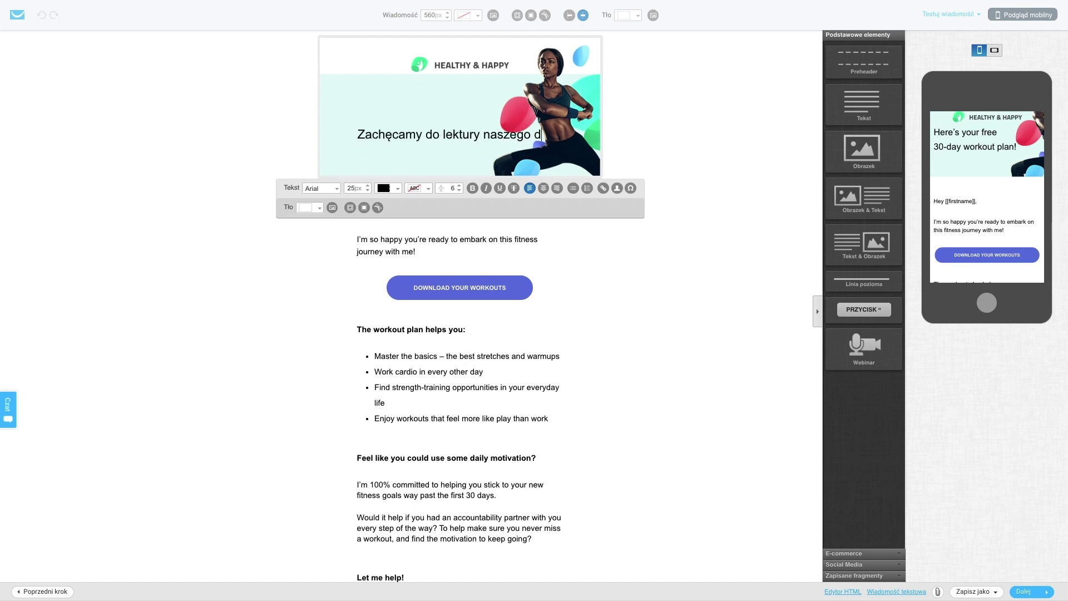
{"action": "type", "text": "armowego plik"}
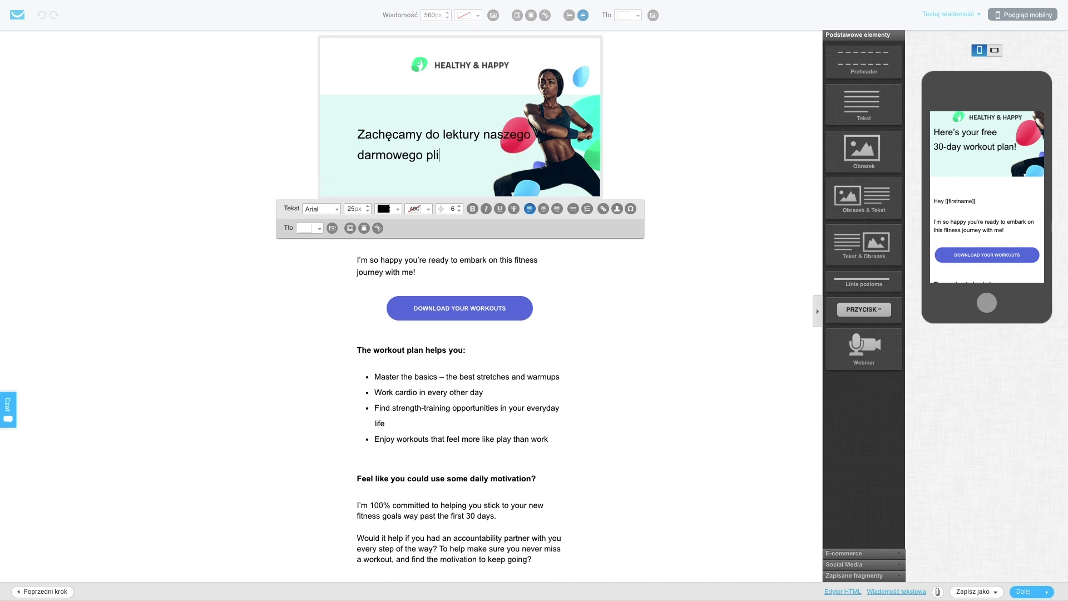
{"action": "type", "text": "u"}
Add a sales page button beneath the "Let me help!" heading and label it "Kup nasz kurs!".
{"action": "scroll", "coordinate": [539, 459], "scroll_direction": "down", "scroll_amount": 5}
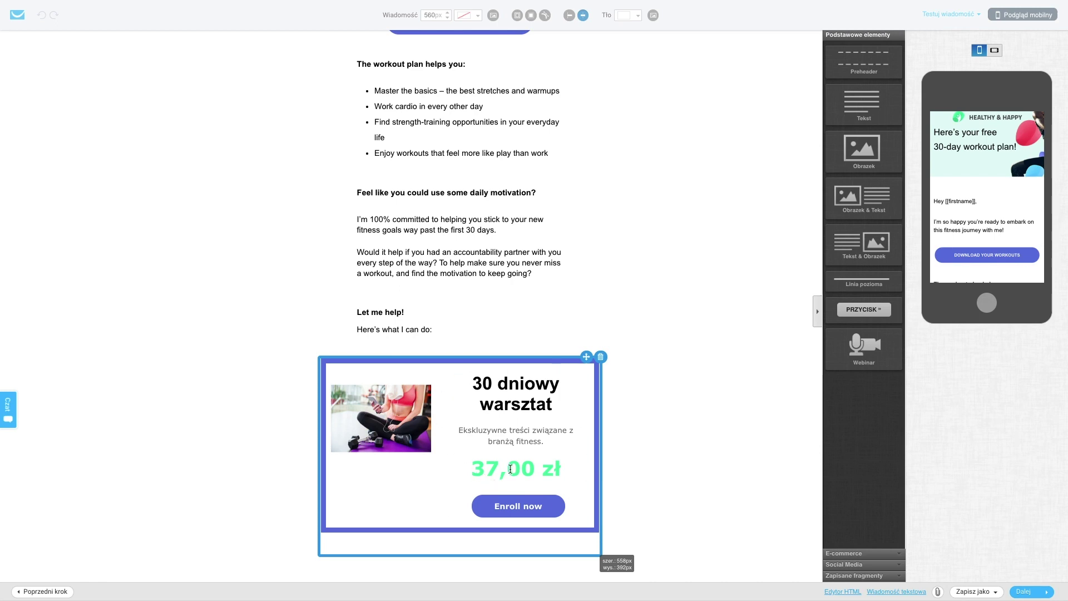
{"action": "left_click", "coordinate": [843, 555]}
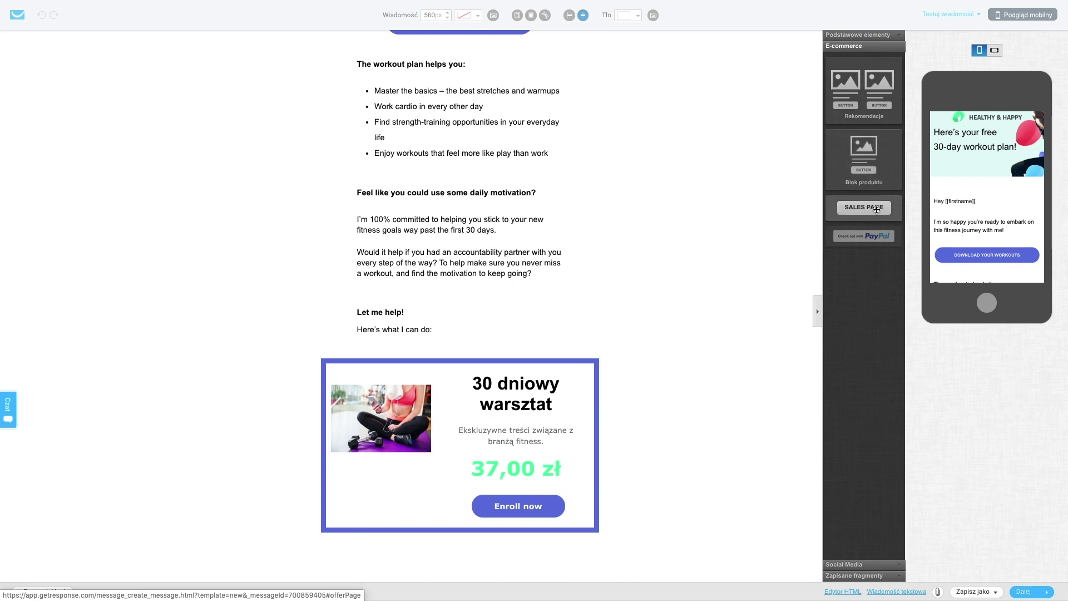
{"action": "left_click_drag", "start_coordinate": [876, 209], "coordinate": [485, 303]}
{"action": "left_click", "coordinate": [466, 332]}
{"action": "double_click", "coordinate": [467, 332]}
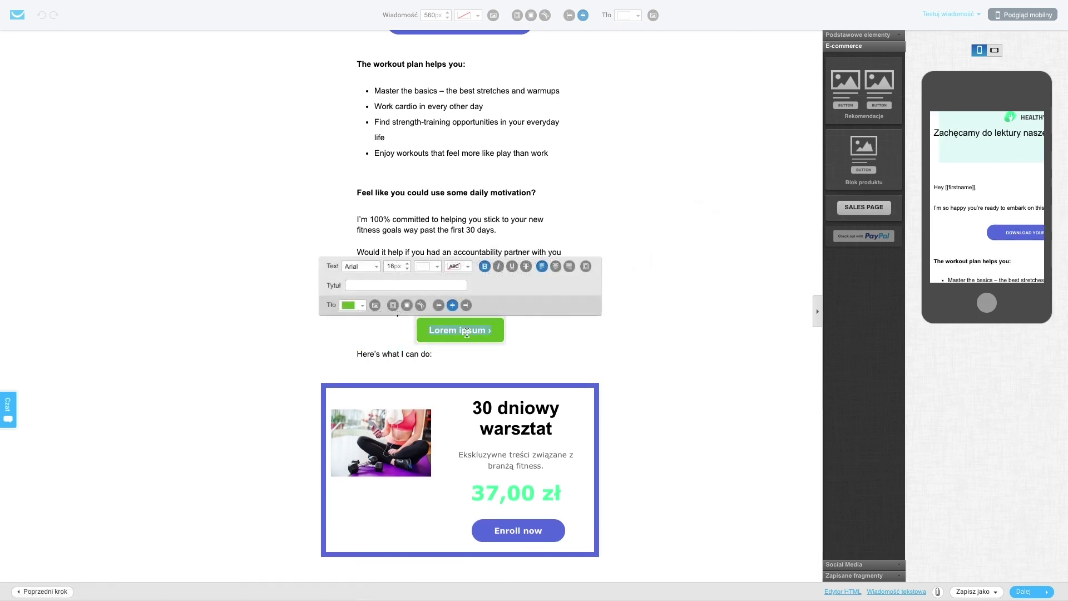
{"action": "type", "text": "Kup"}
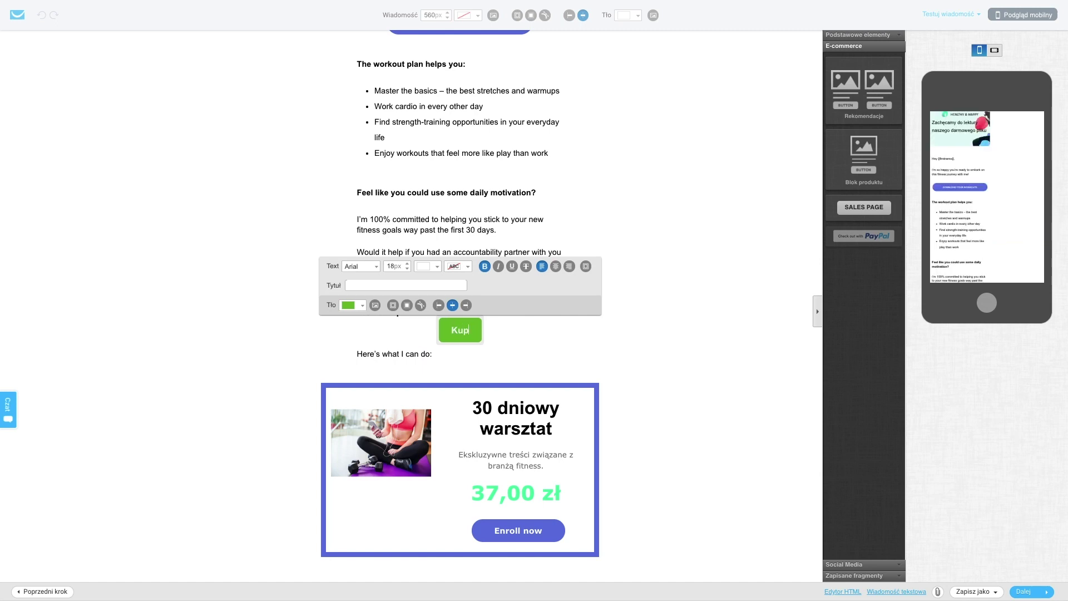
{"action": "type", "text": " nasz kurs!"}
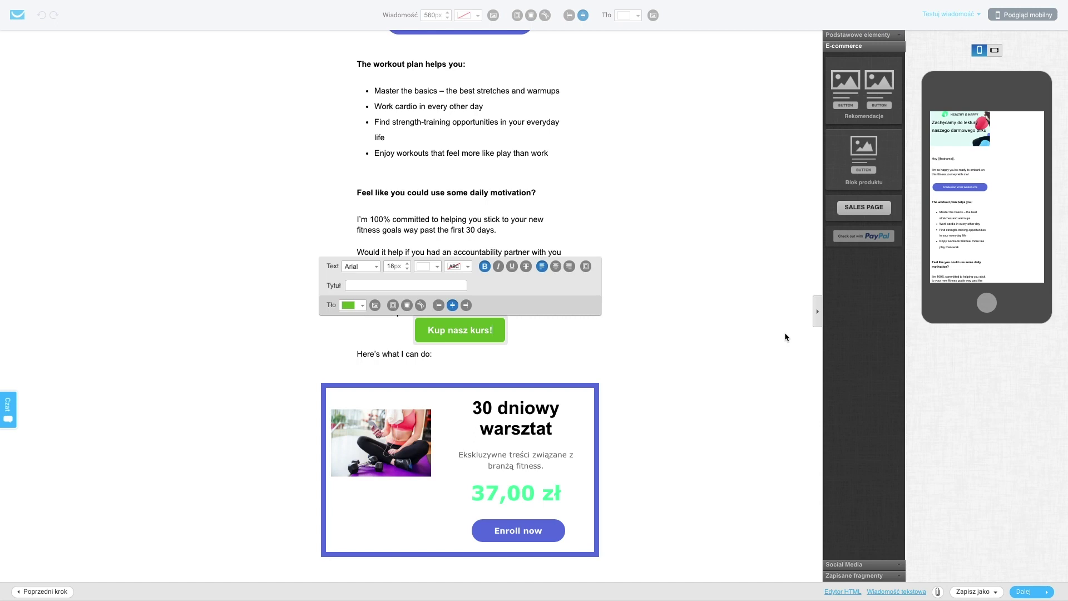
{"action": "left_click", "coordinate": [762, 342]}
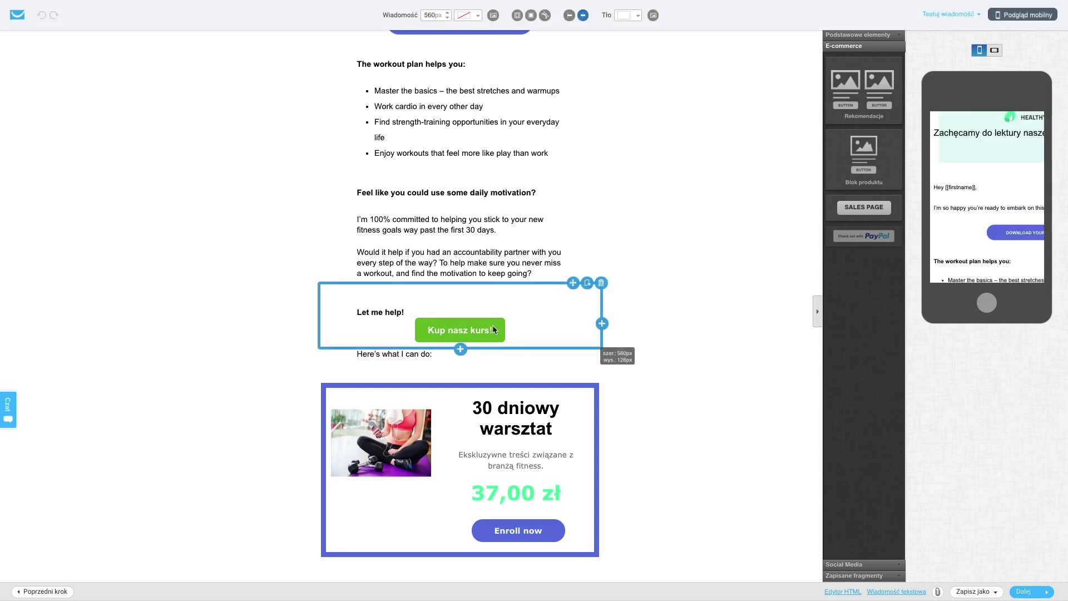
Delete the block holding "Let me help!" and the green button, and finish the message to return to the funnel.
{"action": "left_click", "coordinate": [601, 282]}
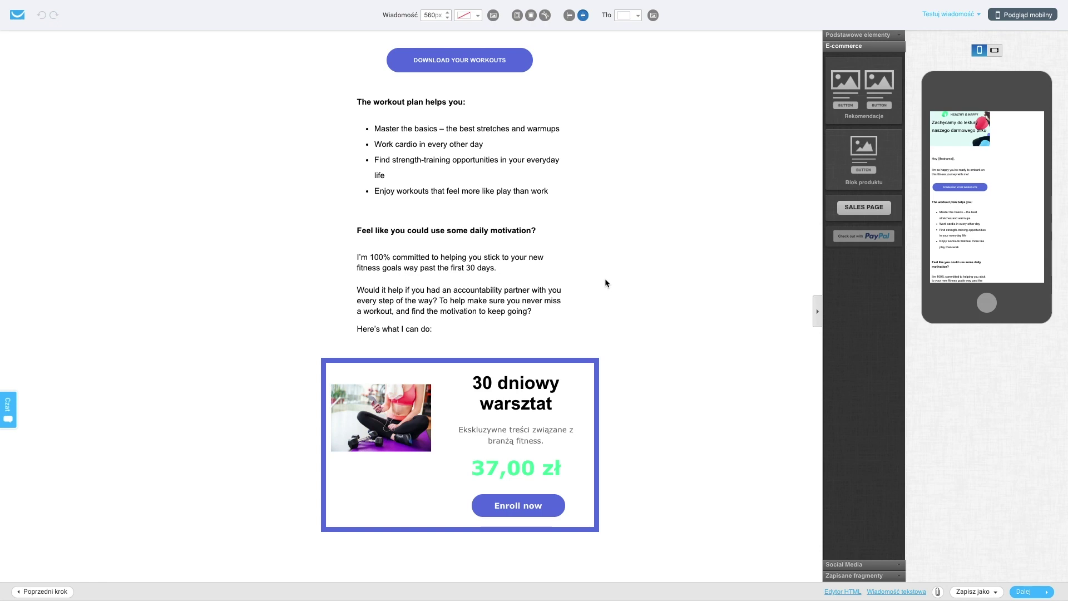
{"action": "left_click", "coordinate": [1031, 591]}
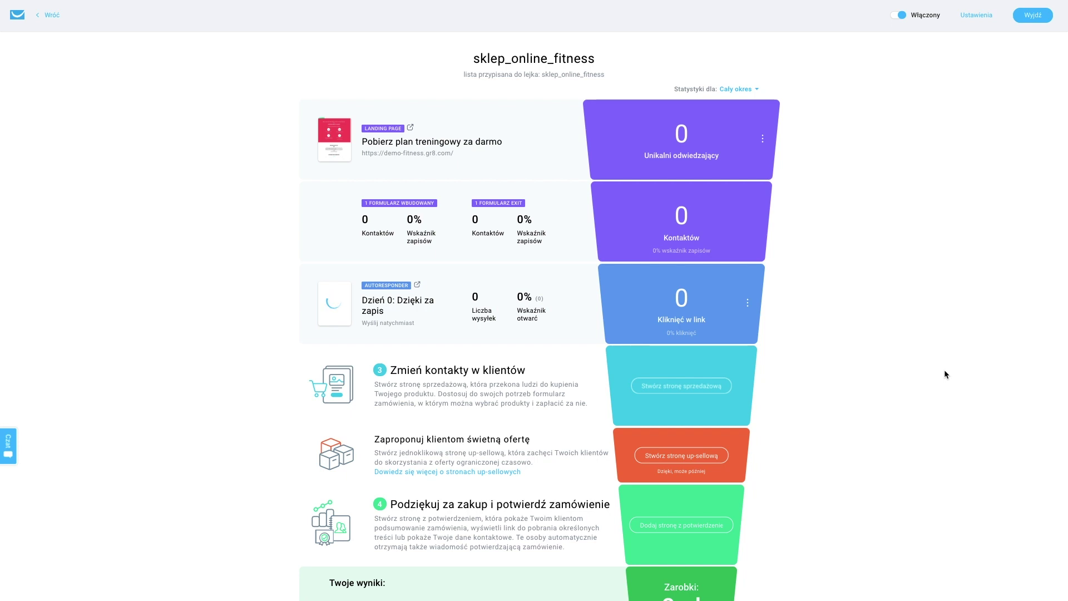
Add another message to the funnel's autoresponder stage and name the new autoresponder "Wiadomość powitalna".
{"action": "left_click", "coordinate": [748, 303]}
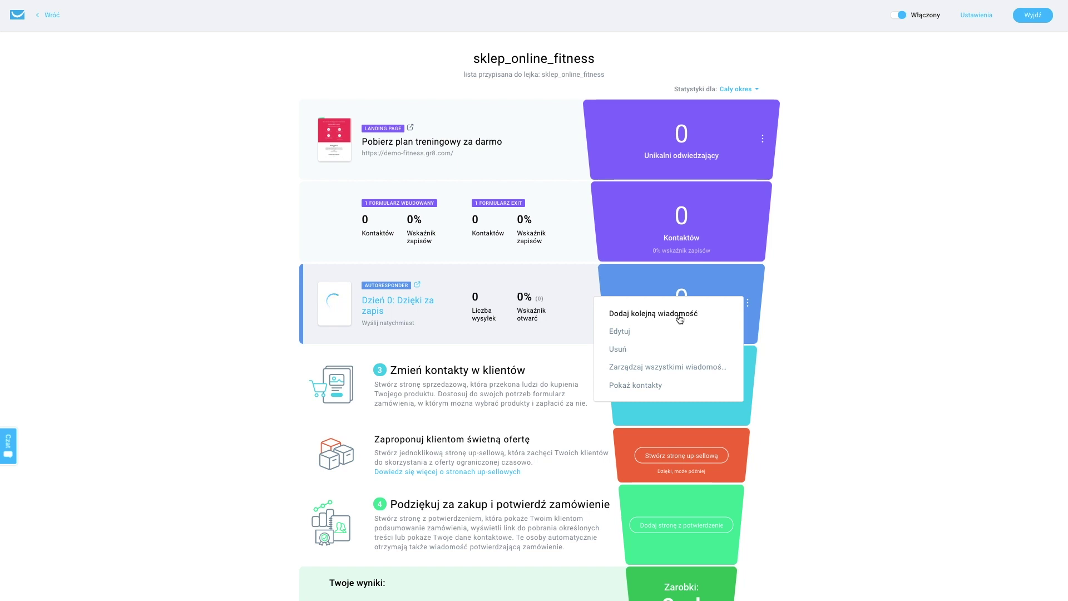
{"action": "left_click", "coordinate": [679, 319]}
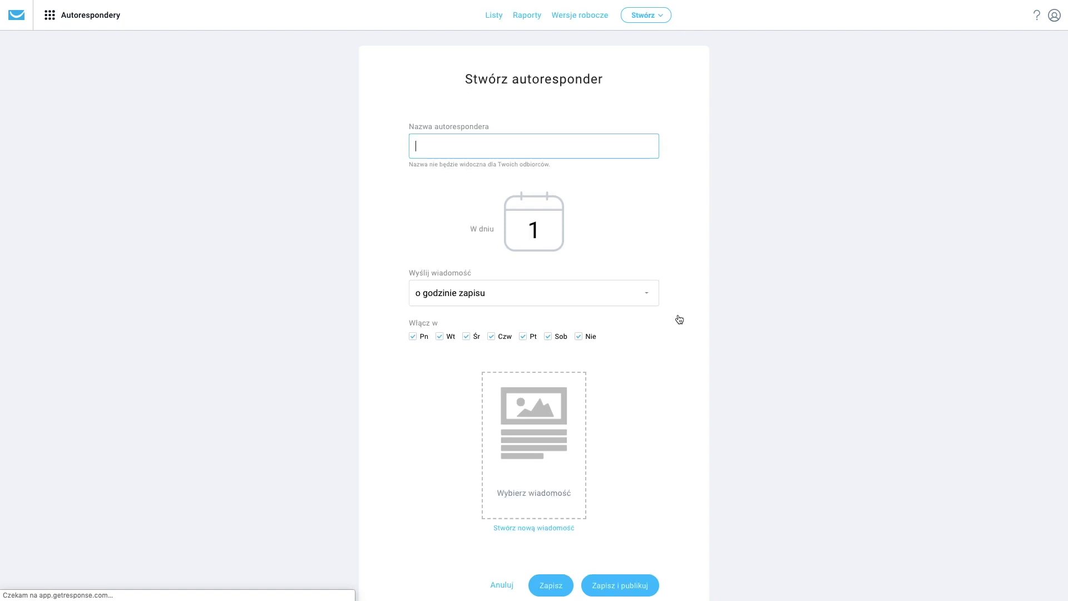
{"action": "left_click", "coordinate": [567, 141]}
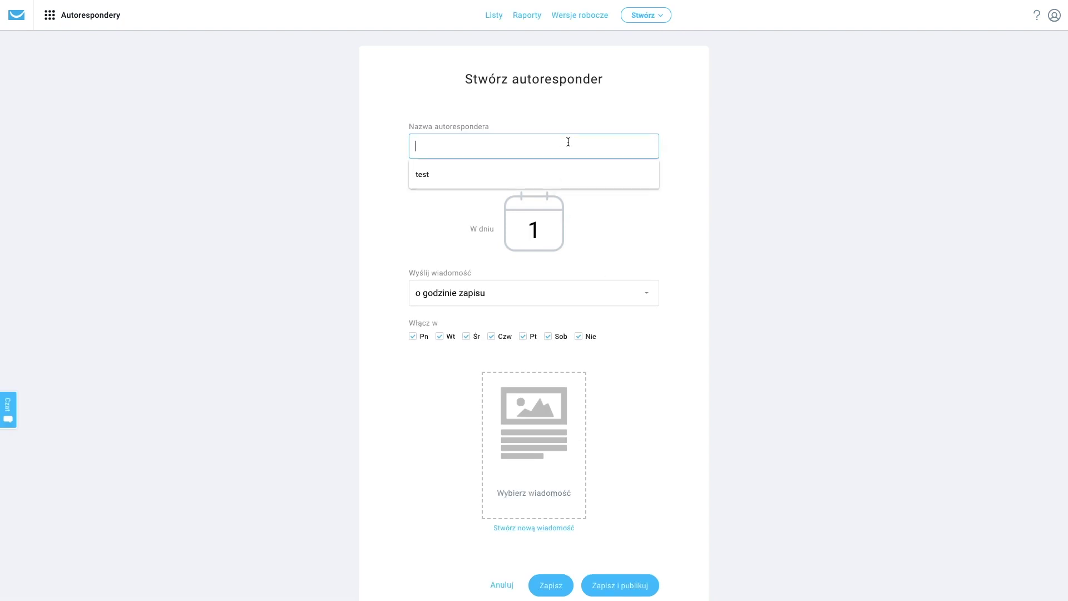
{"action": "type", "text": "Wiadomość powitalna"}
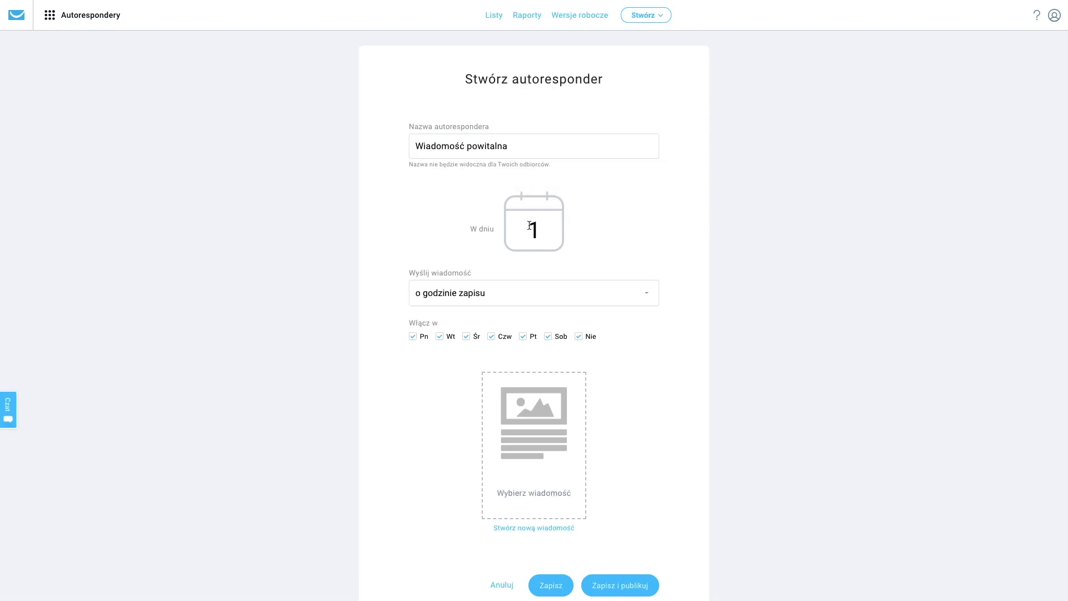
Try sending days 0 and 1 for the new autoresponder, and discard it to return to the funnel.
{"action": "left_click_drag", "start_coordinate": [528, 226], "coordinate": [546, 225]}
{"action": "key", "text": "BackSpace"}
{"action": "type", "text": "0"}
{"action": "left_click_drag", "start_coordinate": [545, 224], "coordinate": [513, 223]}
{"action": "type", "text": "1"}
{"action": "scroll", "coordinate": [839, 242], "scroll_direction": "down", "scroll_amount": 2}
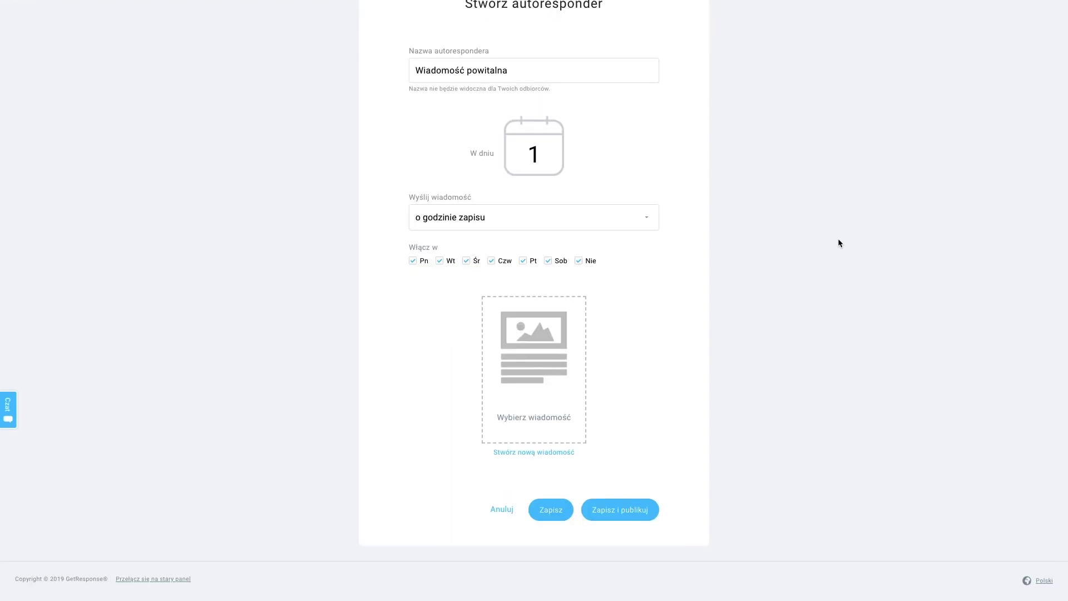
{"action": "left_click", "coordinate": [500, 511]}
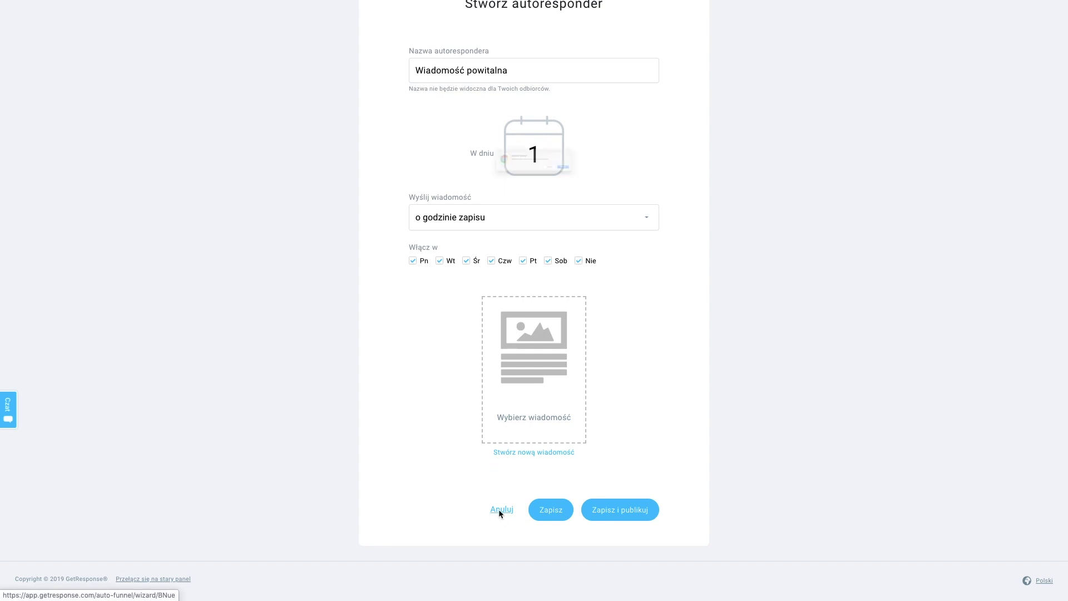
{"action": "left_click", "coordinate": [649, 185]}
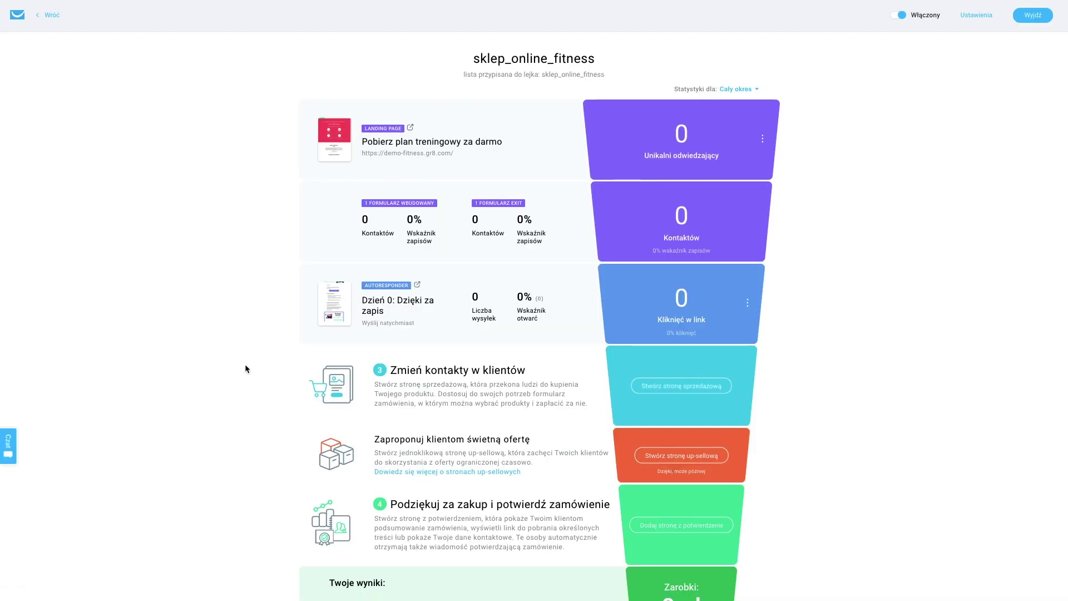
Create the funnel's sales page from the "Fitness program" template and name it "30 dniowy warsztat".
{"action": "scroll", "coordinate": [246, 369], "scroll_direction": "down", "scroll_amount": 2}
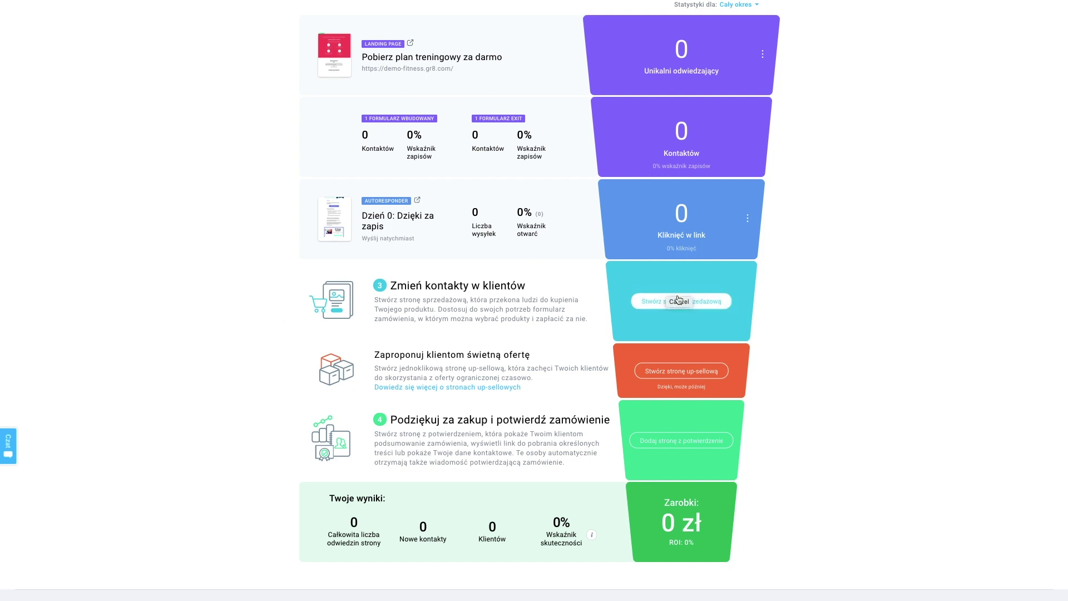
{"action": "left_click", "coordinate": [714, 302]}
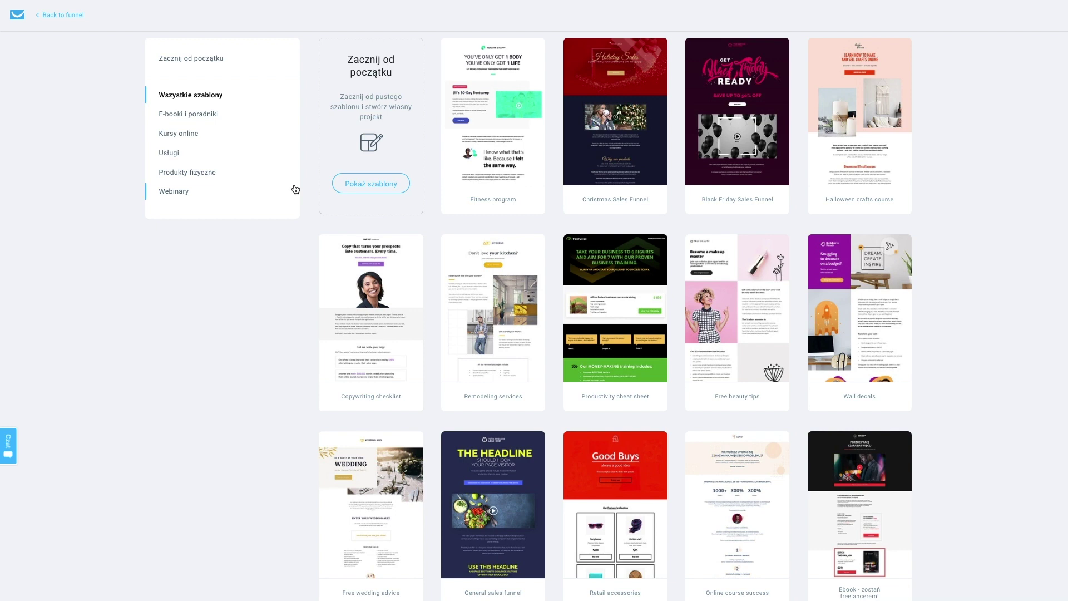
{"action": "mouse_move", "coordinate": [460, 119]}
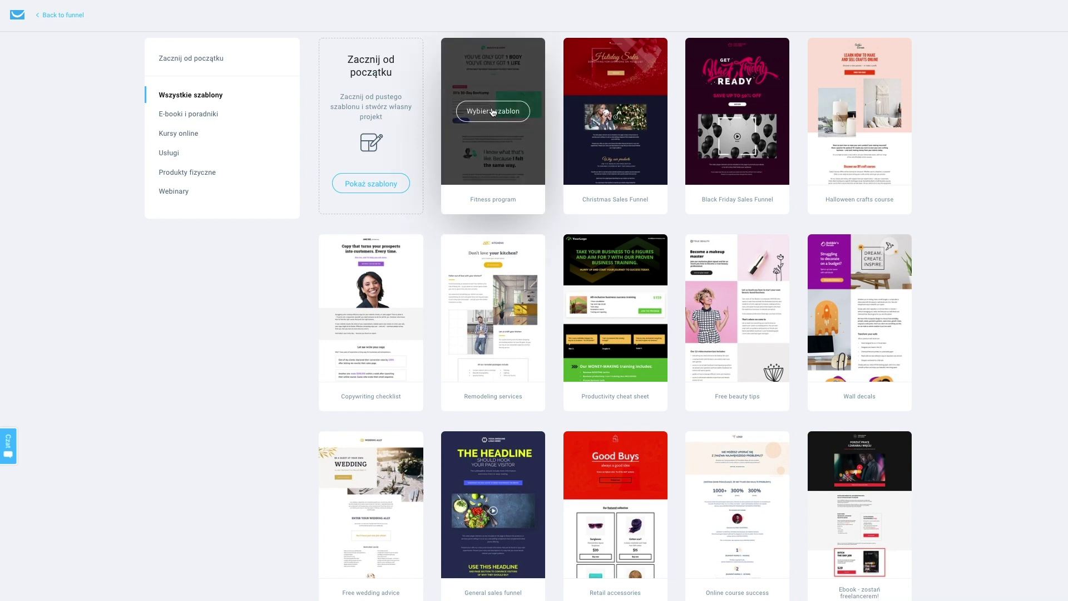
{"action": "left_click", "coordinate": [492, 110]}
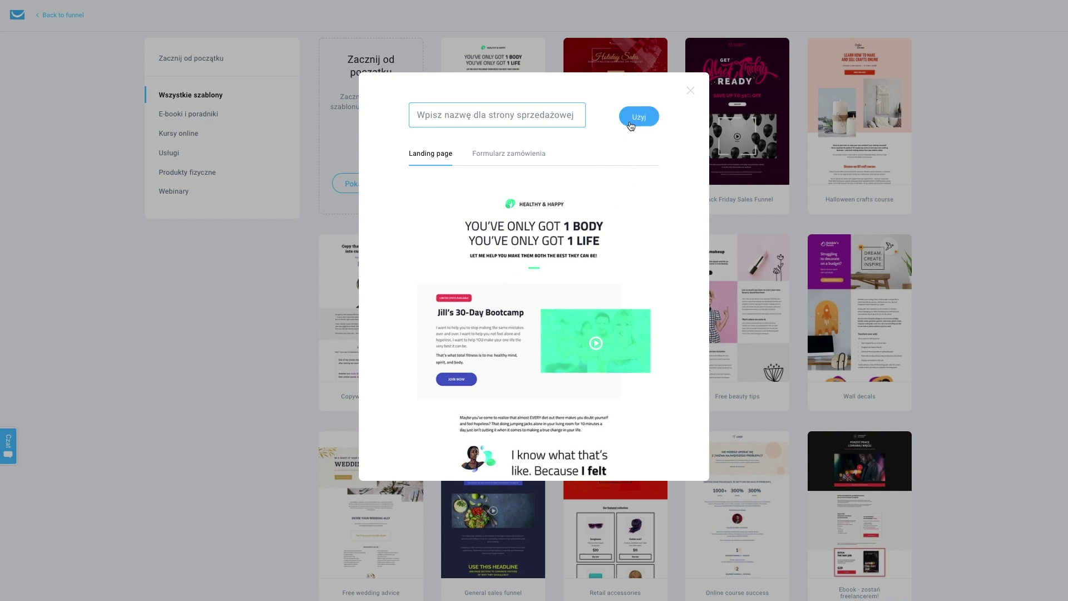
{"action": "type", "text": "30 dniowy w"}
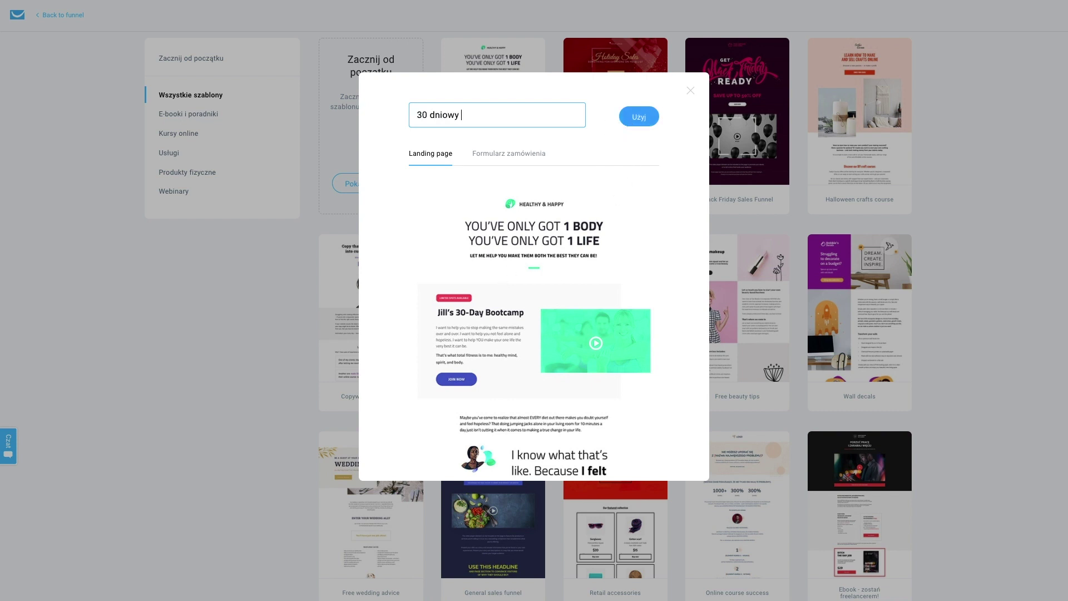
{"action": "type", "text": "arsztat"}
{"action": "left_click", "coordinate": [628, 114]}
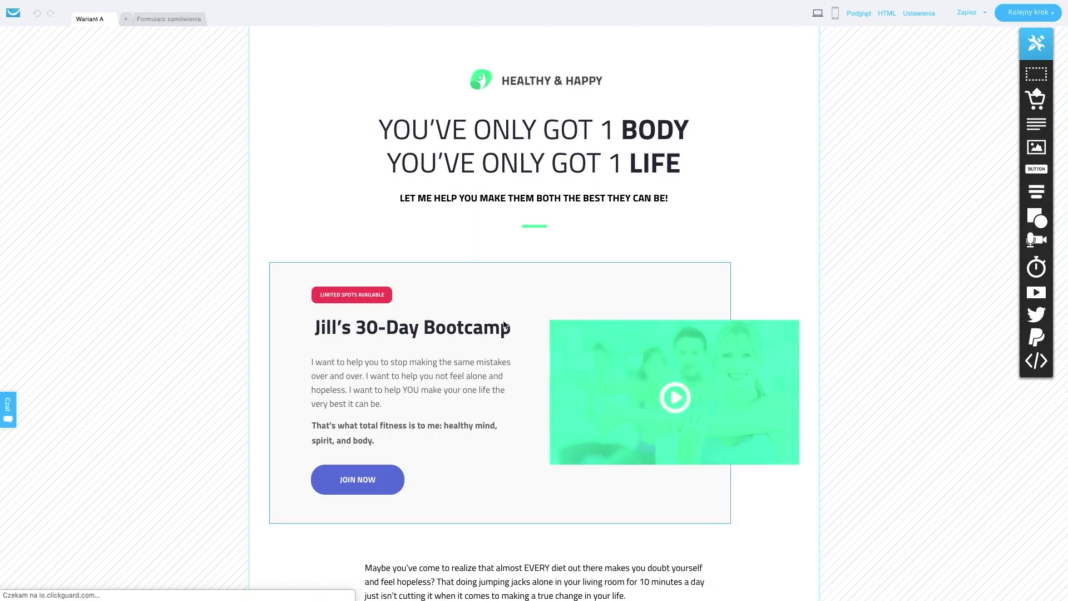
Examine the sales page's video block, product box and bootcamp description sections.
{"action": "scroll", "coordinate": [532, 348], "scroll_direction": "down", "scroll_amount": 1}
{"action": "left_click", "coordinate": [717, 346]}
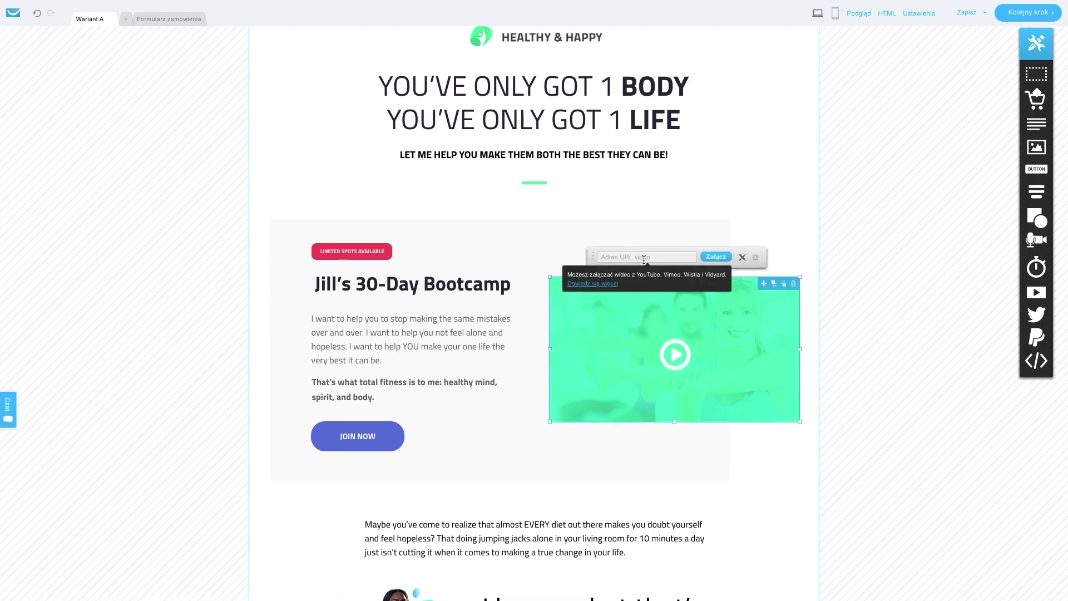
{"action": "scroll", "coordinate": [489, 268], "scroll_direction": "down", "scroll_amount": 8}
{"action": "scroll", "coordinate": [490, 268], "scroll_direction": "down", "scroll_amount": 5}
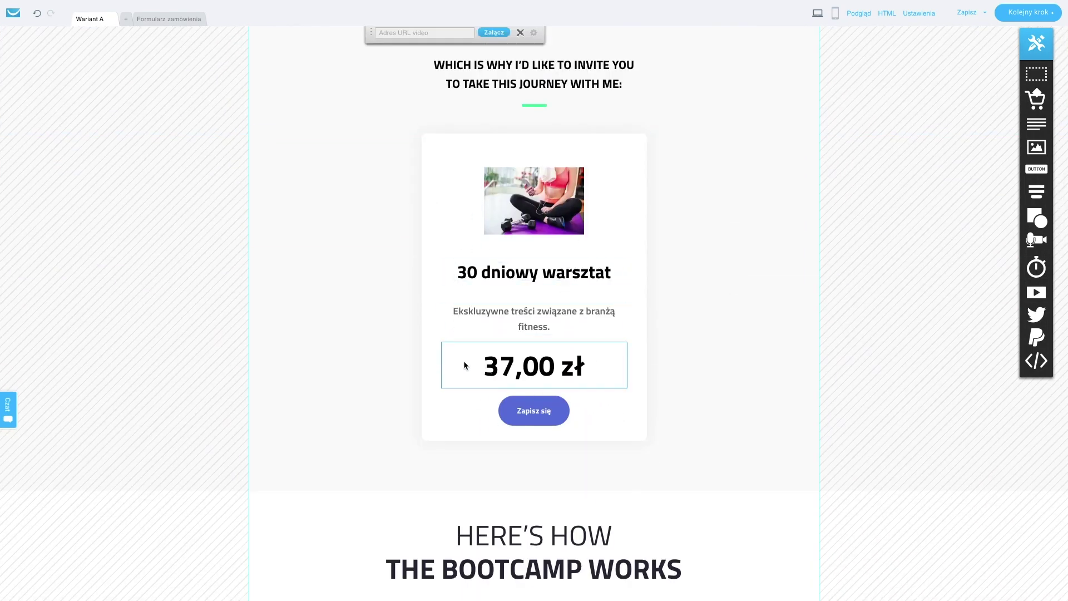
{"action": "scroll", "coordinate": [643, 415], "scroll_direction": "down", "scroll_amount": 1}
{"action": "scroll", "coordinate": [643, 415], "scroll_direction": "down", "scroll_amount": 7}
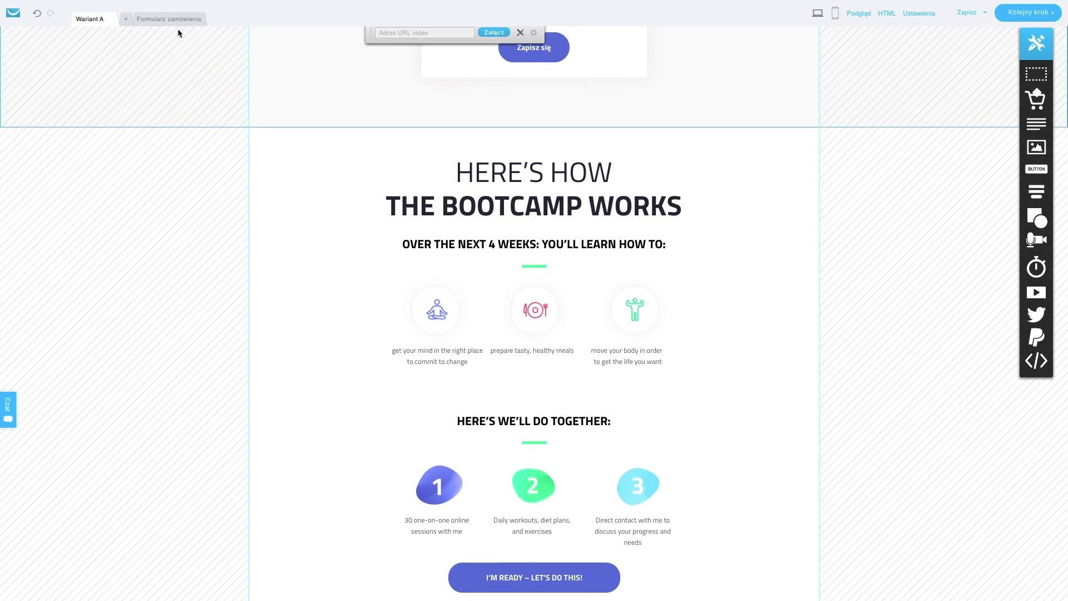
Open the sales page's order form and inspect its fields and editable texts, including the testimonial, product heading and total price label.
{"action": "left_click", "coordinate": [170, 19]}
{"action": "scroll", "coordinate": [275, 146], "scroll_direction": "up", "scroll_amount": 3}
{"action": "scroll", "coordinate": [273, 146], "scroll_direction": "up", "scroll_amount": 2}
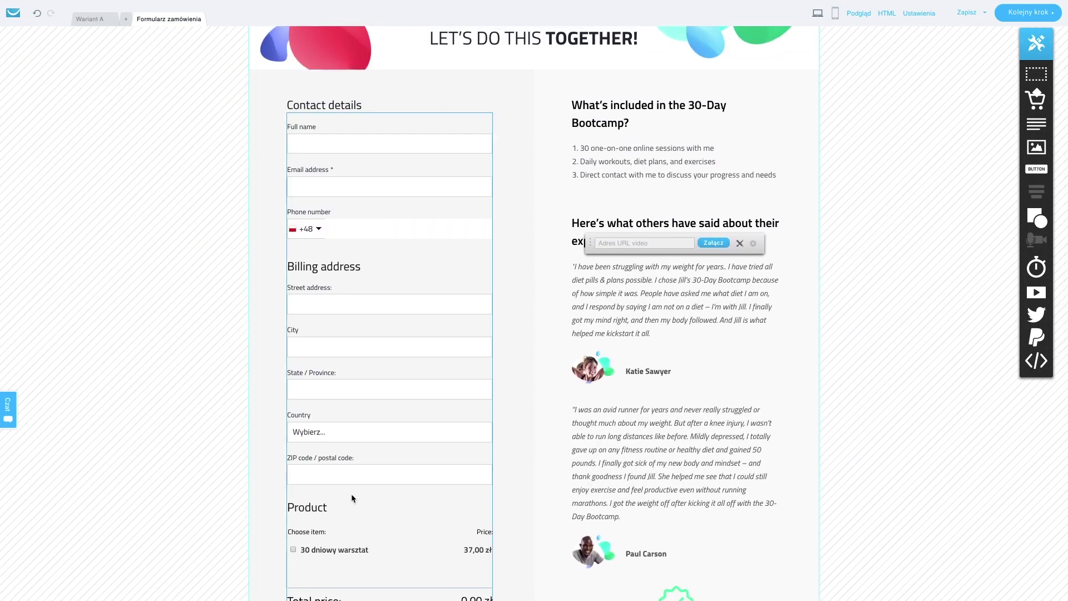
{"action": "scroll", "coordinate": [508, 416], "scroll_direction": "down", "scroll_amount": 4}
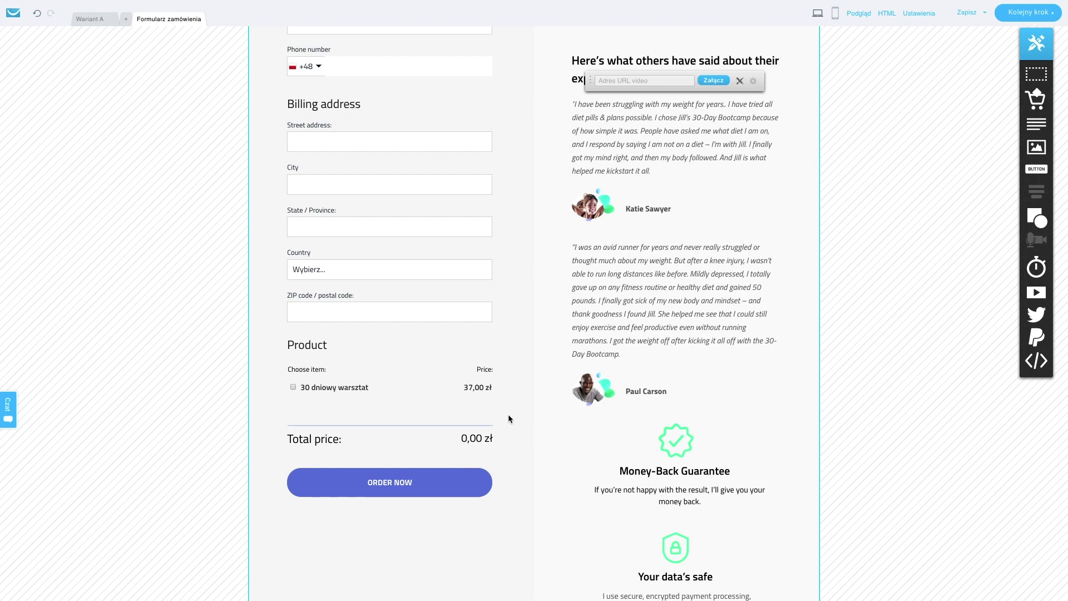
{"action": "double_click", "coordinate": [672, 300]}
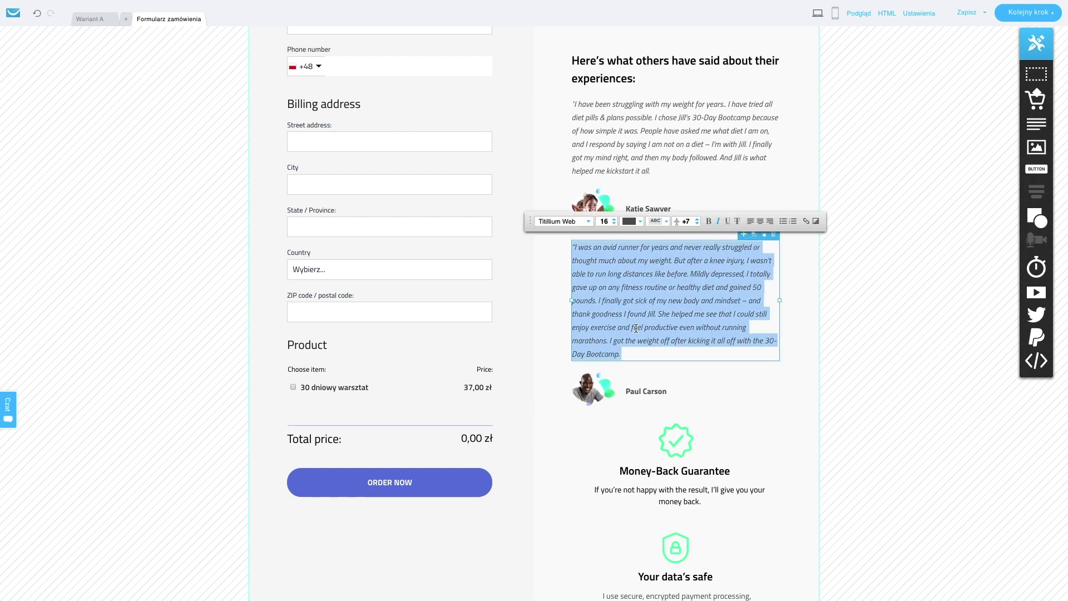
{"action": "left_click", "coordinate": [358, 369]}
{"action": "double_click", "coordinate": [315, 348]}
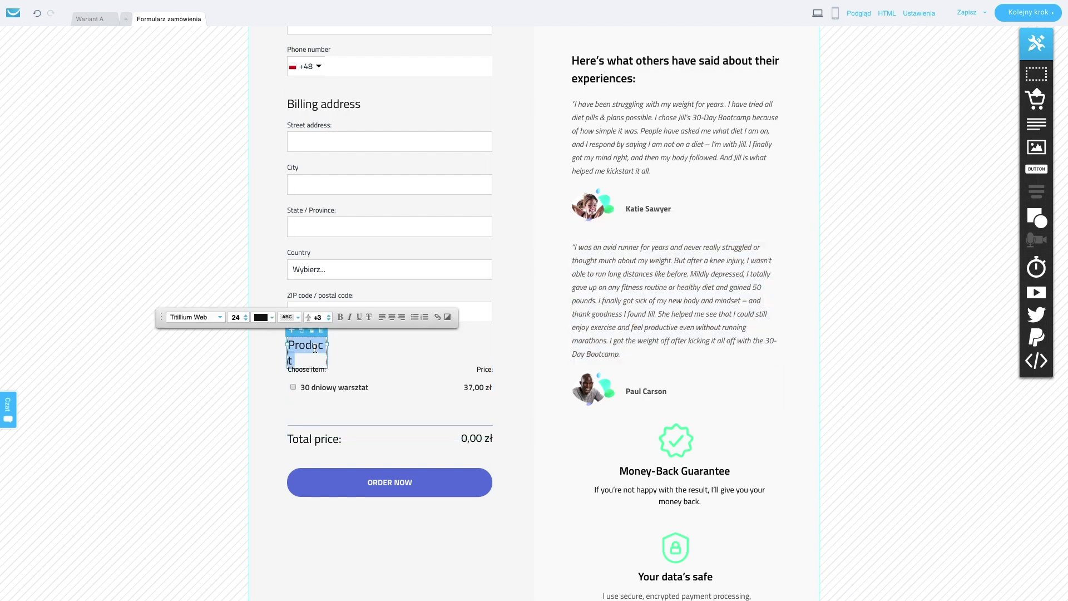
{"action": "left_click", "coordinate": [314, 439]}
{"action": "double_click", "coordinate": [315, 438]}
{"action": "scroll", "coordinate": [589, 472], "scroll_direction": "down", "scroll_amount": 2}
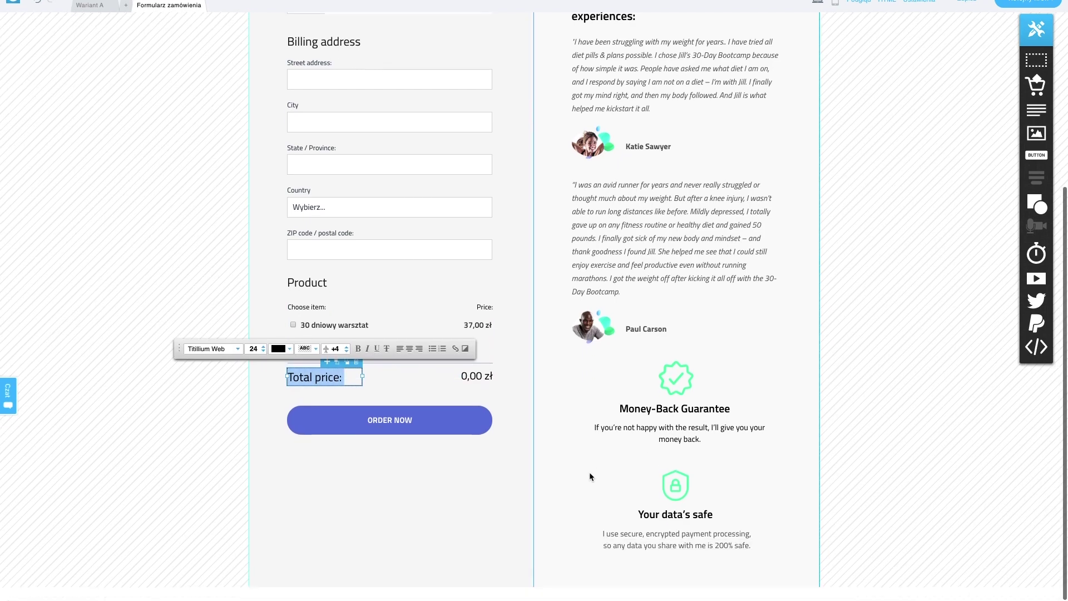
{"action": "scroll", "coordinate": [589, 472], "scroll_direction": "up", "scroll_amount": 1}
{"action": "left_click", "coordinate": [590, 468]}
{"action": "scroll", "coordinate": [689, 393], "scroll_direction": "up", "scroll_amount": 5}
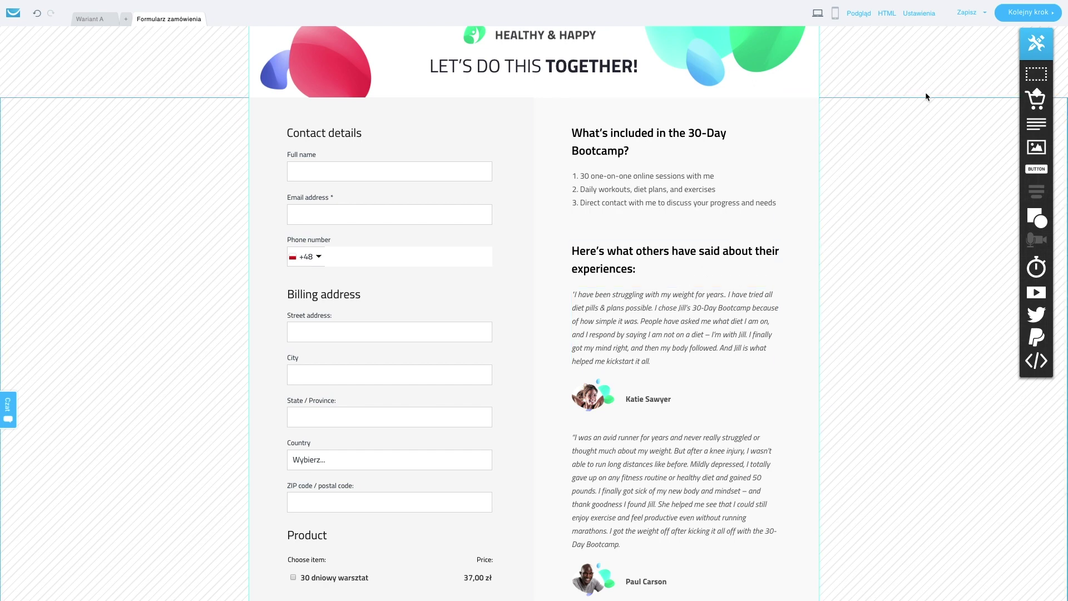
Try placing a countdown timer over the order form's text about what the bootcamp includes, and delete it without configuring it.
{"action": "mouse_move", "coordinate": [1031, 334]}
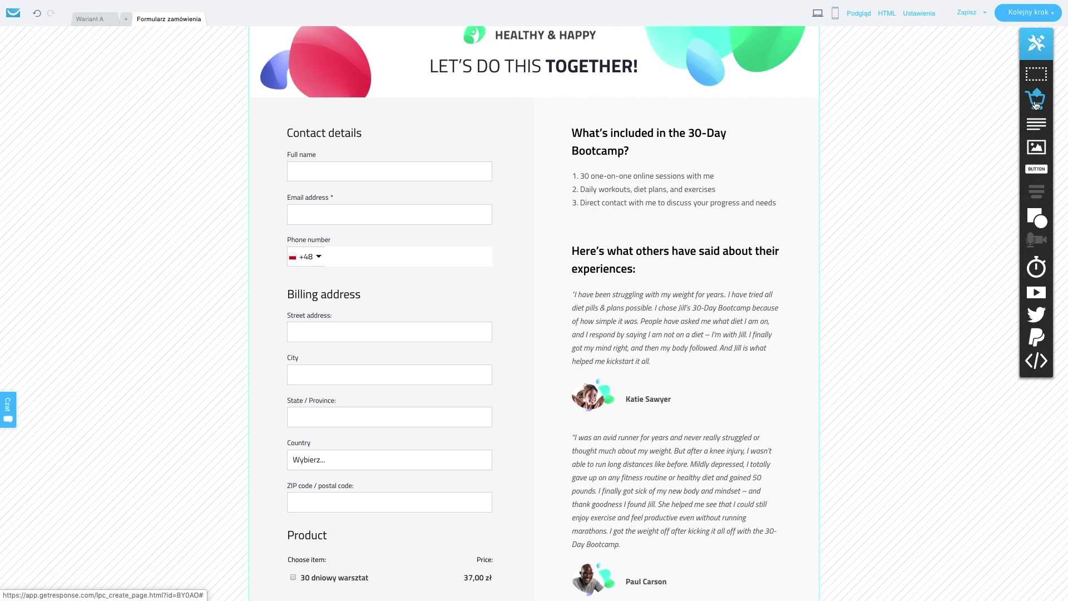
{"action": "left_click_drag", "start_coordinate": [1035, 103], "coordinate": [1032, 166]}
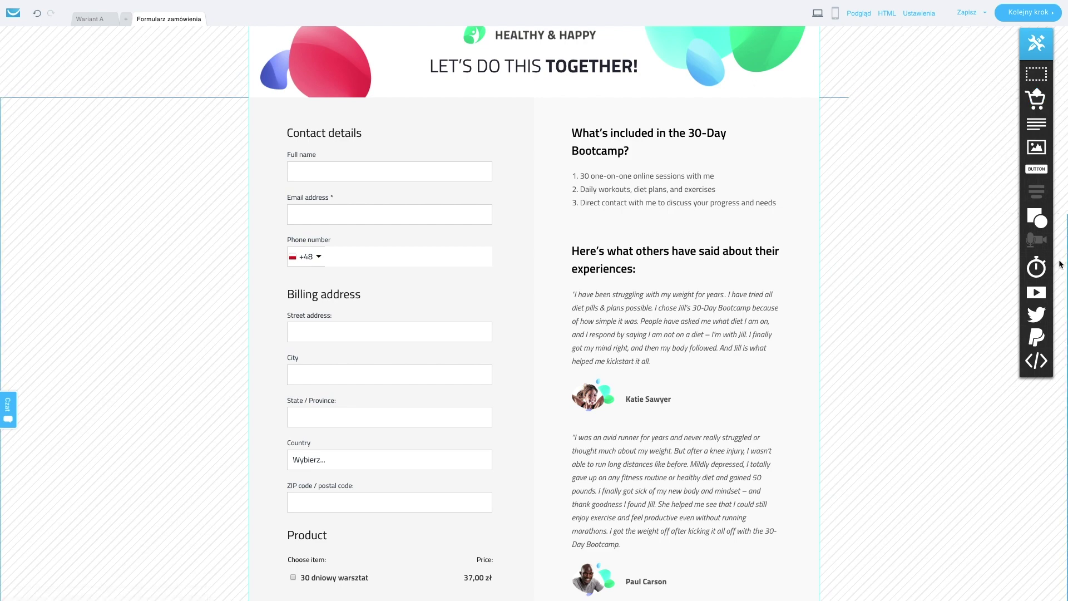
{"action": "left_click_drag", "start_coordinate": [1035, 267], "coordinate": [662, 224]}
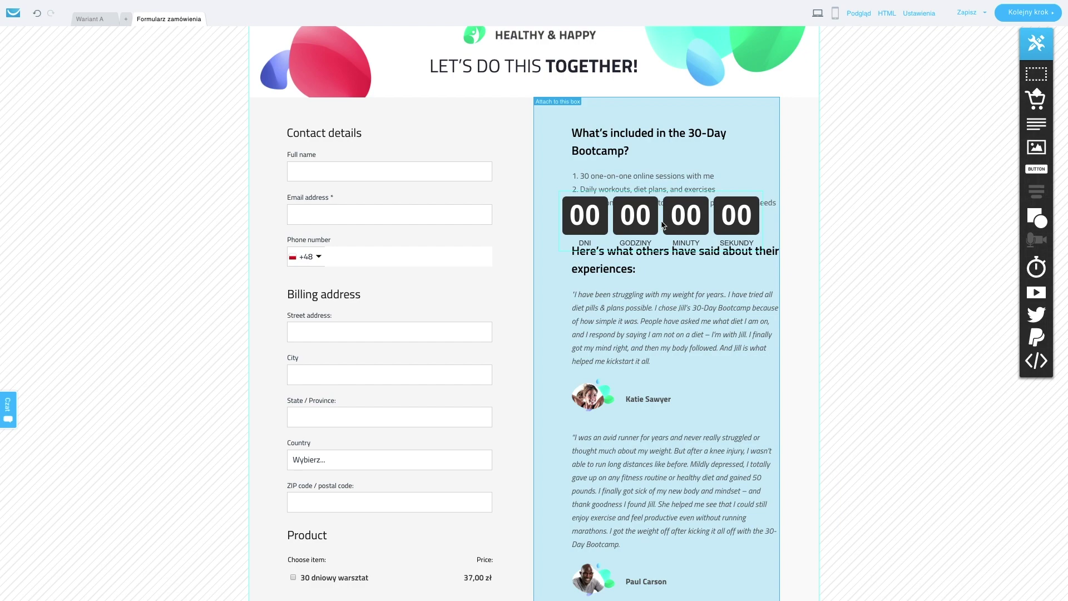
{"action": "left_click_drag", "start_coordinate": [663, 224], "coordinate": [662, 224]}
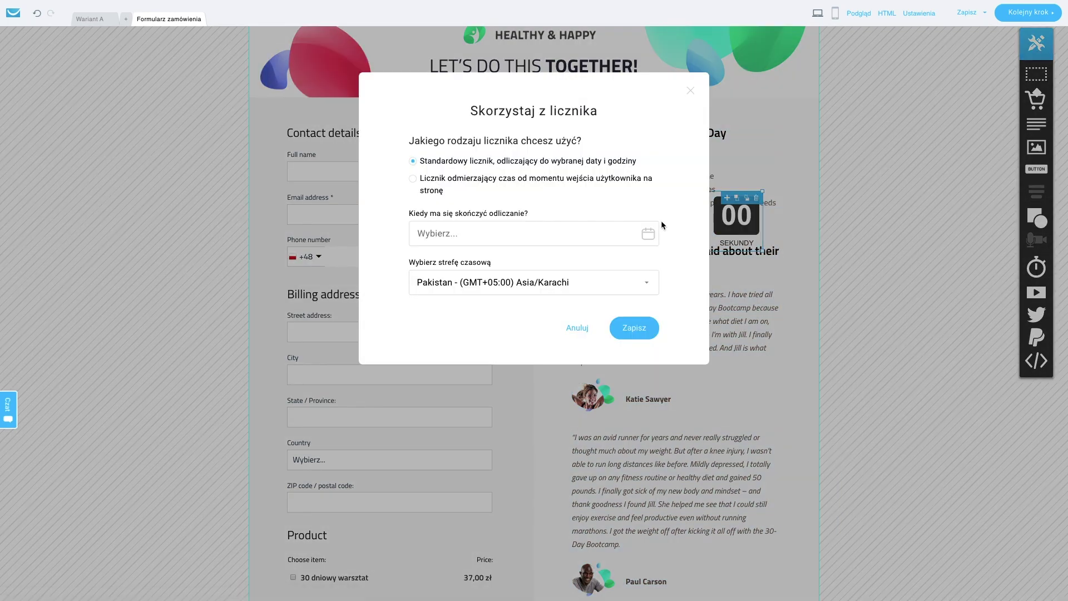
{"action": "left_click", "coordinate": [691, 91]}
{"action": "left_click", "coordinate": [755, 199]}
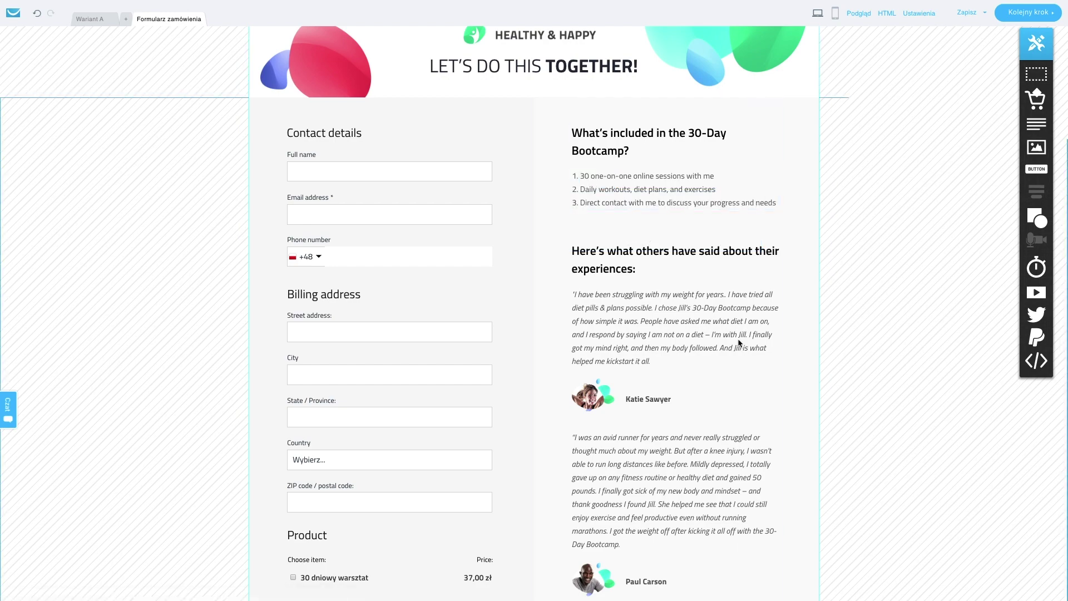
Change the label of the order form's "ORDER NOW" button to "Kup teraz!".
{"action": "scroll", "coordinate": [692, 351], "scroll_direction": "down", "scroll_amount": 5}
{"action": "left_click", "coordinate": [389, 384]}
{"action": "double_click", "coordinate": [390, 384]}
{"action": "type", "text": "Kup teraz!"}
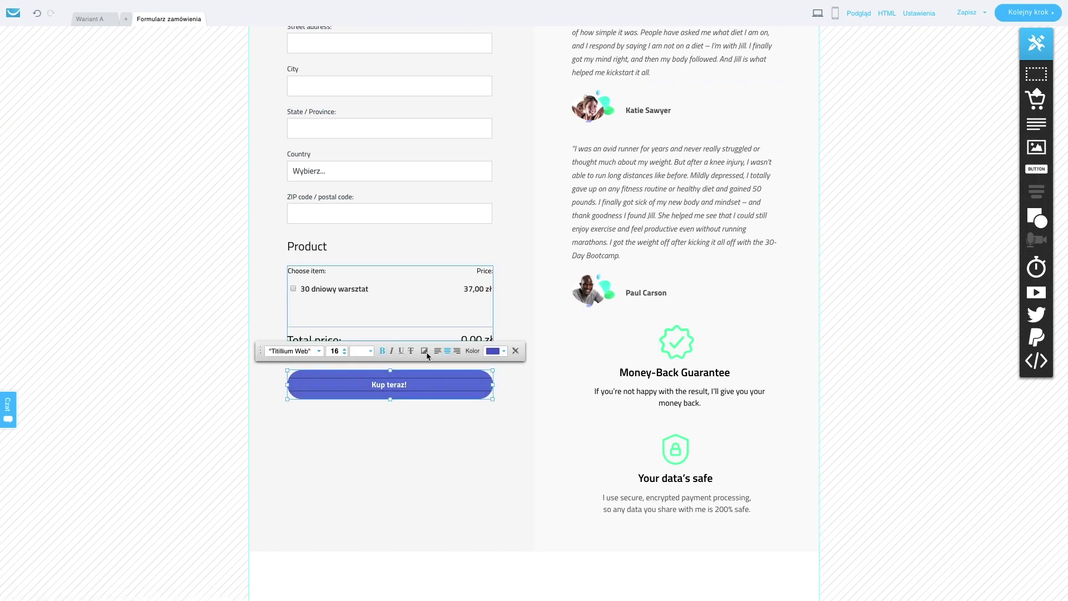
{"action": "left_click", "coordinate": [450, 455]}
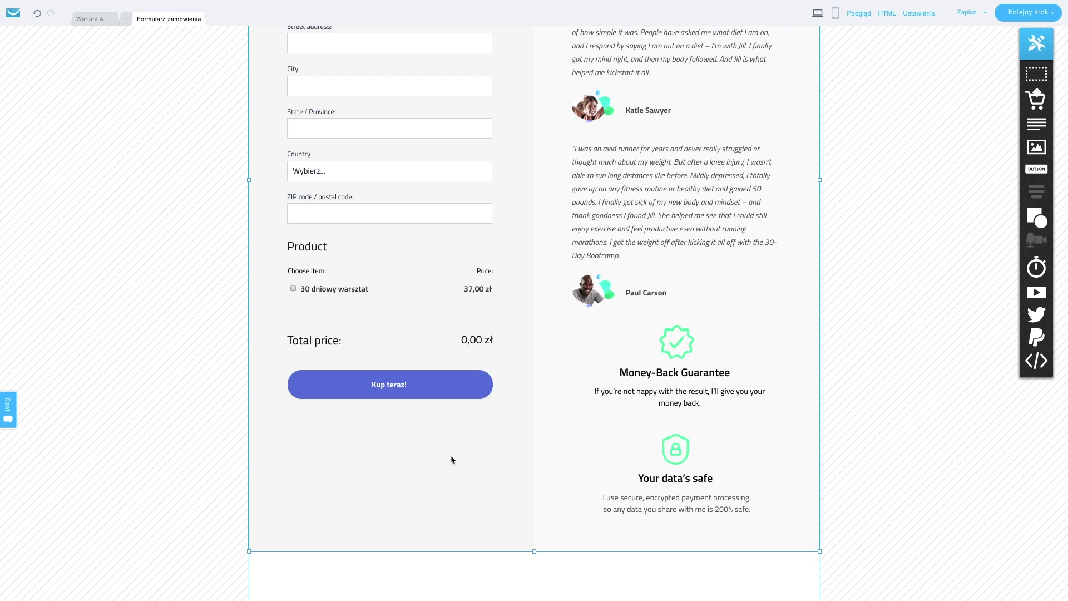
Review the order form's product selection settings and its contact, billing and product fields without changing them.
{"action": "left_click", "coordinate": [403, 317]}
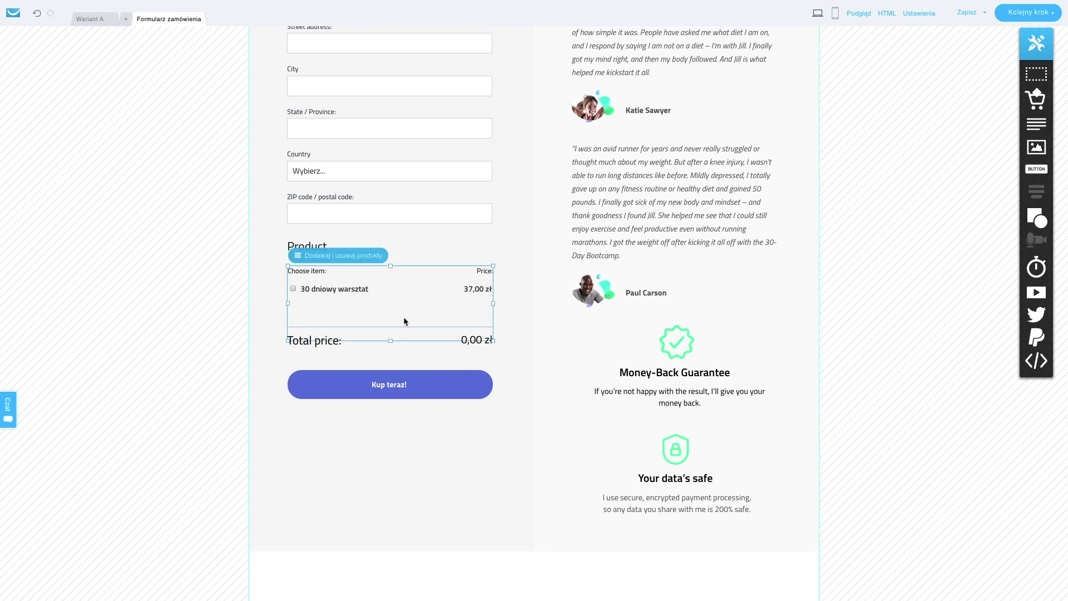
{"action": "left_click", "coordinate": [353, 256]}
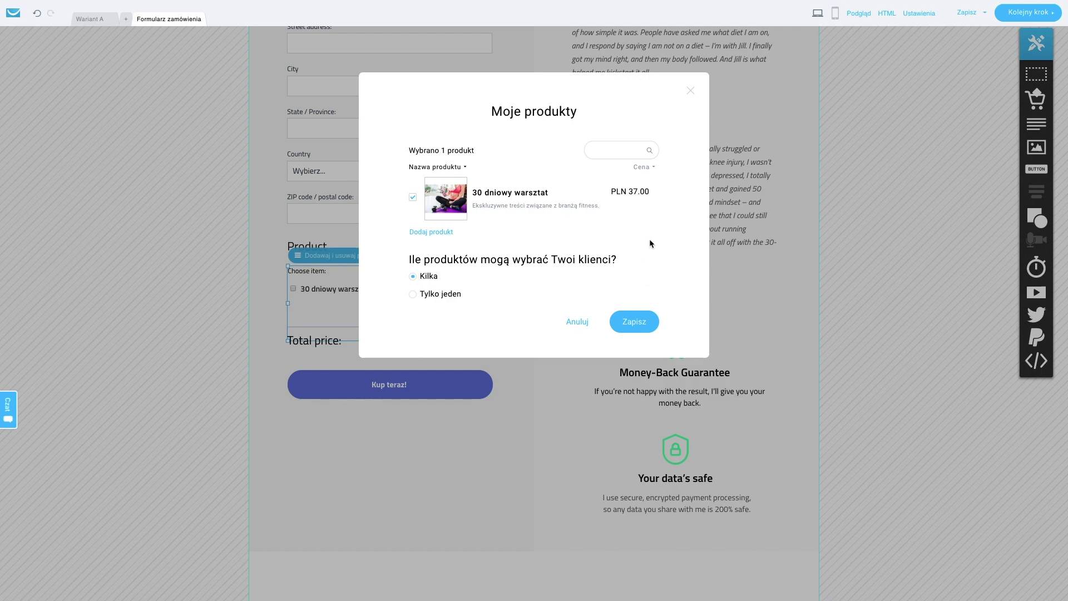
{"action": "left_click", "coordinate": [690, 91]}
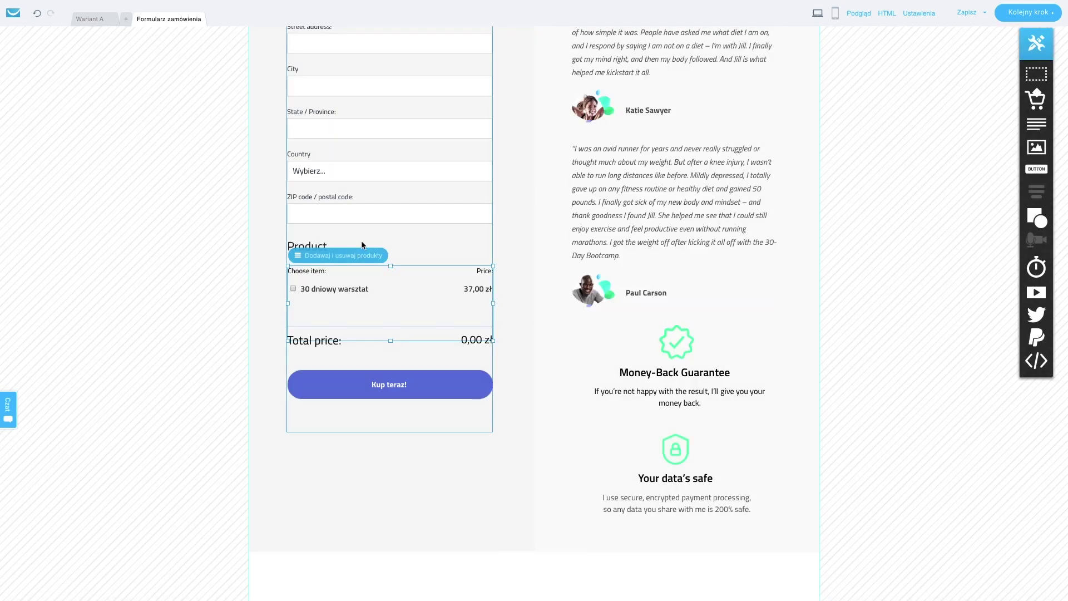
{"action": "left_click", "coordinate": [440, 288]}
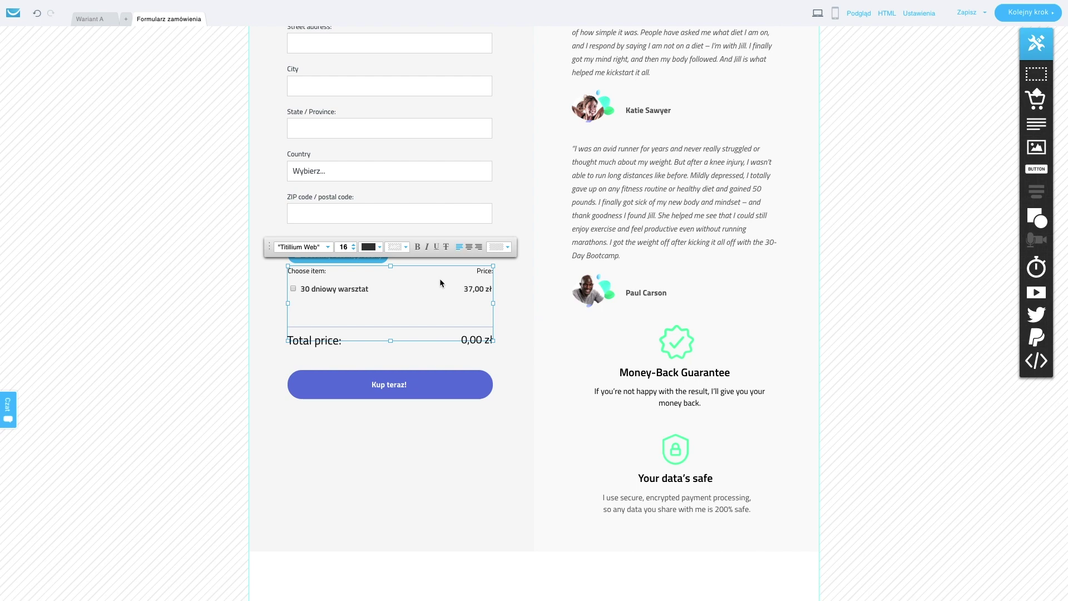
{"action": "left_click", "coordinate": [521, 343]}
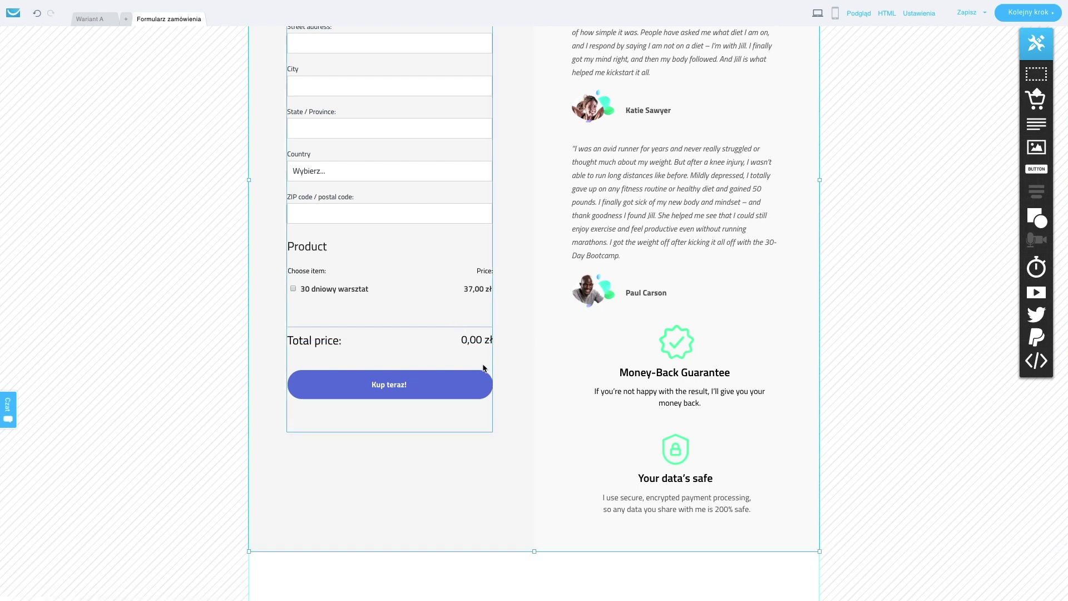
{"action": "scroll", "coordinate": [482, 363], "scroll_direction": "up", "scroll_amount": 3}
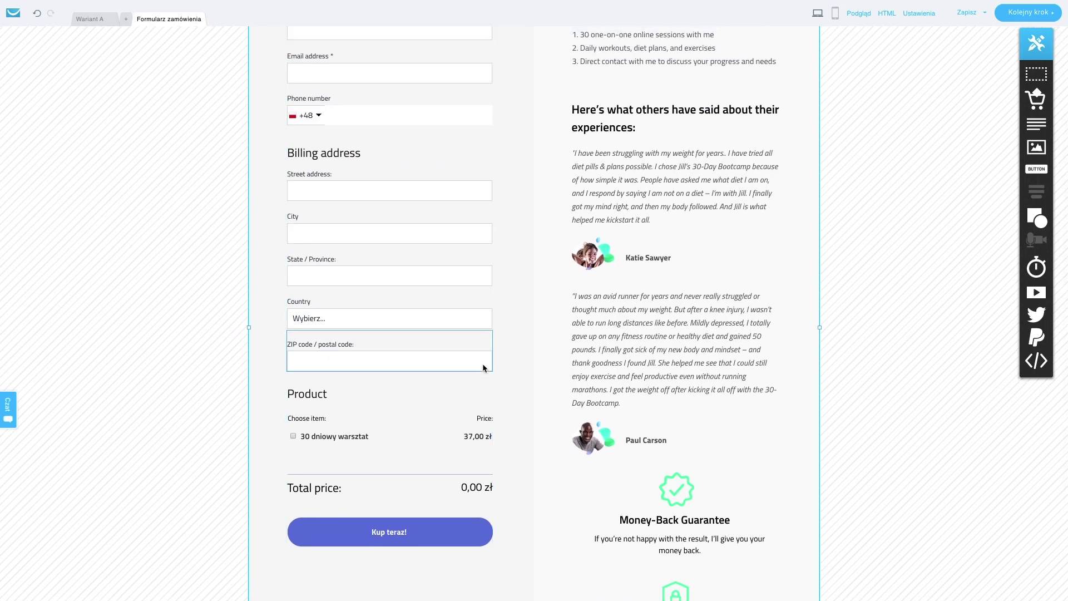
{"action": "scroll", "coordinate": [482, 363], "scroll_direction": "up", "scroll_amount": 3}
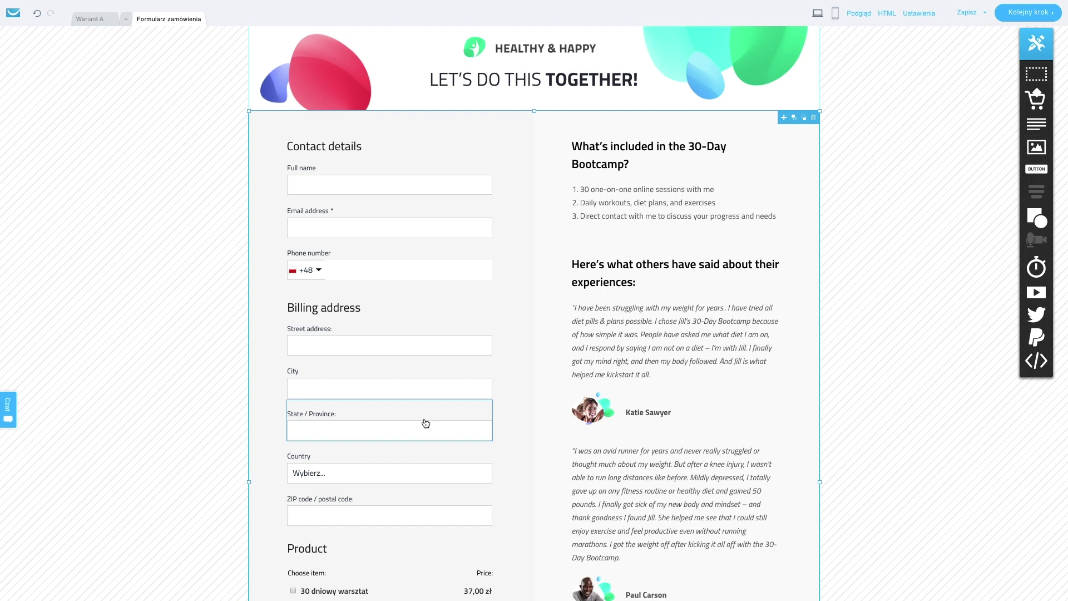
{"action": "scroll", "coordinate": [325, 287], "scroll_direction": "down", "scroll_amount": 1}
{"action": "scroll", "coordinate": [380, 356], "scroll_direction": "down", "scroll_amount": 5}
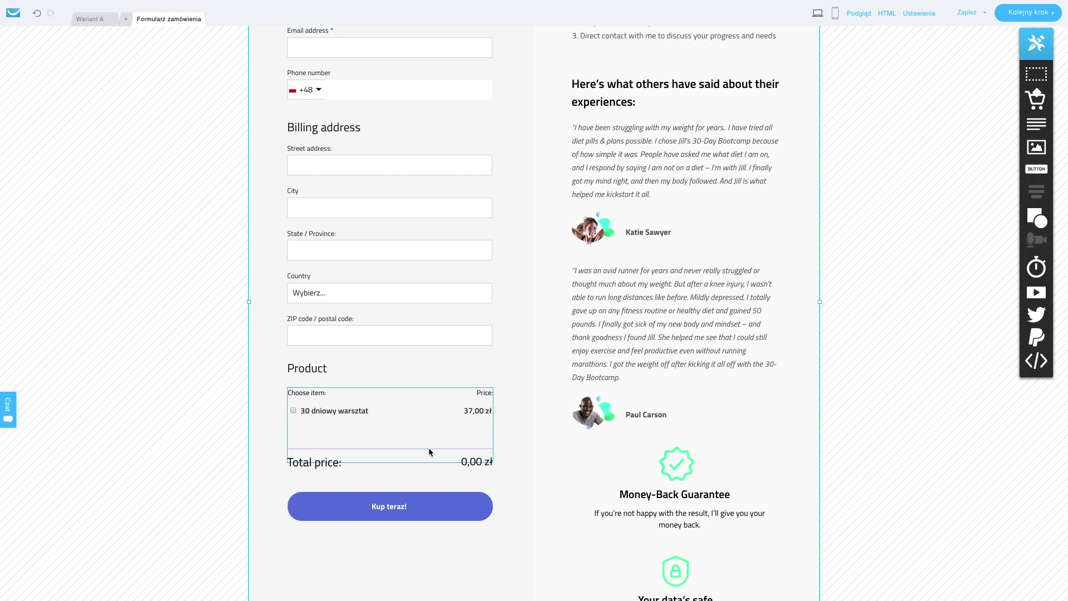
{"action": "scroll", "coordinate": [428, 451], "scroll_direction": "up", "scroll_amount": 5}
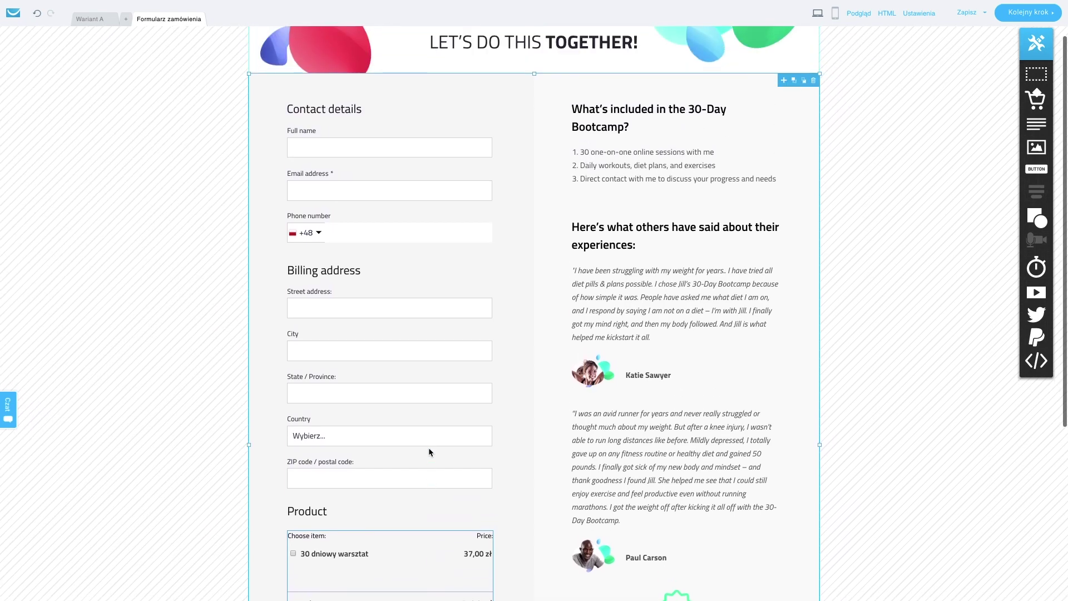
{"action": "scroll", "coordinate": [429, 451], "scroll_direction": "down", "scroll_amount": 2}
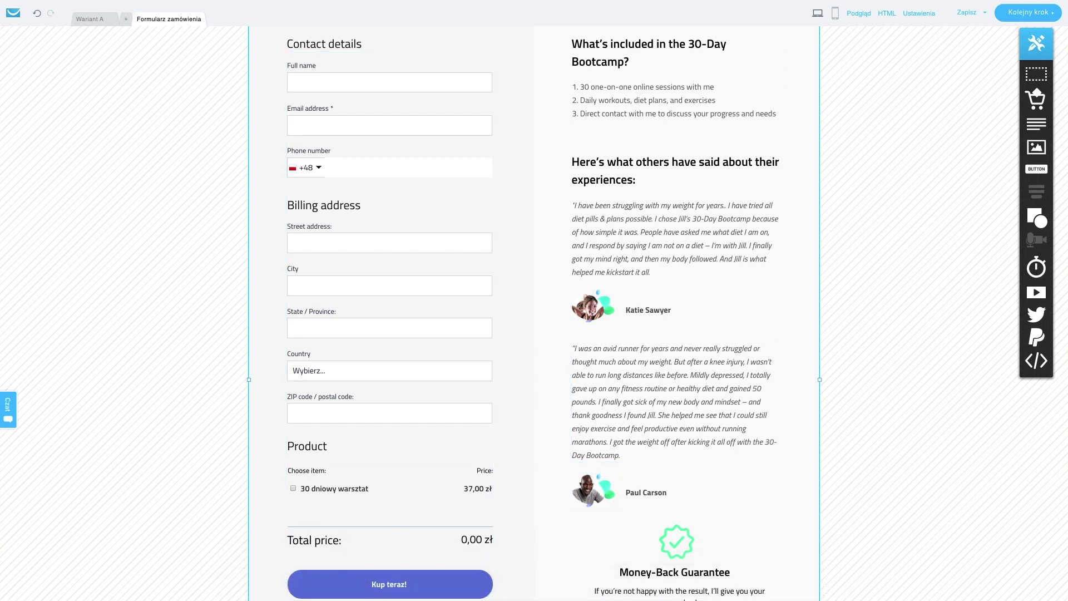
{"action": "scroll", "coordinate": [534, 313], "scroll_direction": "down", "scroll_amount": 1}
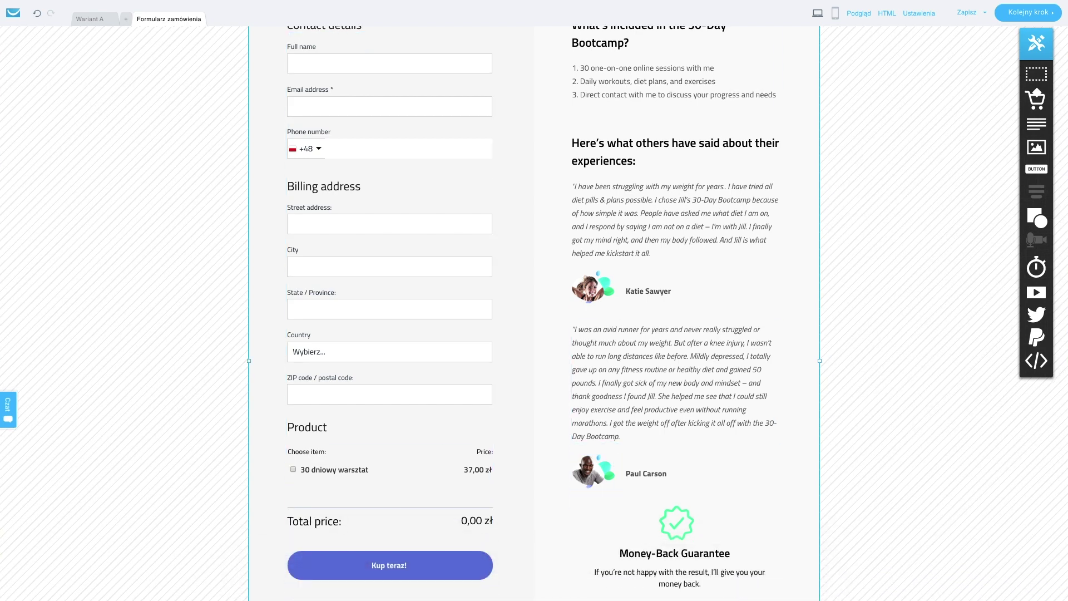
{"action": "scroll", "coordinate": [568, 249], "scroll_direction": "up", "scroll_amount": 3}
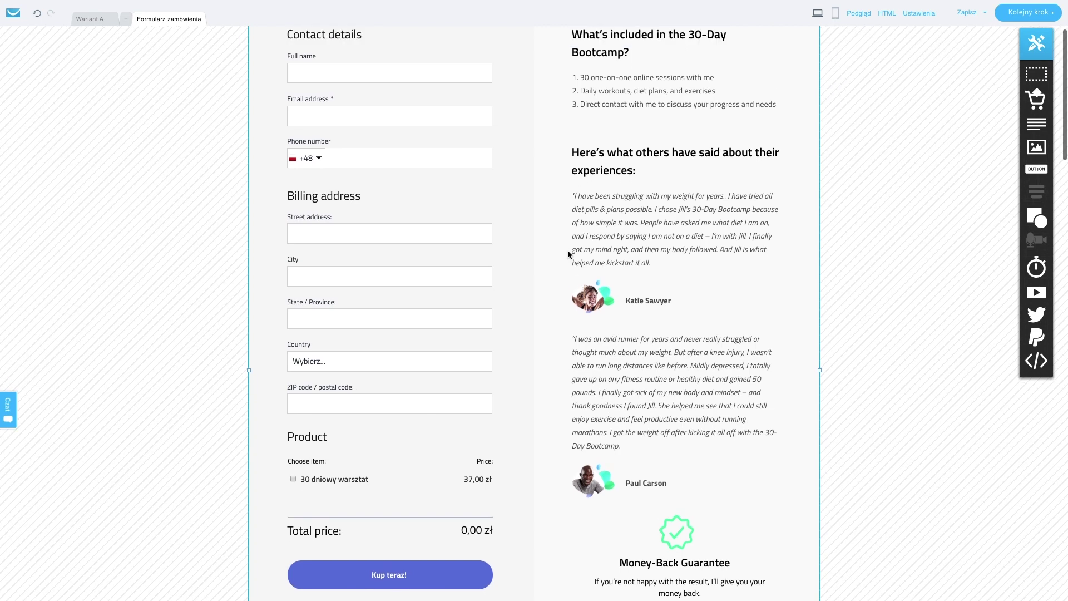
{"action": "scroll", "coordinate": [568, 249], "scroll_direction": "up", "scroll_amount": 4}
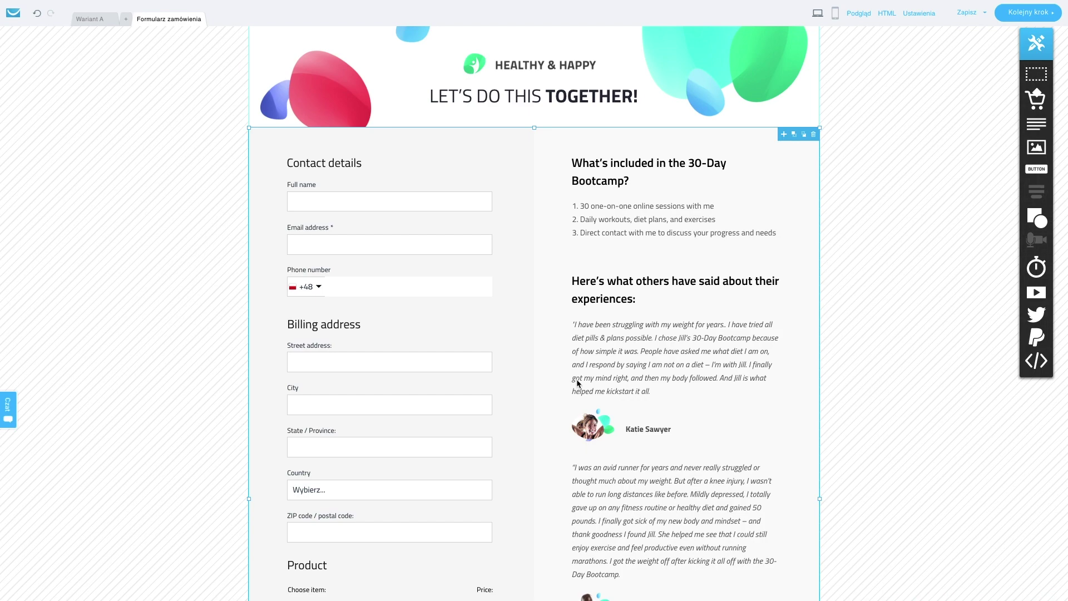
{"action": "scroll", "coordinate": [576, 383], "scroll_direction": "down", "scroll_amount": 1}
{"action": "scroll", "coordinate": [576, 383], "scroll_direction": "down", "scroll_amount": 4}
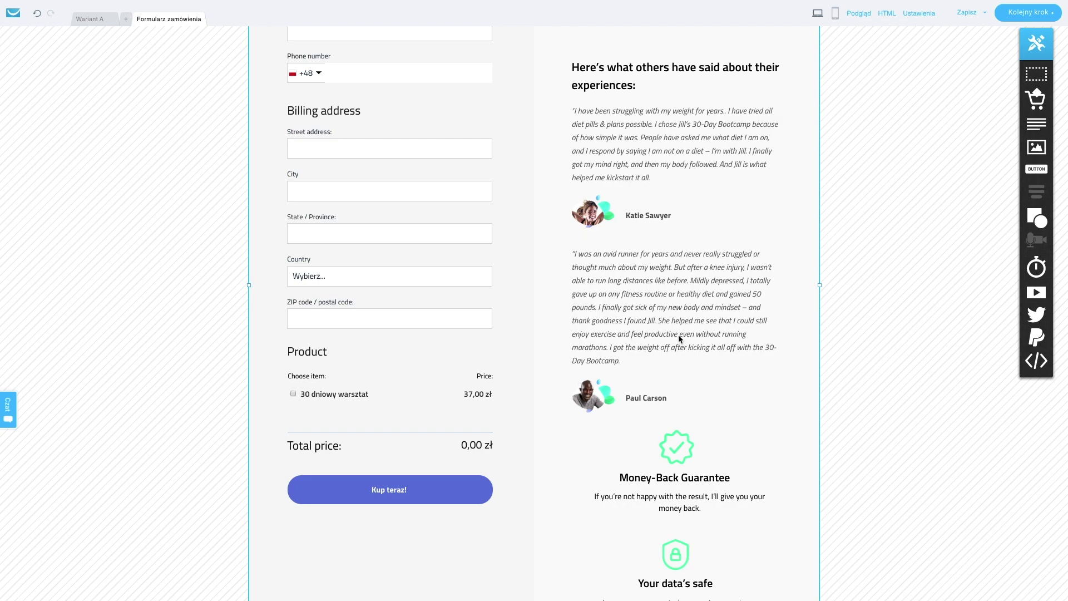
Add a text block reading "Podsumowanie zamówienia" below the order form's "Kup teraz!" button and move it slightly closer to the button.
{"action": "scroll", "coordinate": [679, 336], "scroll_direction": "down", "scroll_amount": 3}
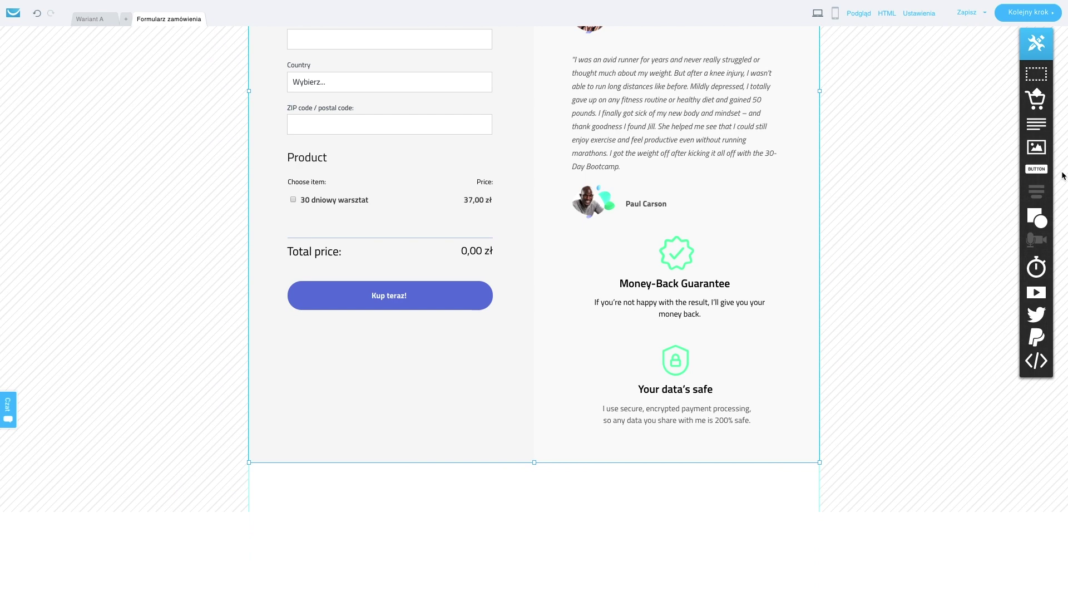
{"action": "left_click_drag", "start_coordinate": [1037, 123], "coordinate": [407, 470]}
{"action": "double_click", "coordinate": [392, 469]}
{"action": "type", "text": "Po"}
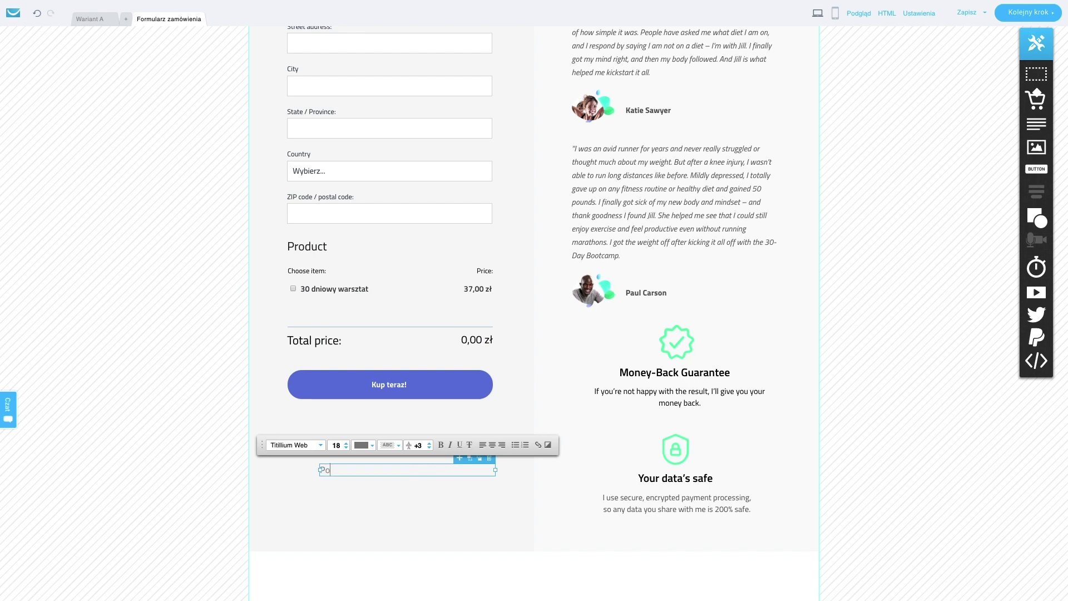
{"action": "type", "text": "dsumowanie zamówia"}
{"action": "type", "text": "nia"}
{"action": "left_click", "coordinate": [396, 511]}
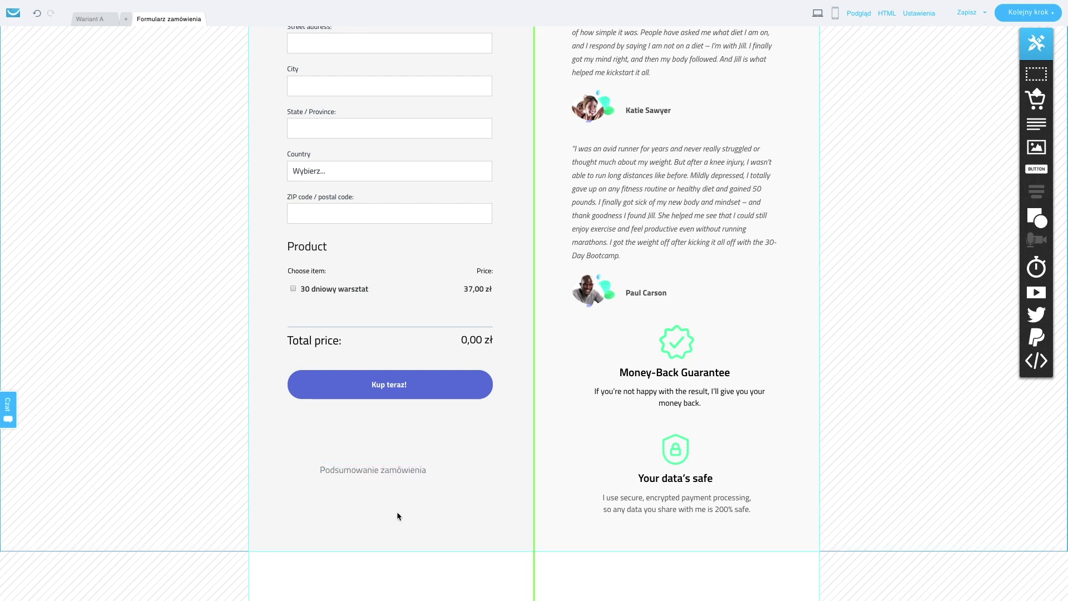
{"action": "left_click_drag", "start_coordinate": [447, 467], "coordinate": [430, 451]}
{"action": "left_click", "coordinate": [503, 485]}
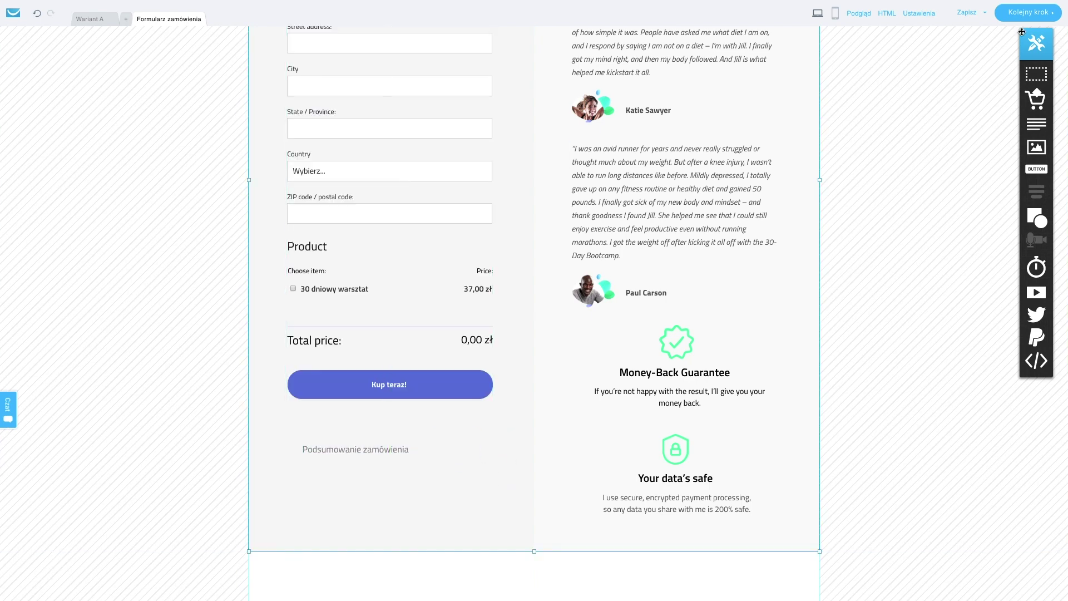
Continue to the sales page settings, enter the SEO description "Twój kurs jest dostępny online tutaj" and publish the page.
{"action": "left_click", "coordinate": [1024, 15]}
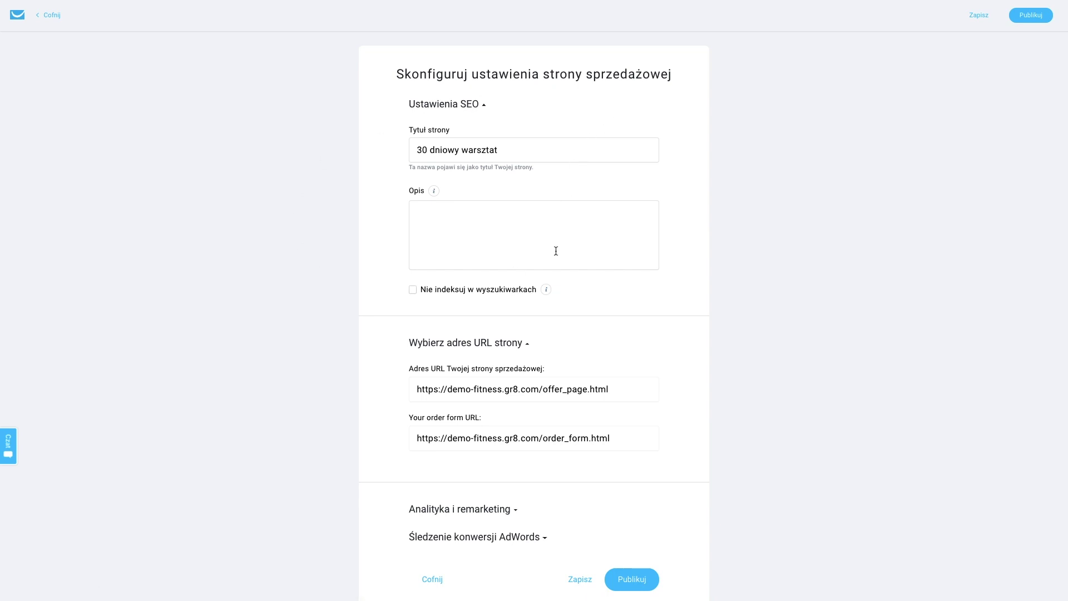
{"action": "left_click", "coordinate": [519, 229]}
{"action": "type", "text": "Twój "}
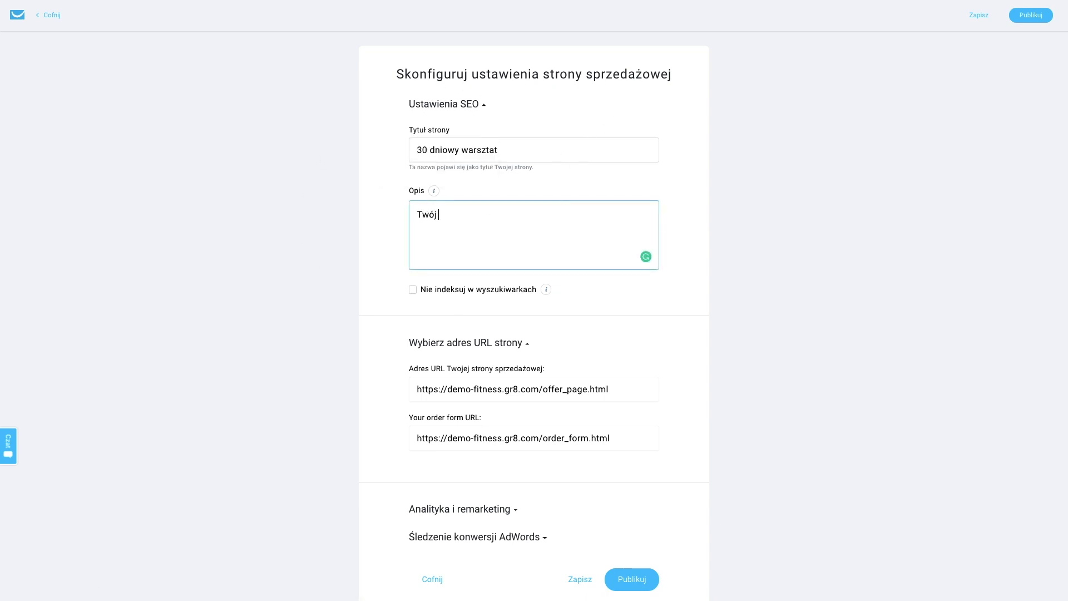
{"action": "type", "text": "kurs jest dostępny online tutaj"}
{"action": "scroll", "coordinate": [774, 313], "scroll_direction": "down", "scroll_amount": 2}
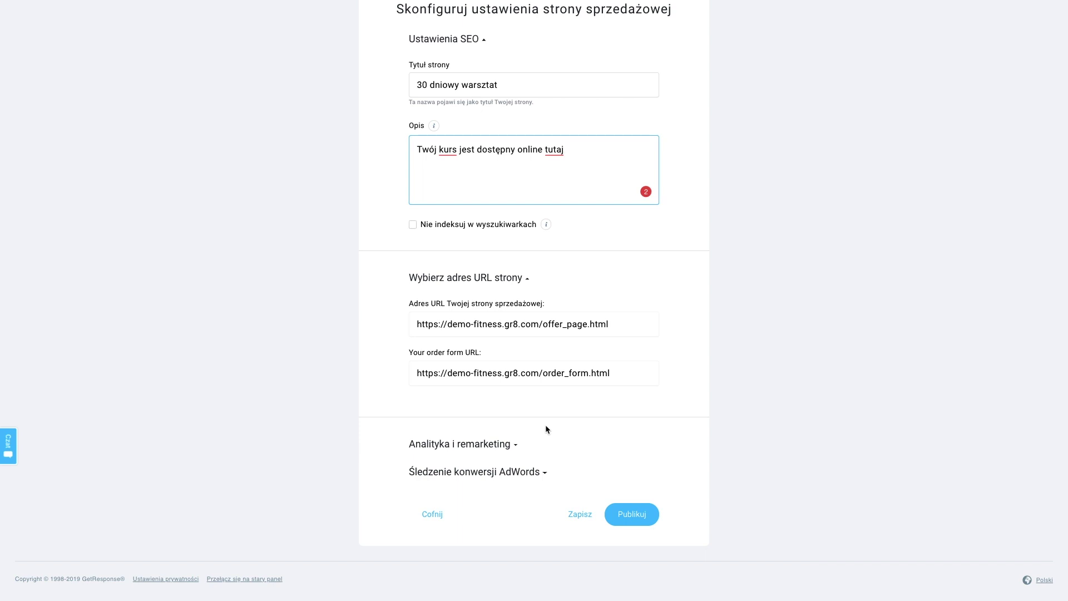
{"action": "left_click", "coordinate": [621, 512]}
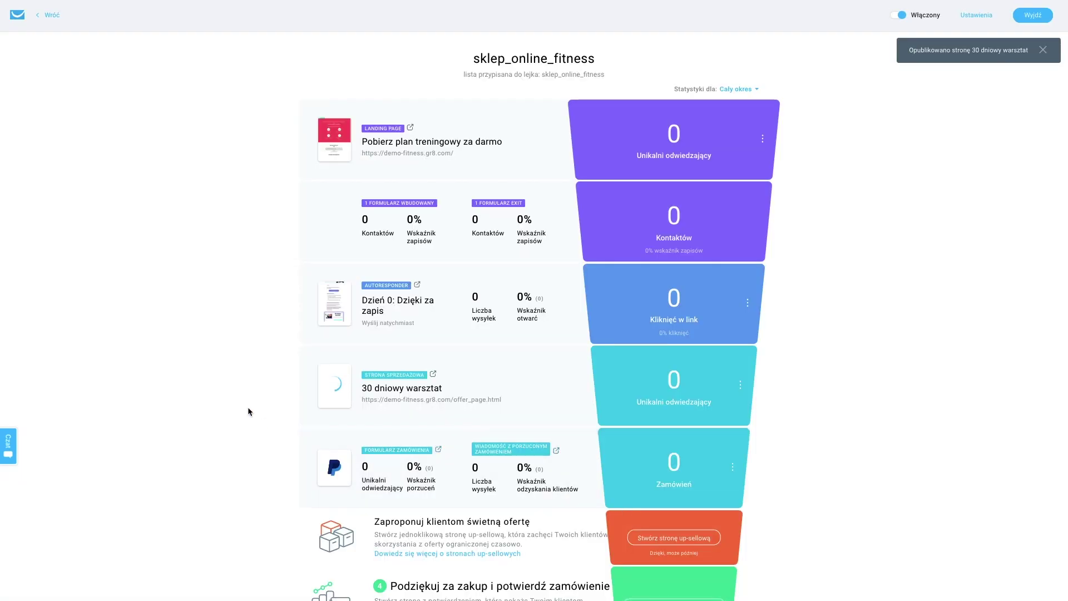
Create an upsell page for the funnel from the "Halloween crafts course" template, named "Oferta specjalna na kurs".
{"action": "scroll", "coordinate": [248, 411], "scroll_direction": "down", "scroll_amount": 1}
{"action": "scroll", "coordinate": [248, 410], "scroll_direction": "down", "scroll_amount": 2}
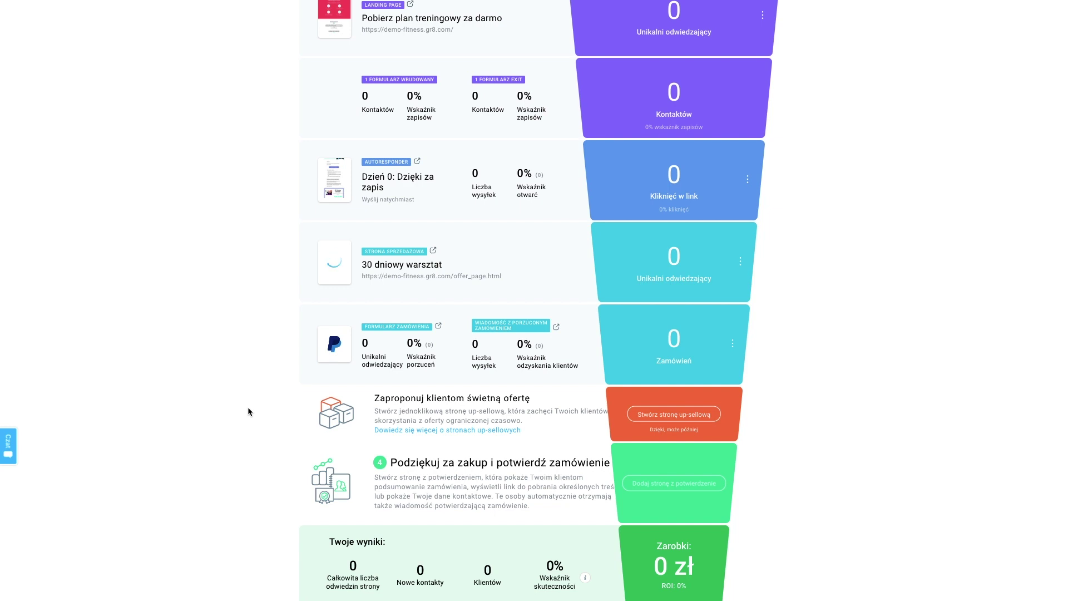
{"action": "scroll", "coordinate": [248, 410], "scroll_direction": "down", "scroll_amount": 2}
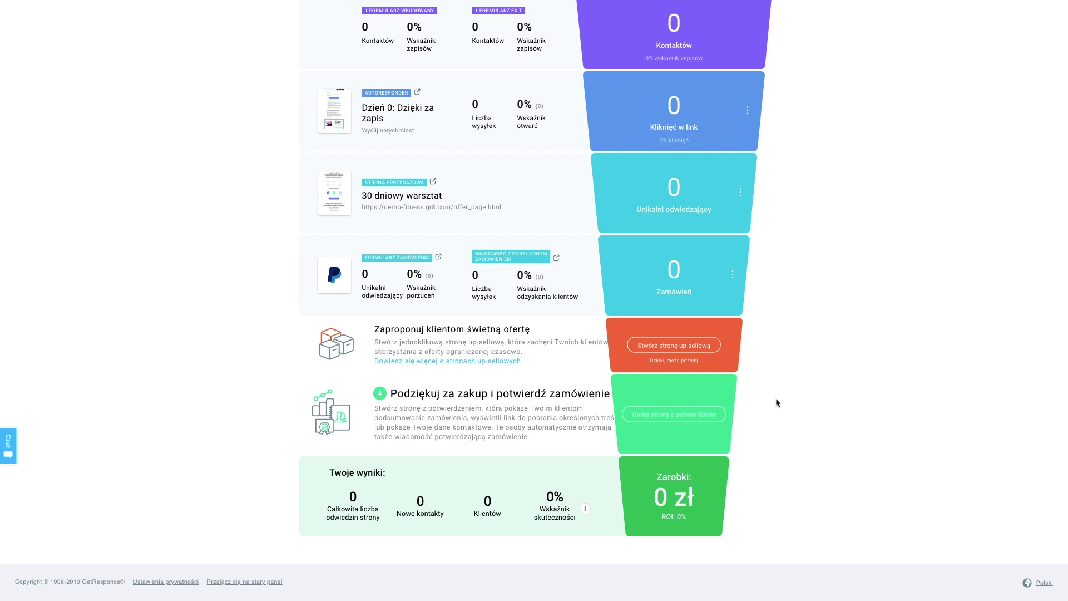
{"action": "scroll", "coordinate": [776, 399], "scroll_direction": "down", "scroll_amount": 1}
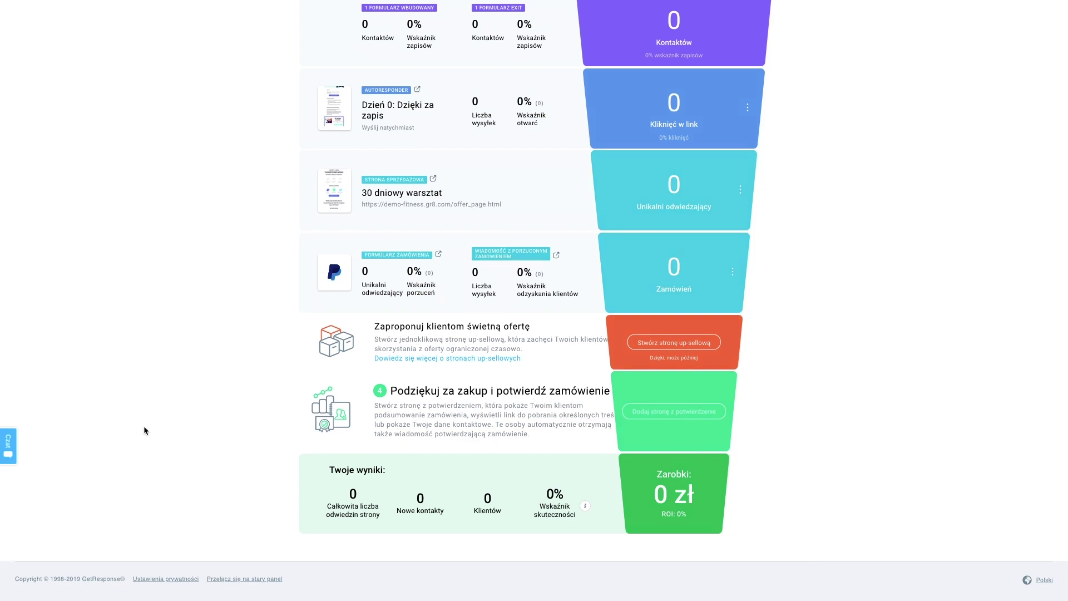
{"action": "left_click", "coordinate": [696, 342]}
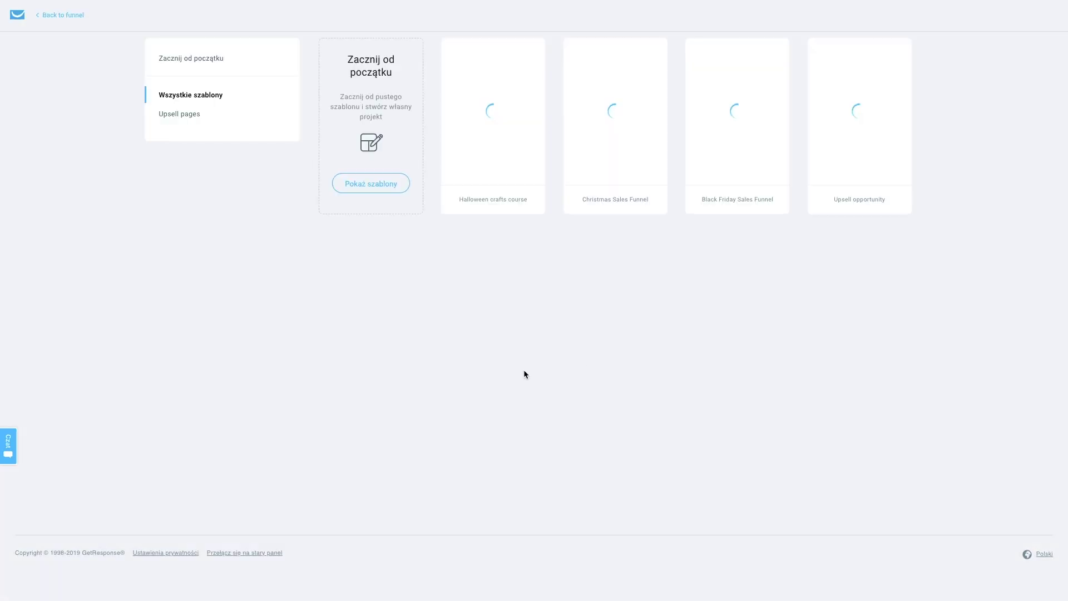
{"action": "mouse_move", "coordinate": [484, 119]}
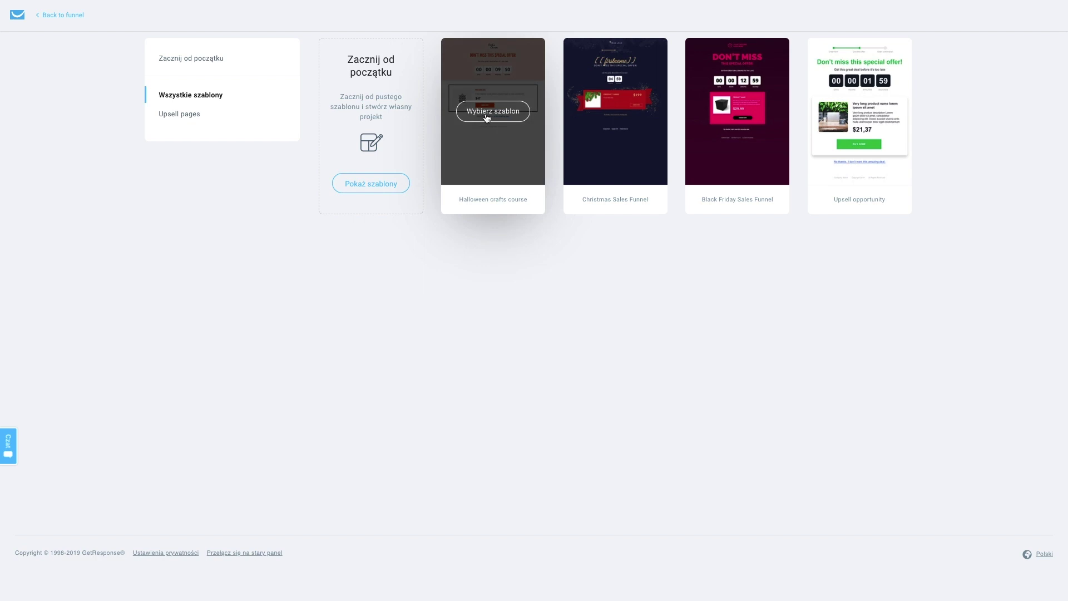
{"action": "left_click", "coordinate": [515, 112]}
{"action": "left_click", "coordinate": [494, 119]}
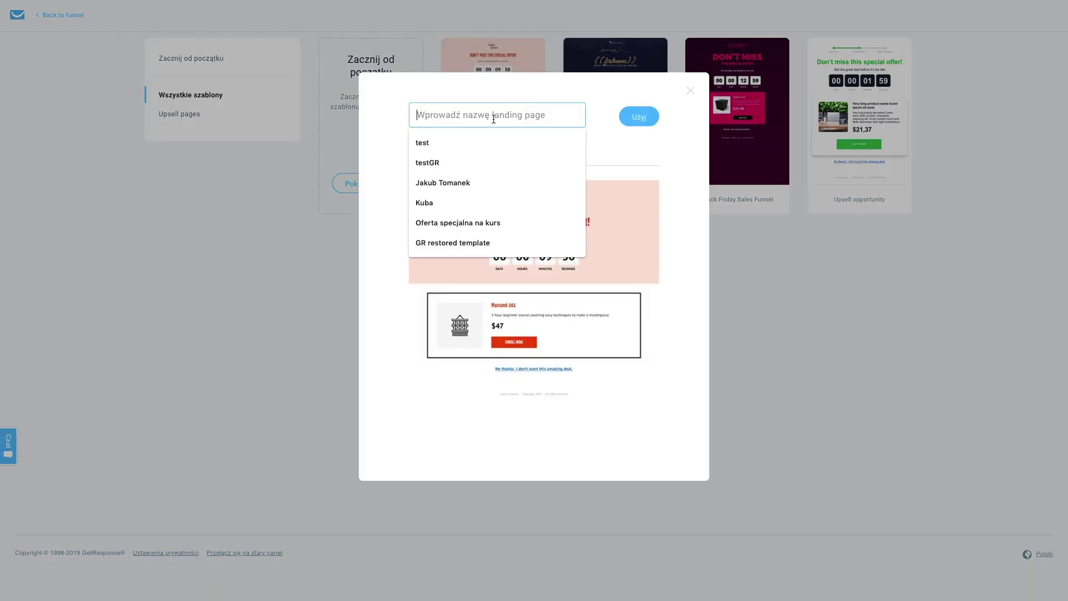
{"action": "type", "text": "Oferta specjalna na kurs"}
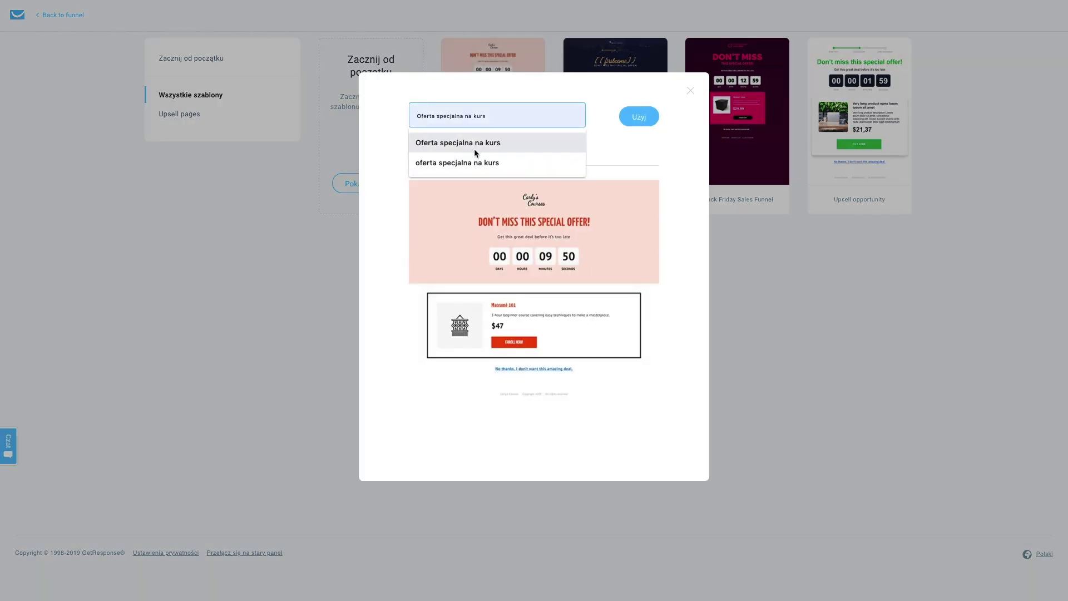
{"action": "left_click", "coordinate": [476, 145]}
{"action": "left_click", "coordinate": [650, 122]}
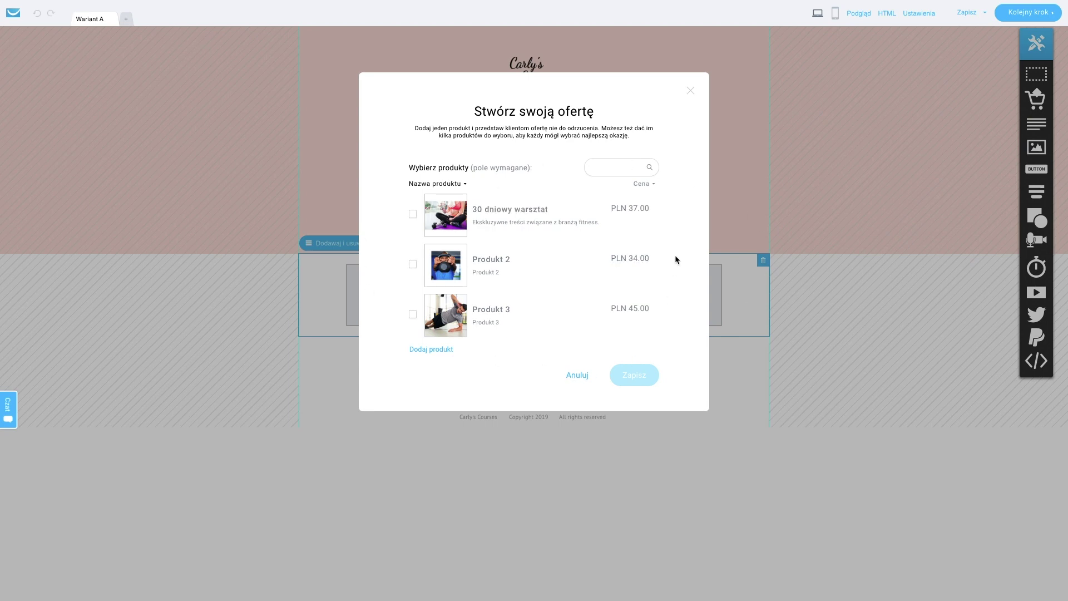
Try selecting Produkt 2 and Produkt 3 for the upsell offer, and look through the new product form before cancelling it.
{"action": "left_click", "coordinate": [414, 215]}
{"action": "left_click", "coordinate": [412, 263]}
{"action": "left_click", "coordinate": [412, 314]}
{"action": "left_click", "coordinate": [413, 215]}
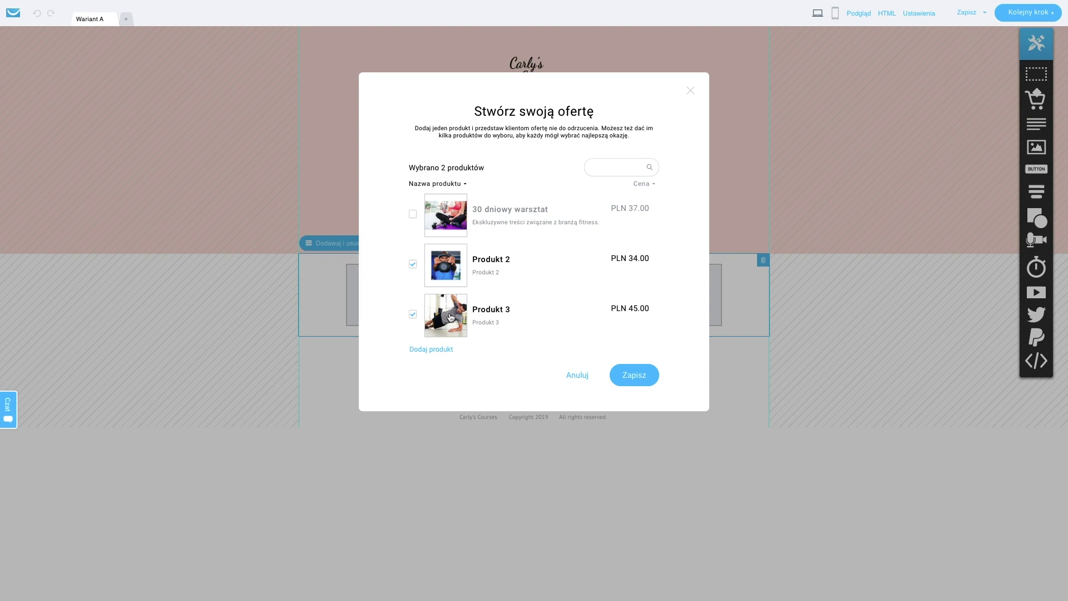
{"action": "left_click", "coordinate": [431, 349]}
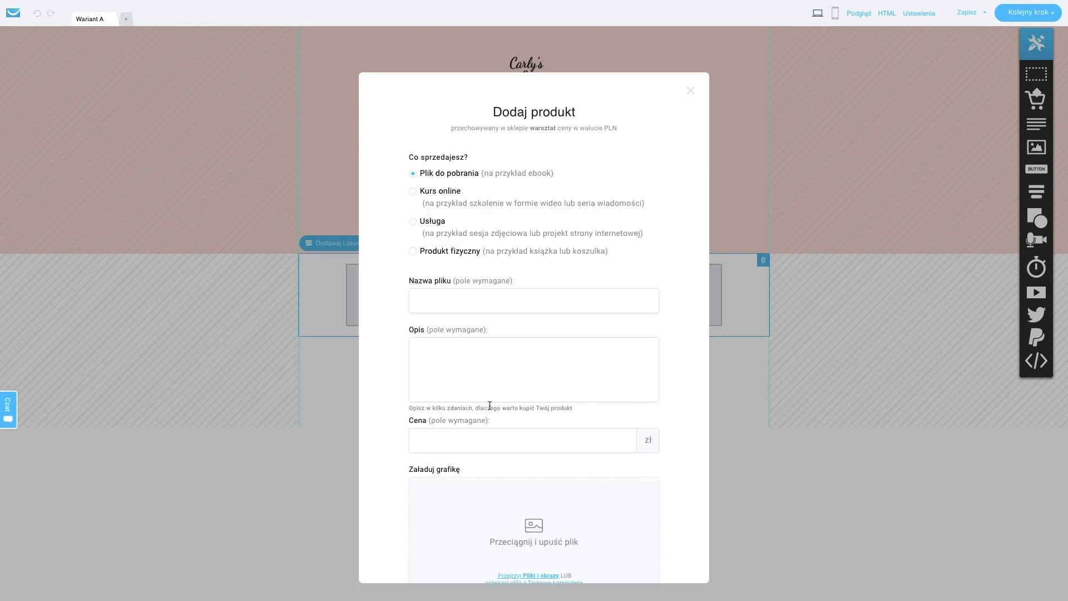
{"action": "scroll", "coordinate": [626, 440], "scroll_direction": "down", "scroll_amount": 9}
{"action": "left_click", "coordinate": [577, 547]}
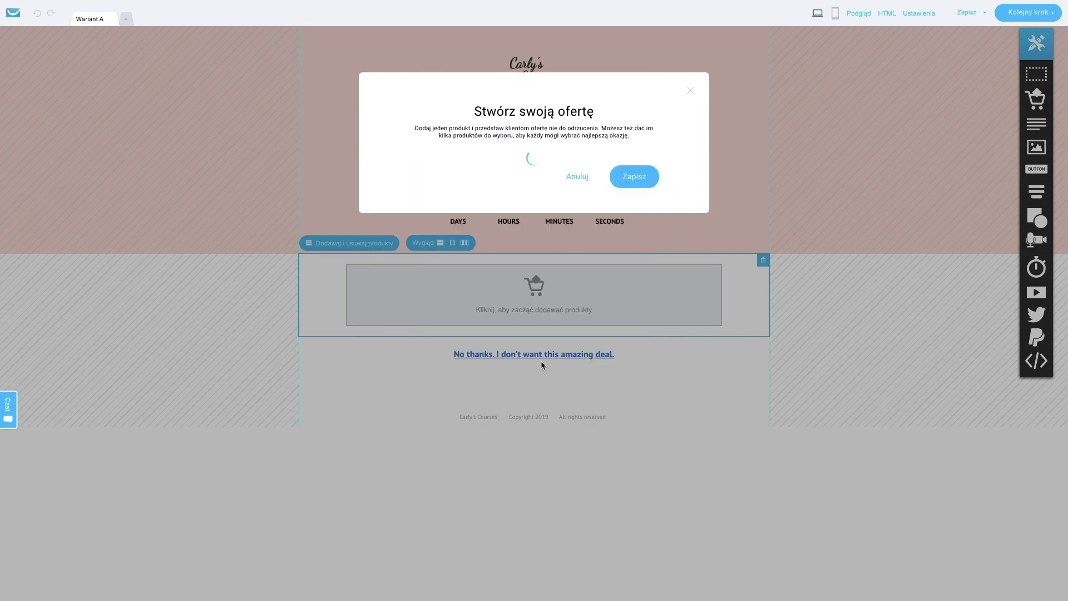
Add Produkt 2 and Produkt 3 to the upsell offer, save it and publish the upsell page with its default settings.
{"action": "left_click", "coordinate": [412, 265]}
{"action": "left_click", "coordinate": [413, 314]}
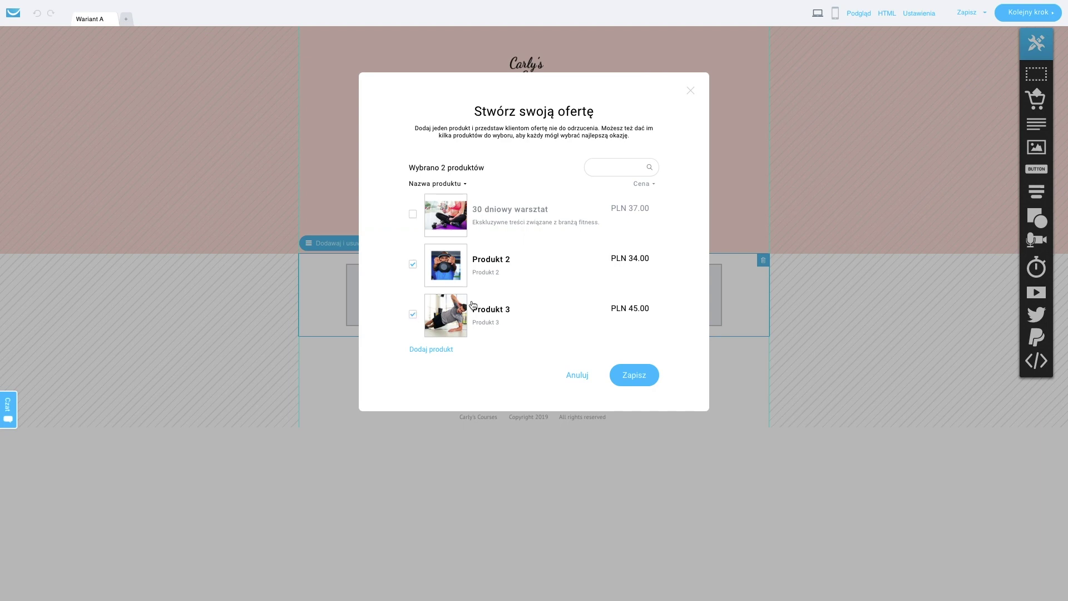
{"action": "left_click", "coordinate": [633, 375]}
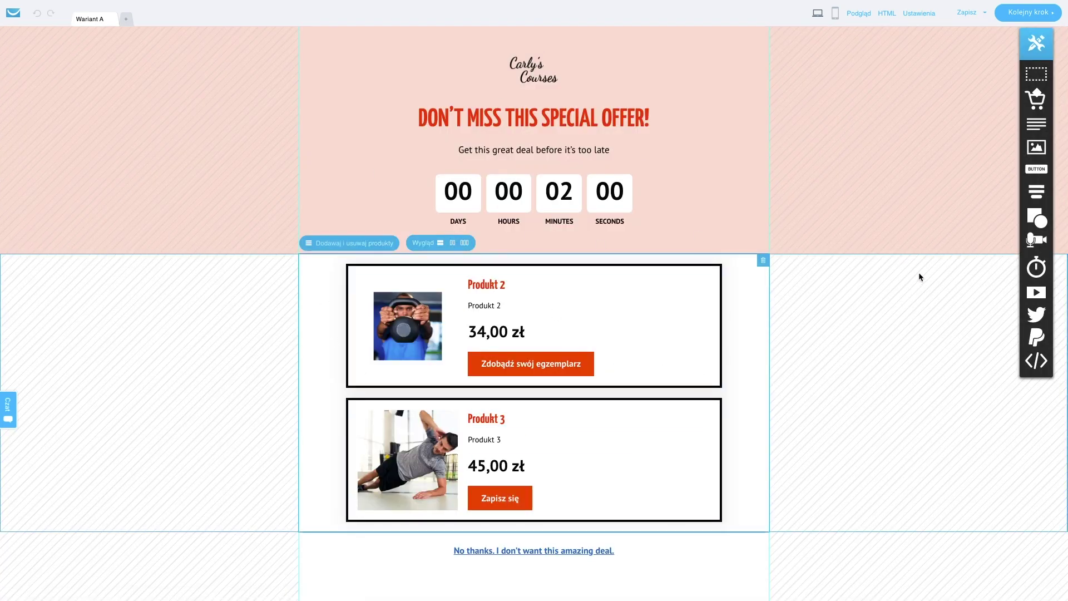
{"action": "left_click", "coordinate": [1035, 13]}
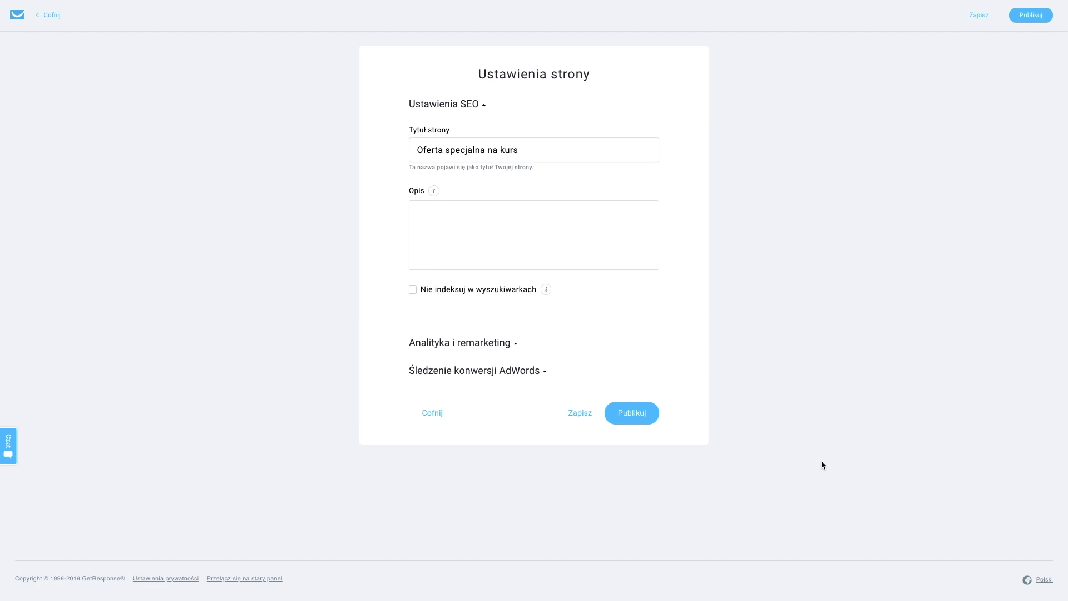
{"action": "left_click", "coordinate": [639, 421]}
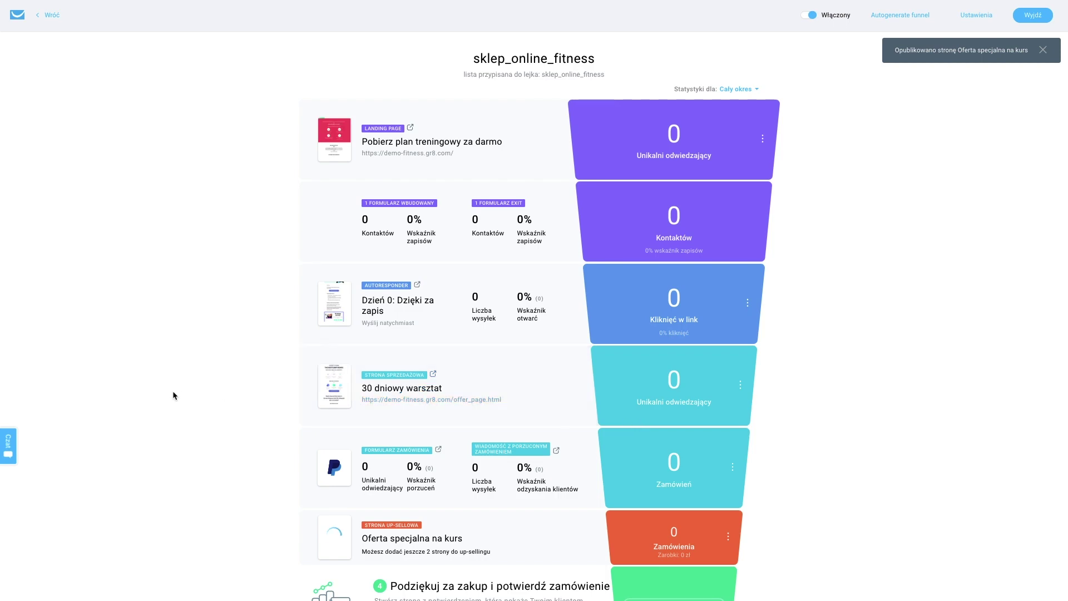
Review the funnel's stages around the new upsell page and check that page's options.
{"action": "scroll", "coordinate": [173, 395], "scroll_direction": "down", "scroll_amount": 4}
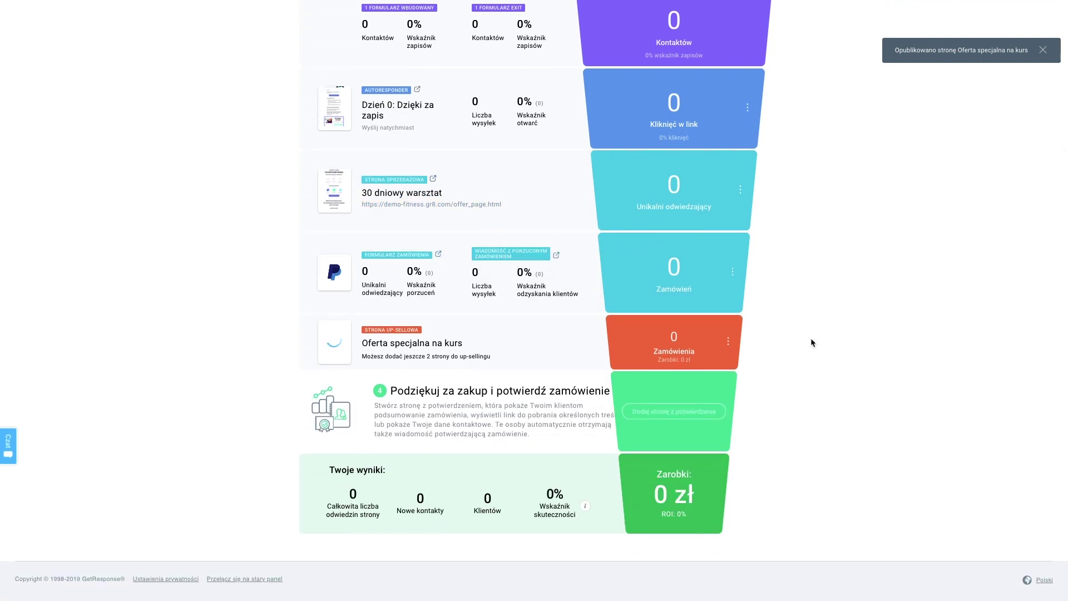
{"action": "left_click", "coordinate": [726, 340]}
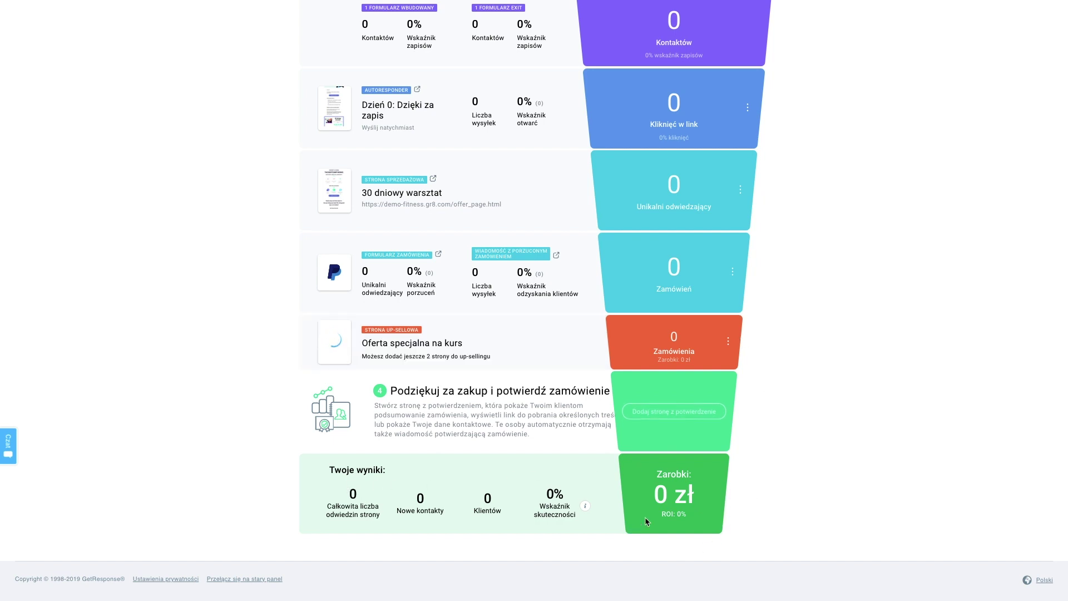
{"action": "scroll", "coordinate": [790, 436], "scroll_direction": "up", "scroll_amount": 1}
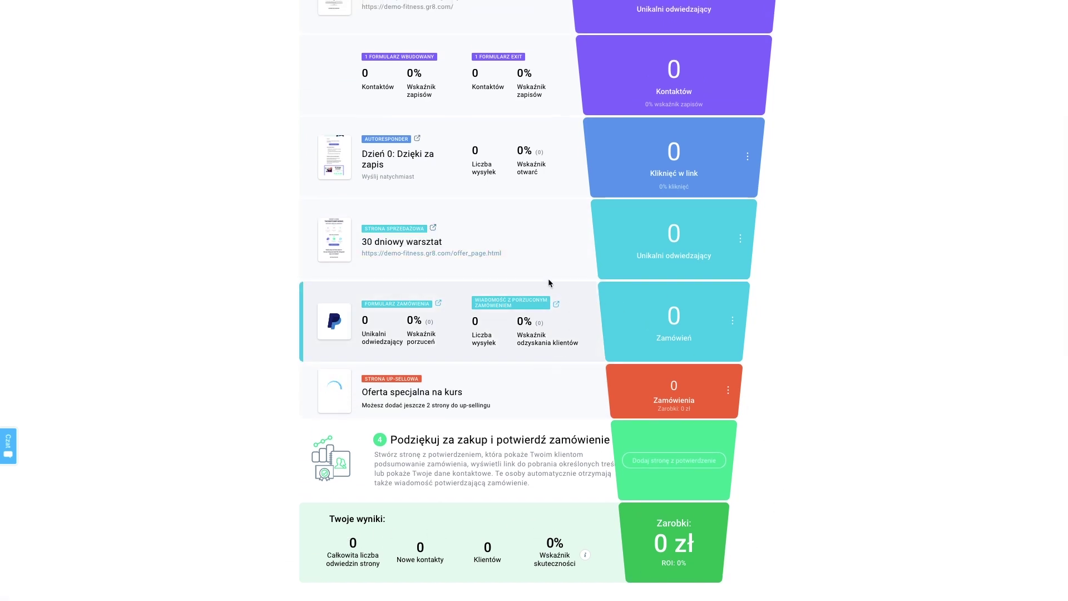